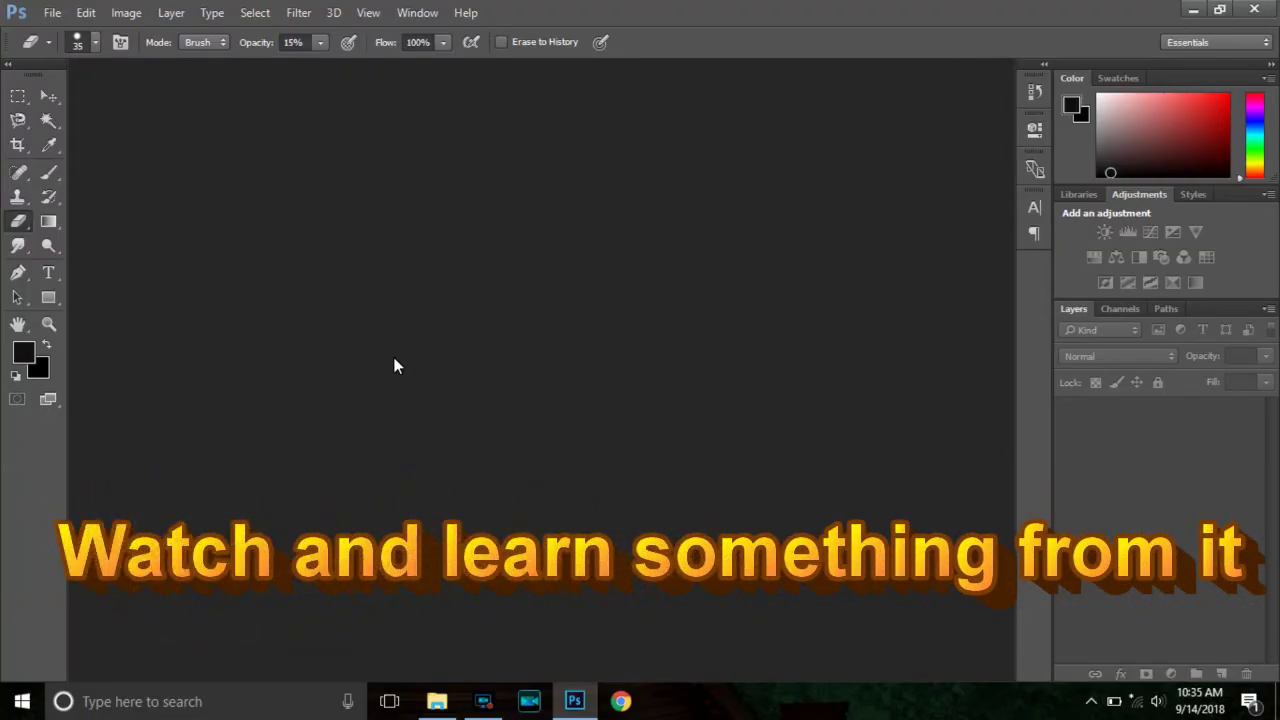
Open the File menu in the empty Photoshop workspace
left_click(52, 13)
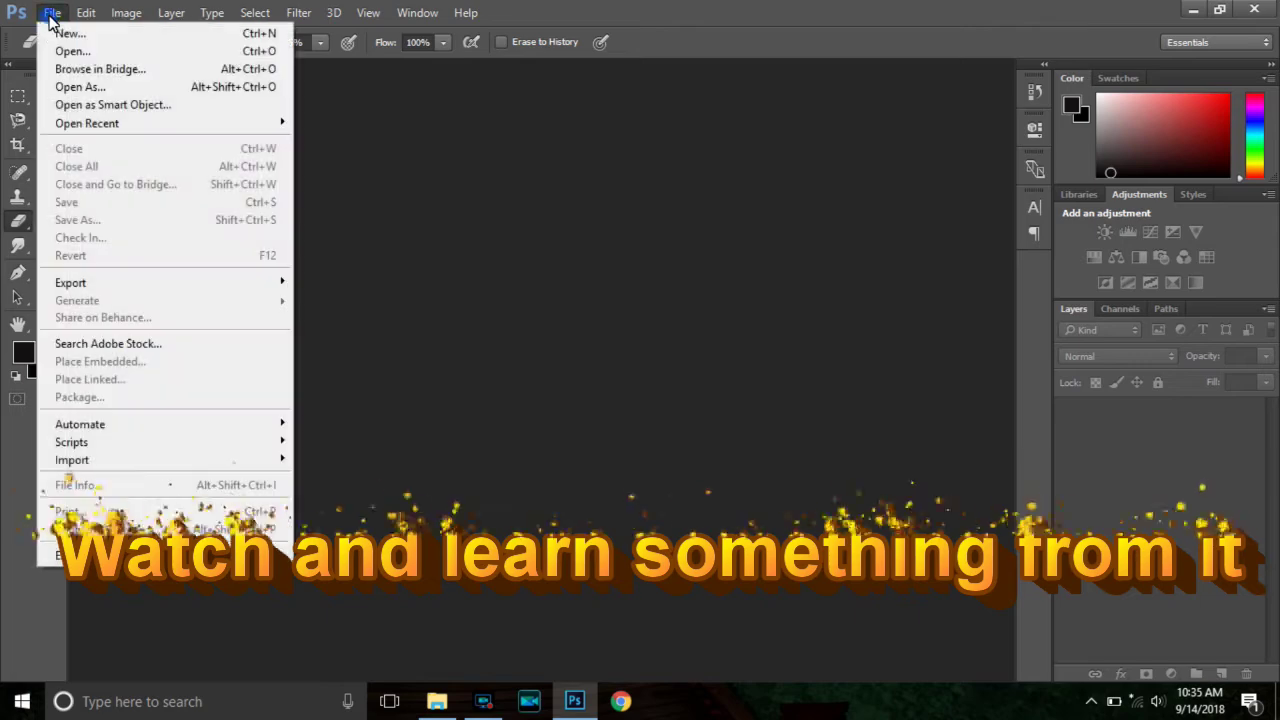
Create a new 1000 × 800 pixel document at 150 ppi
left_click(60, 31)
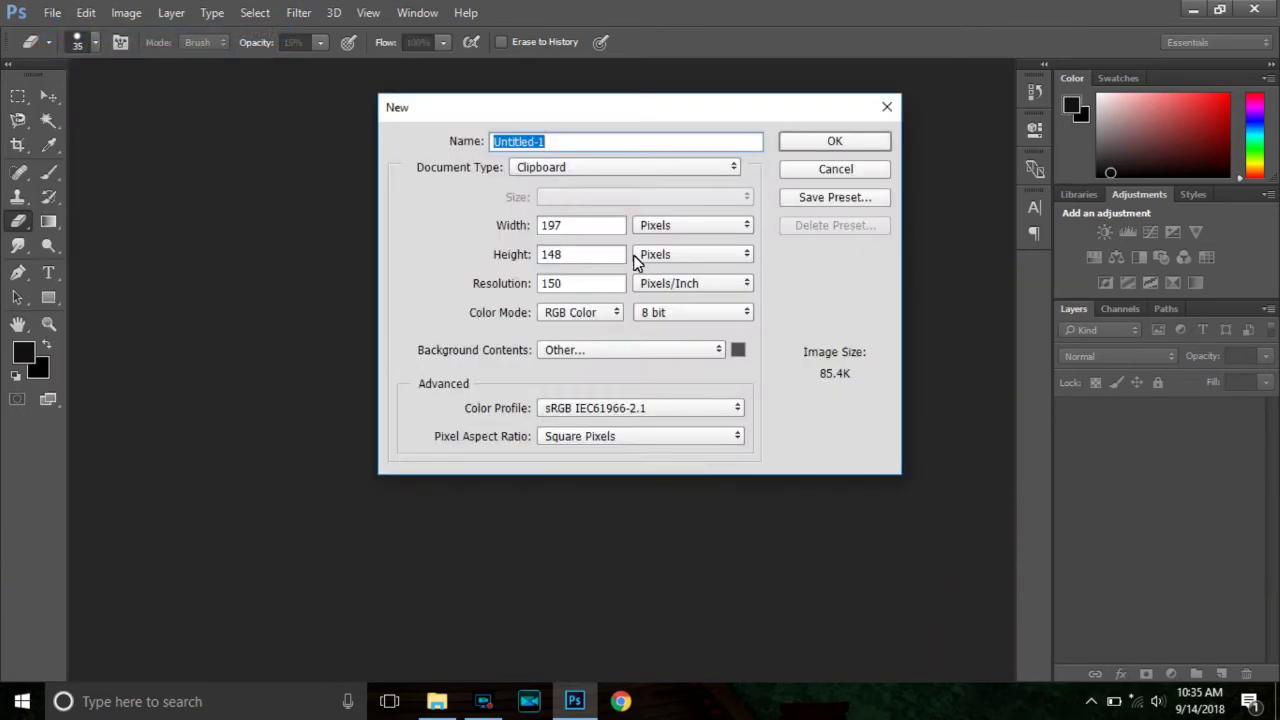
double_click(577, 225)
type("1000")
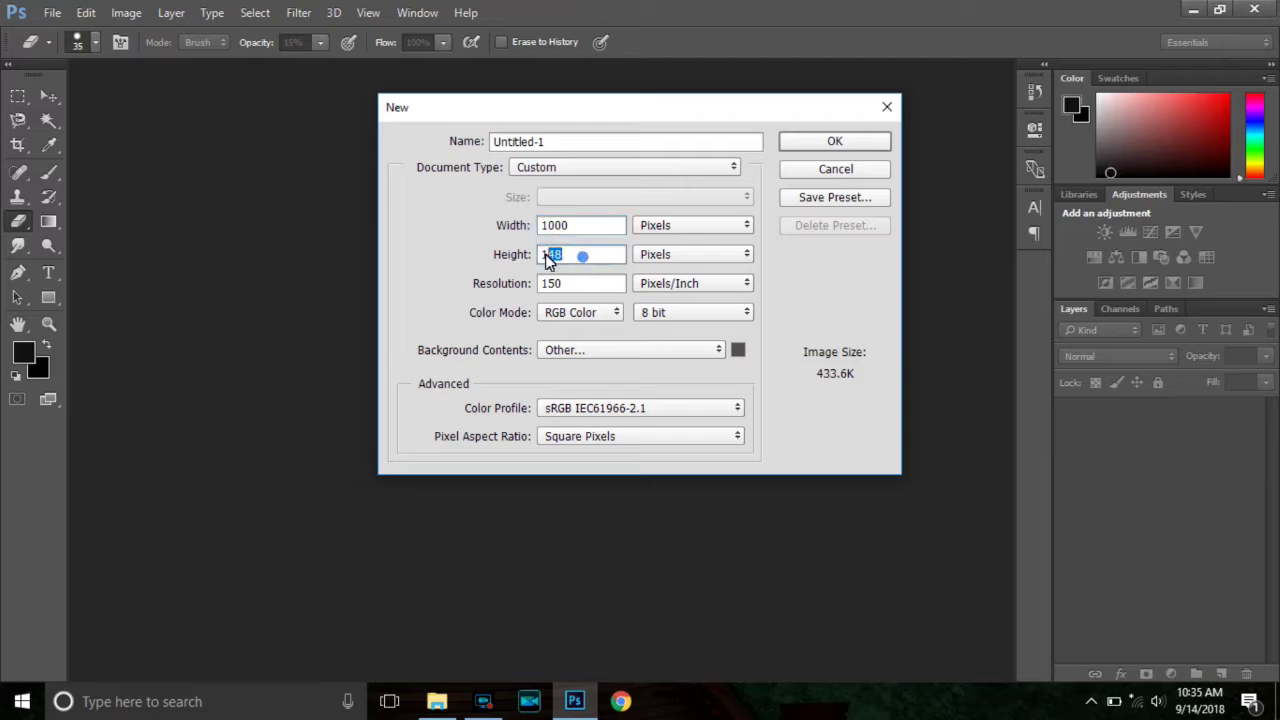
type("800")
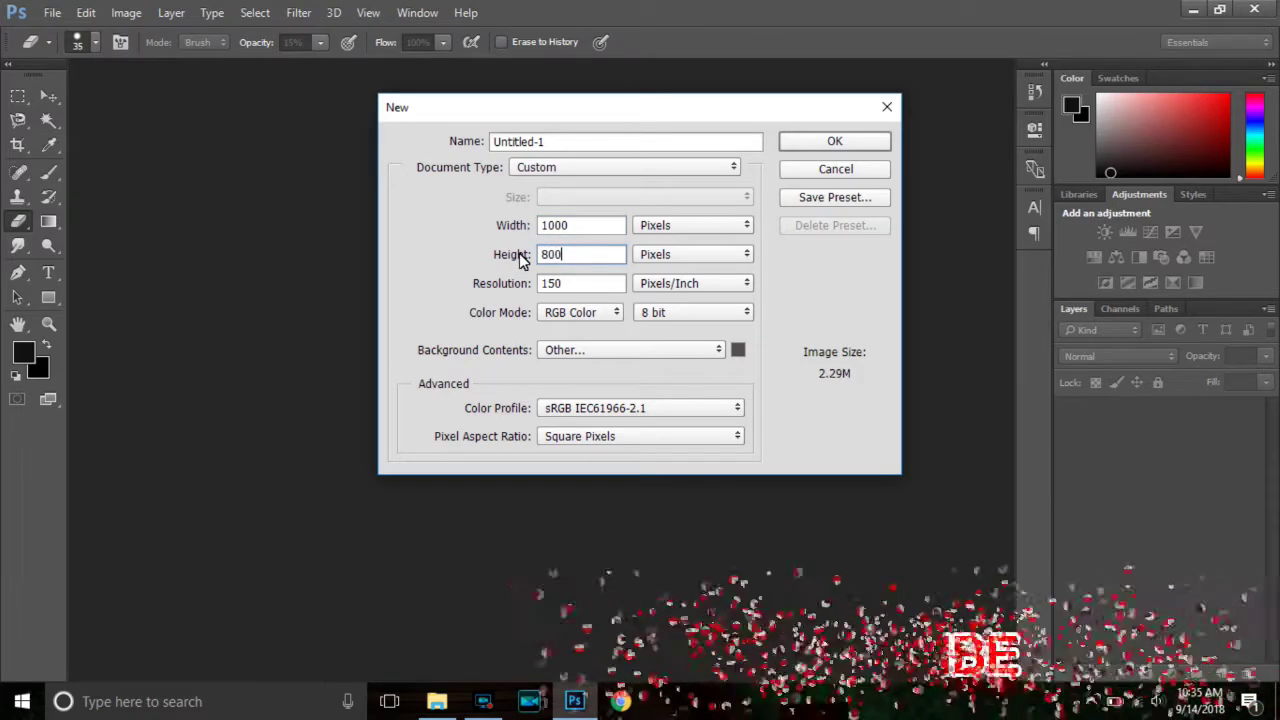
left_click(824, 142)
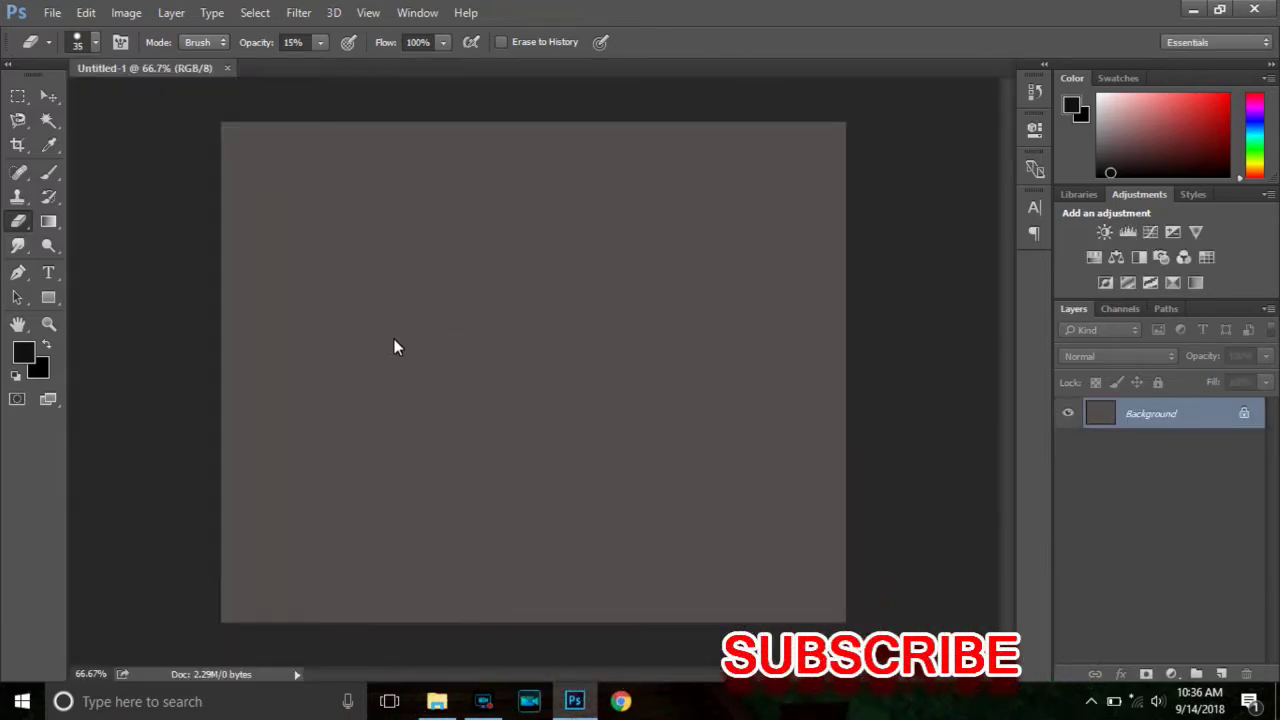
Drag the Drake-PNG-Clipart portrait onto the canvas and scale it to about 45% near the bottom
left_click(436, 701)
mouse_move(300, 124)
left_mouse_down()
mouse_move(533, 568)
mouse_move(578, 700)
left_mouse_up()
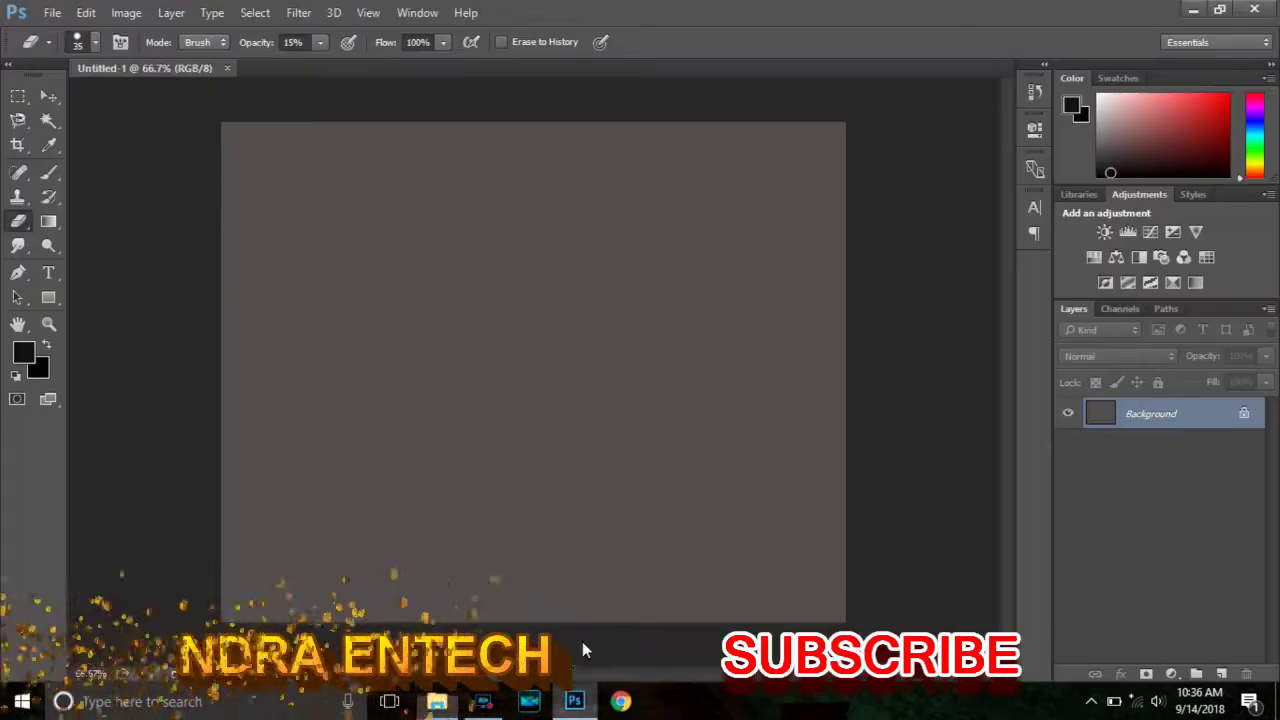
left_click_drag(578, 700, 574, 410)
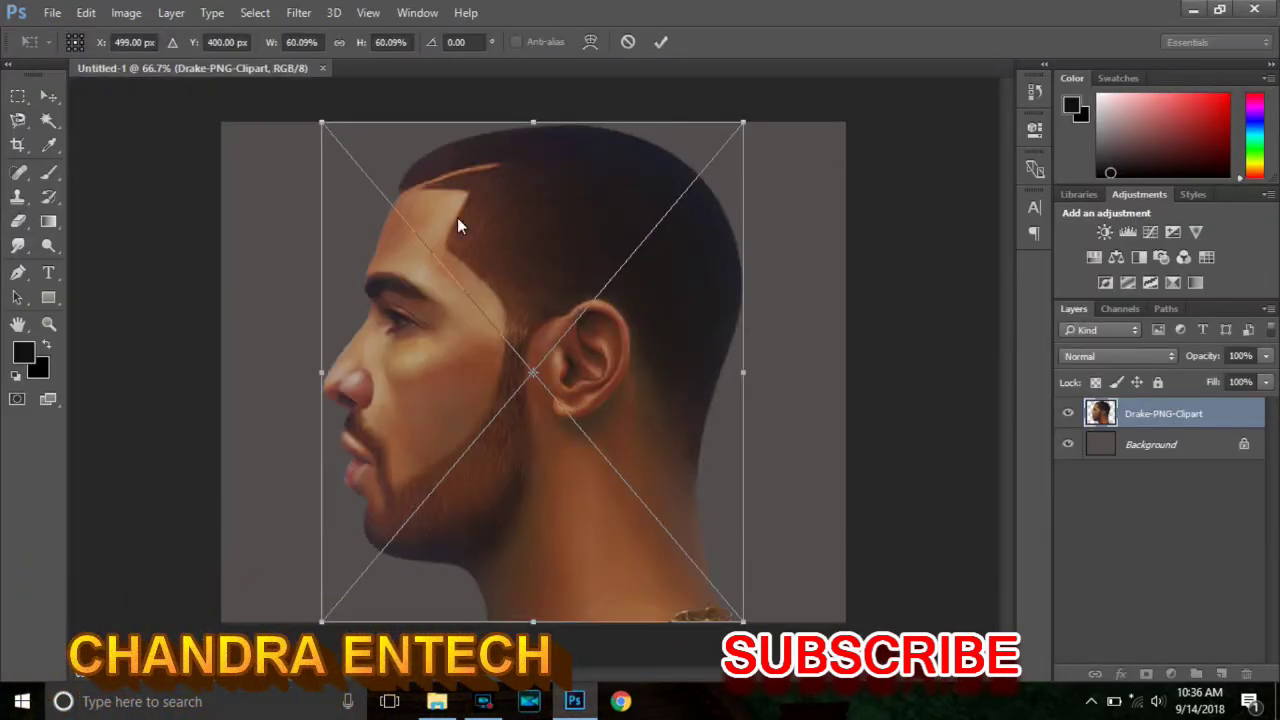
left_click_drag(325, 124, 426, 284)
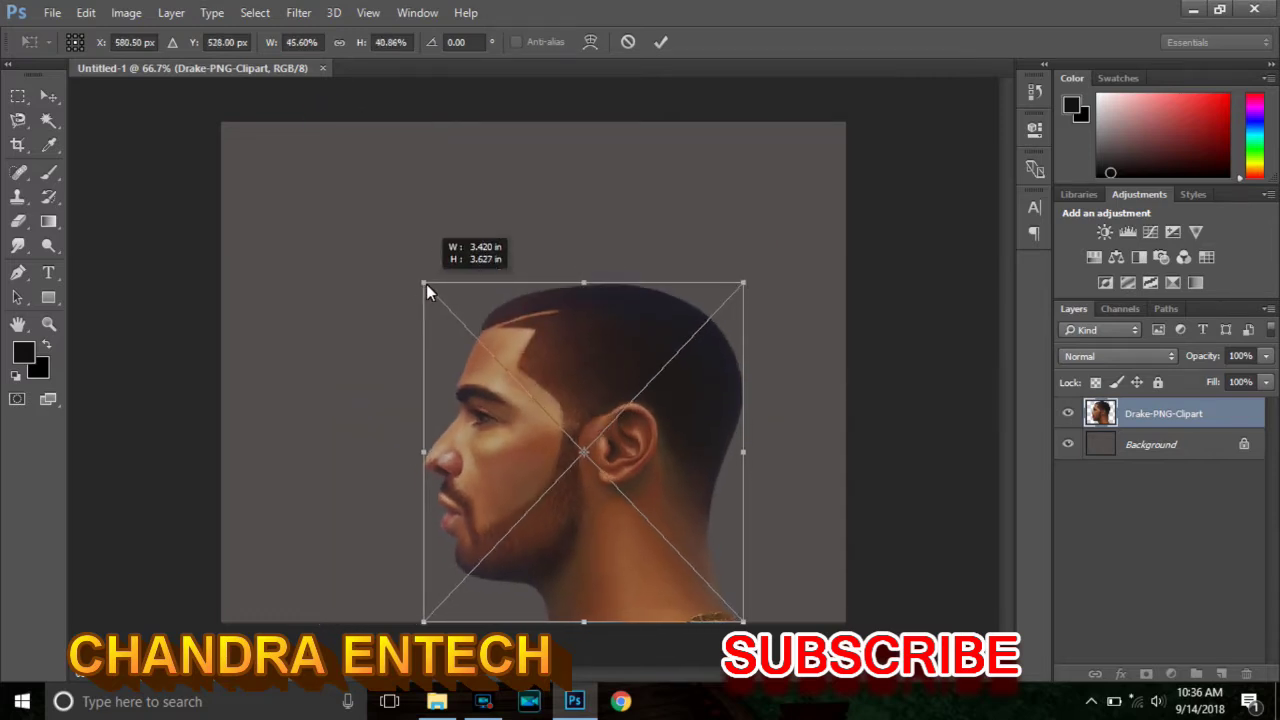
left_click_drag(426, 284, 426, 279)
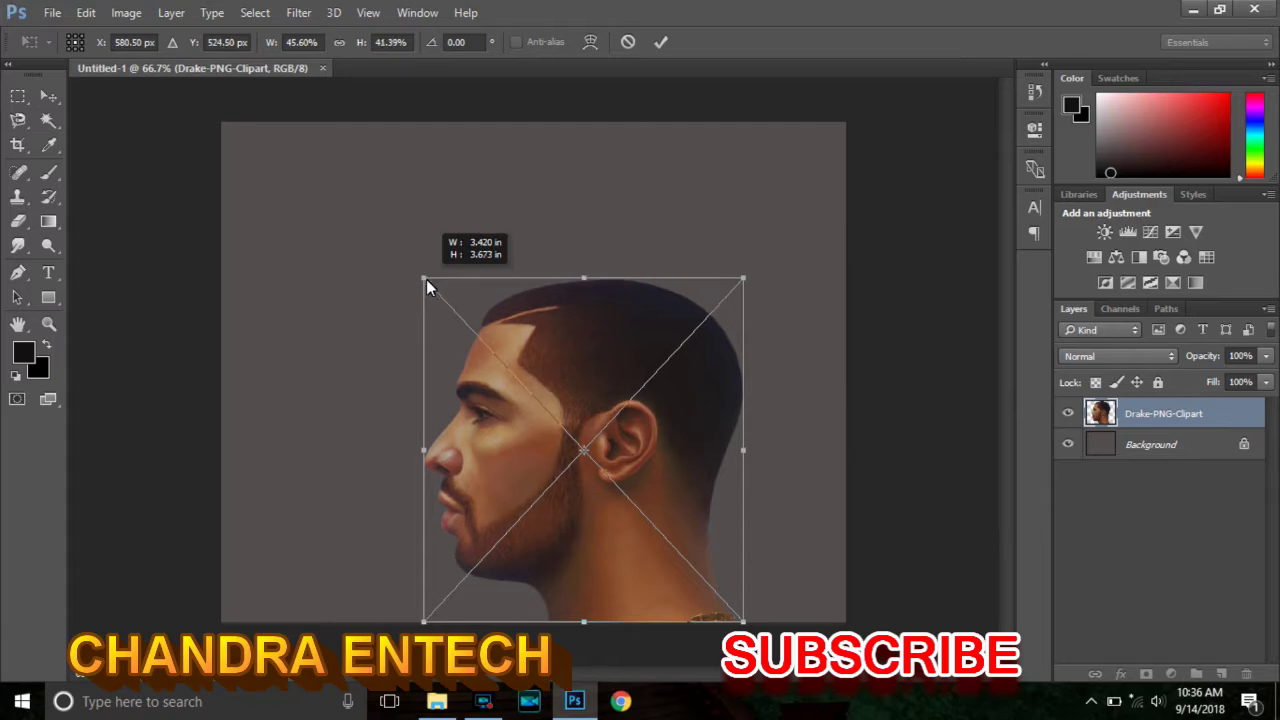
left_click(661, 41)
key("e")
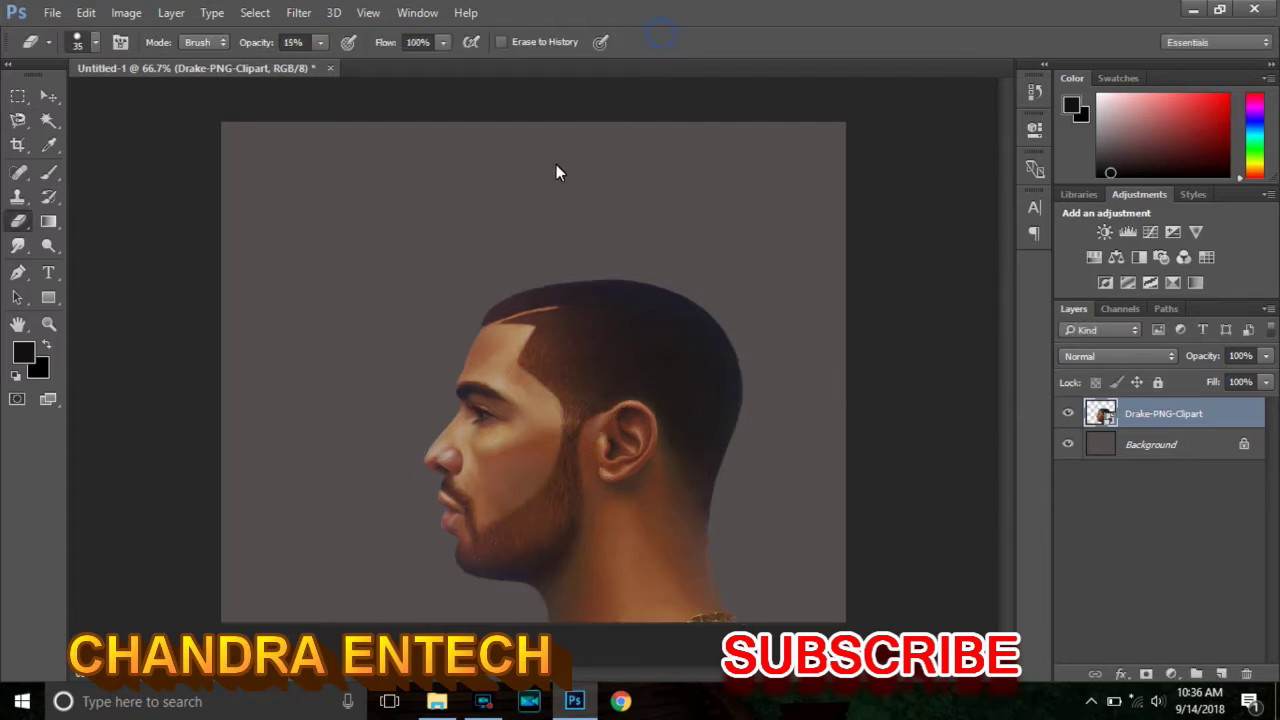
Drag the download foliage image from the Explorer folder onto the Photoshop canvas
left_click(49, 95)
left_click(437, 701)
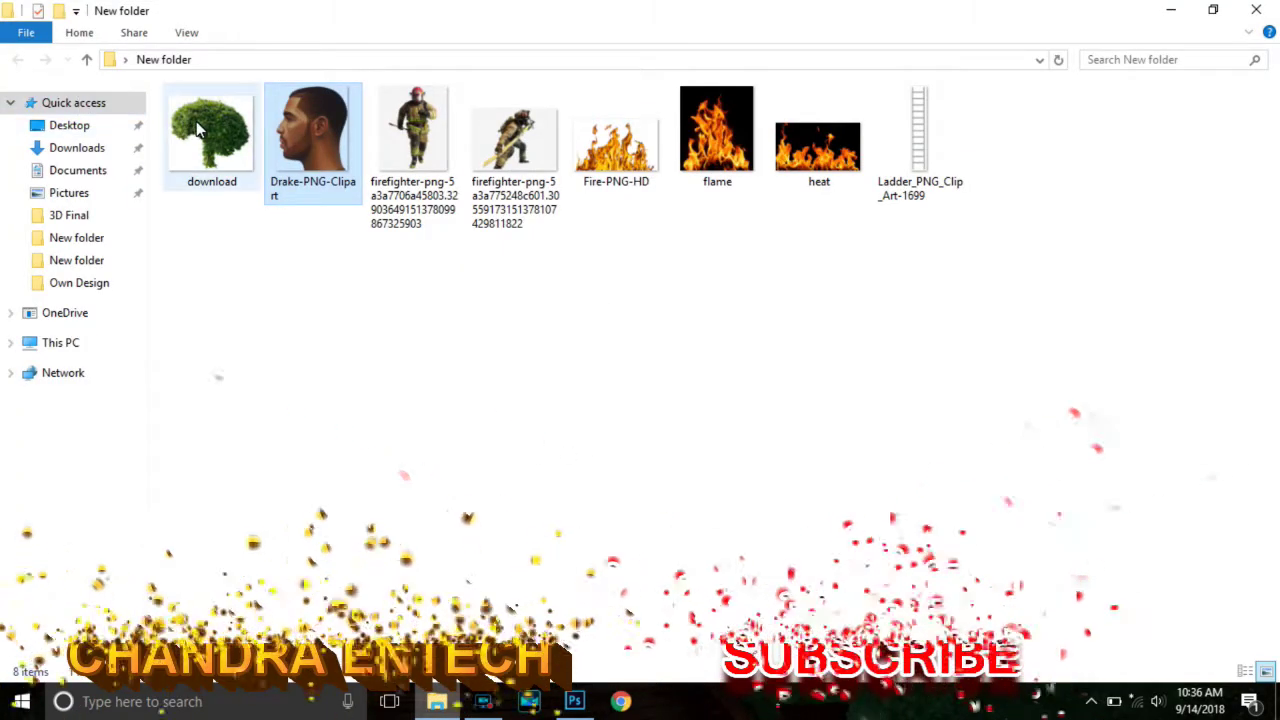
left_click_drag(196, 121, 575, 683)
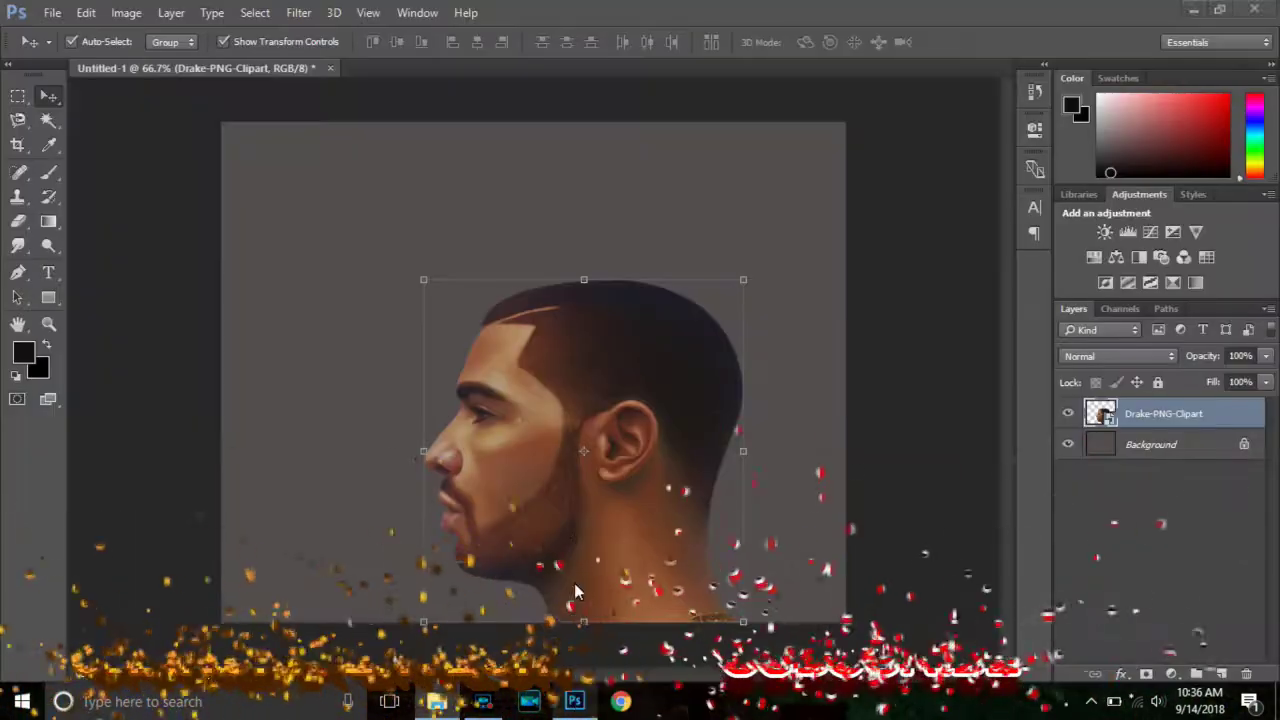
mouse_move(575, 683)
left_mouse_down()
mouse_move(523, 253)
mouse_move(542, 244)
left_mouse_up()
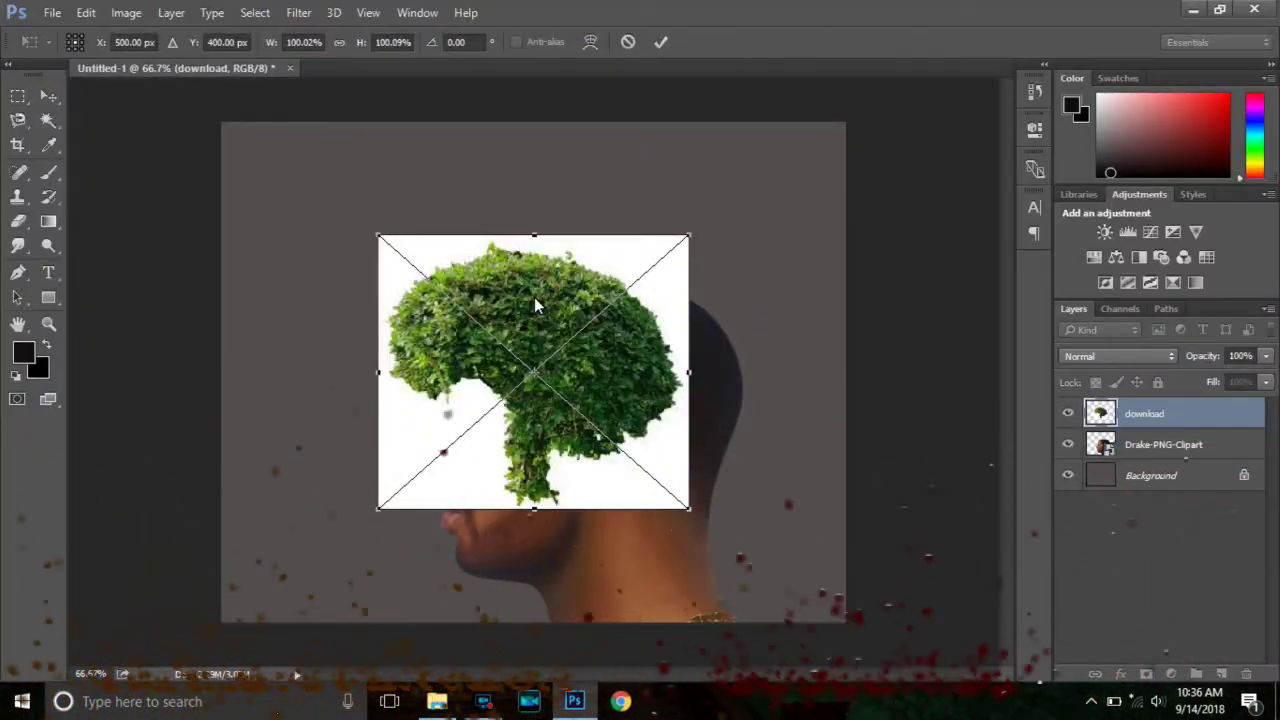
Commit the placed foliage and Magic Wand its white background, dismissing the not-editable error
left_click(55, 117)
left_click(584, 277)
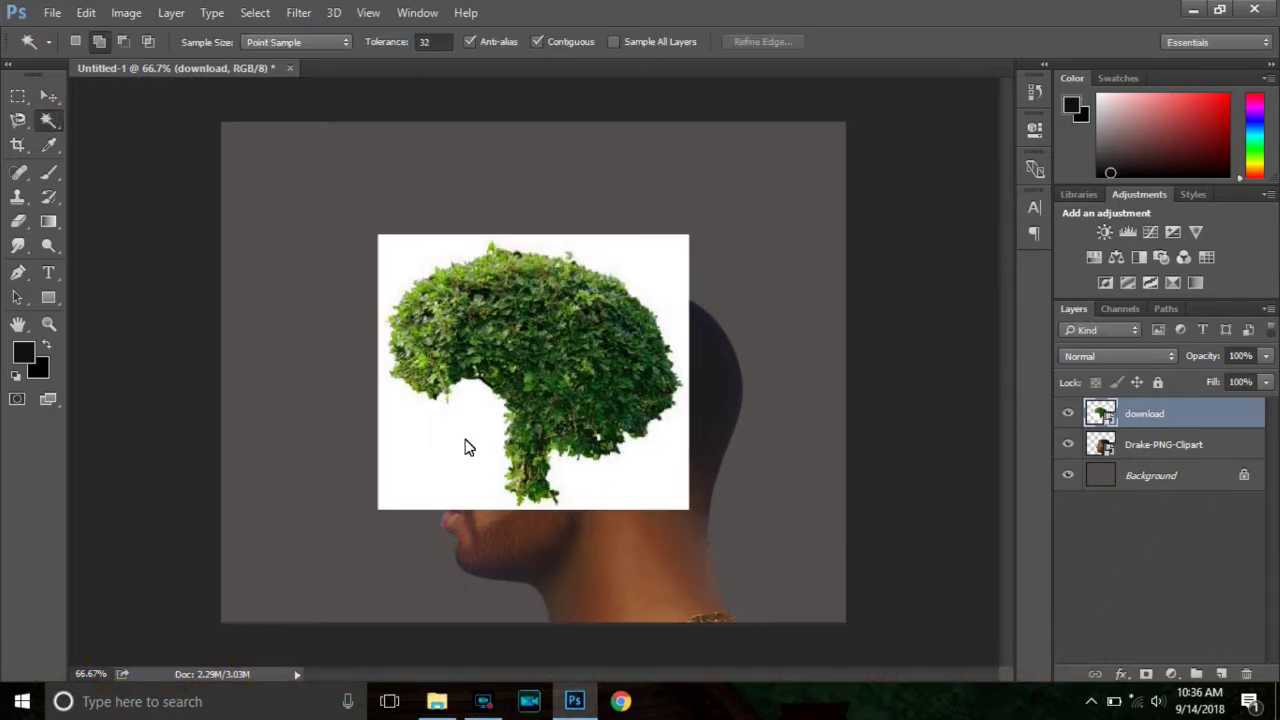
left_click(463, 442)
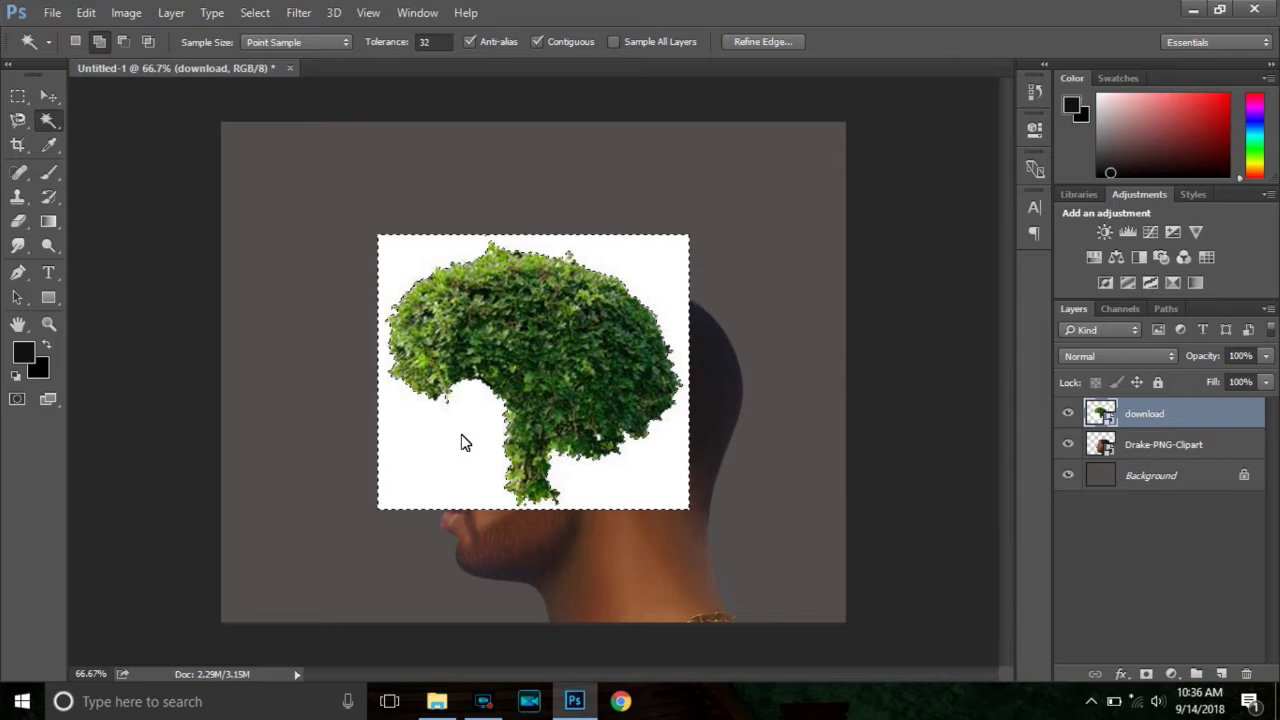
key("Delete")
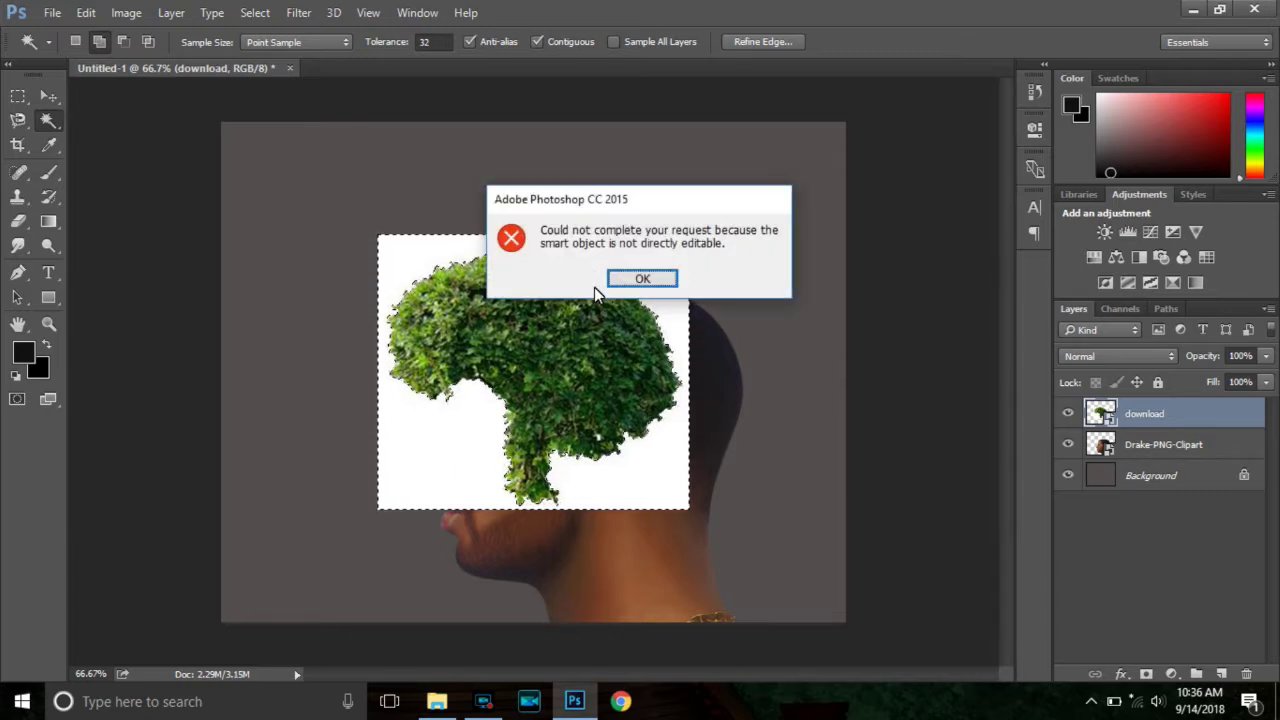
left_click(640, 279)
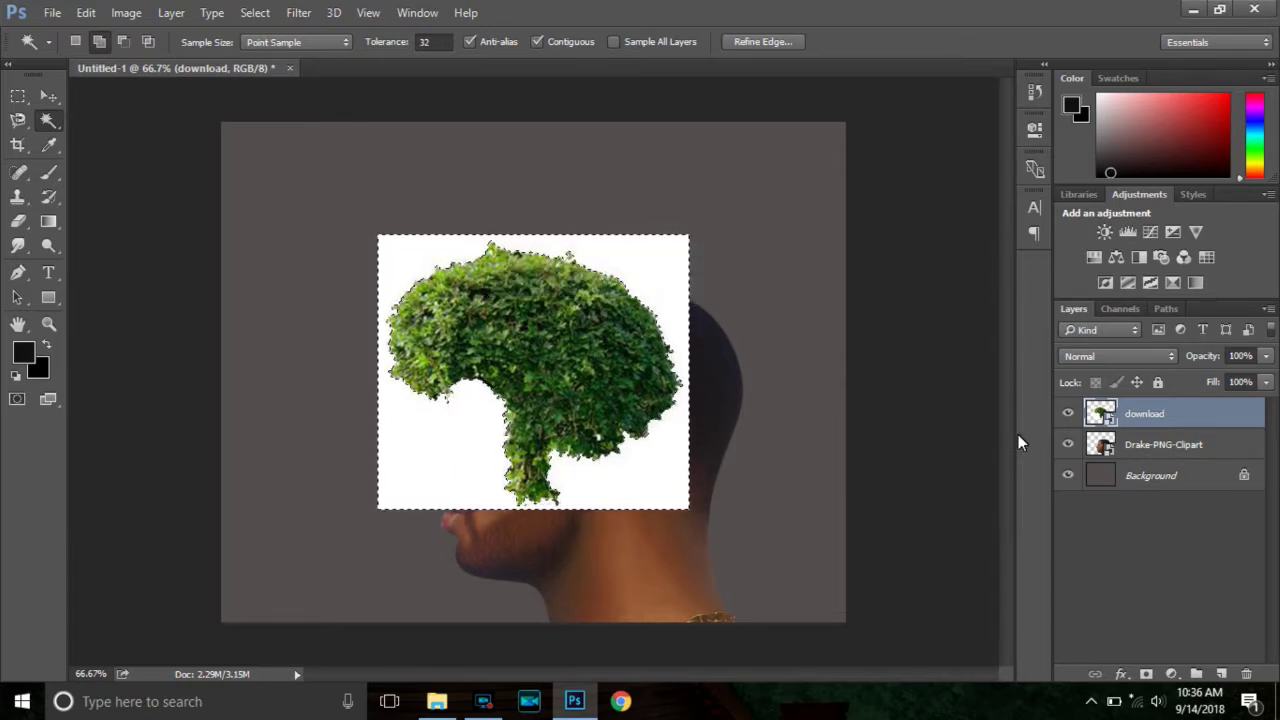
Rasterize the download layer and delete its white background
right_click(1143, 413)
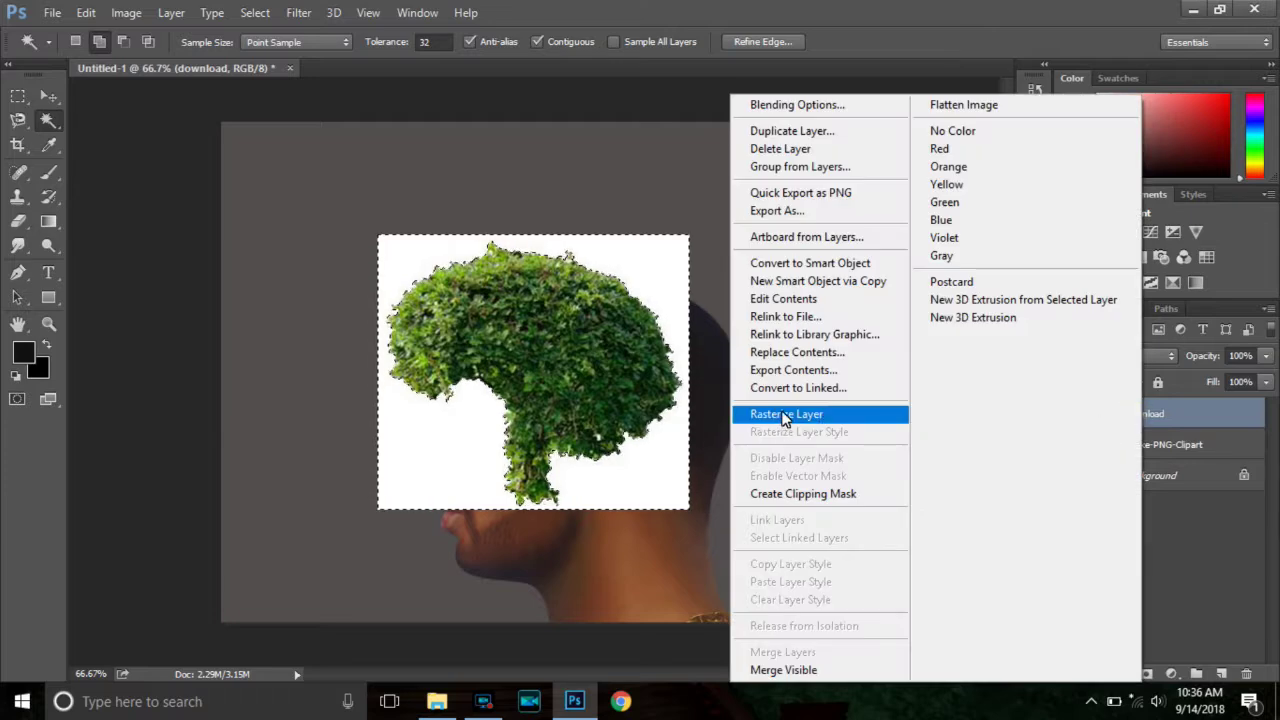
left_click(781, 414)
left_click(443, 462)
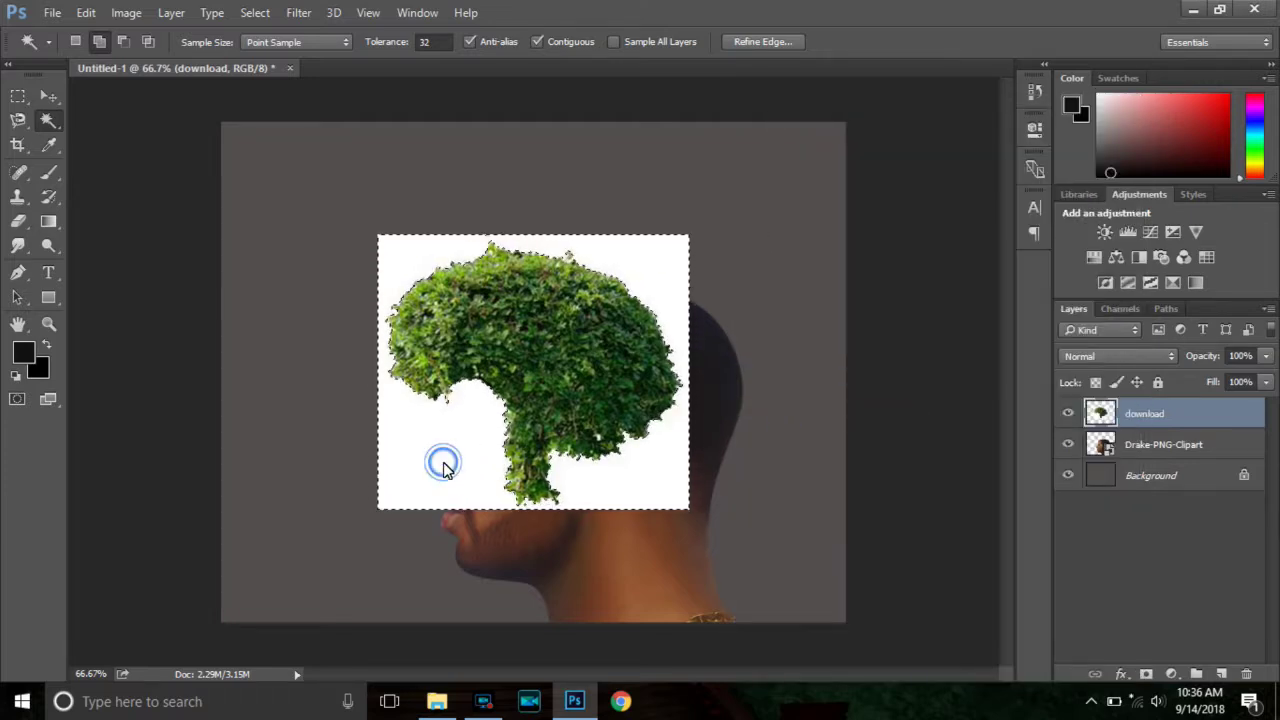
key("Delete")
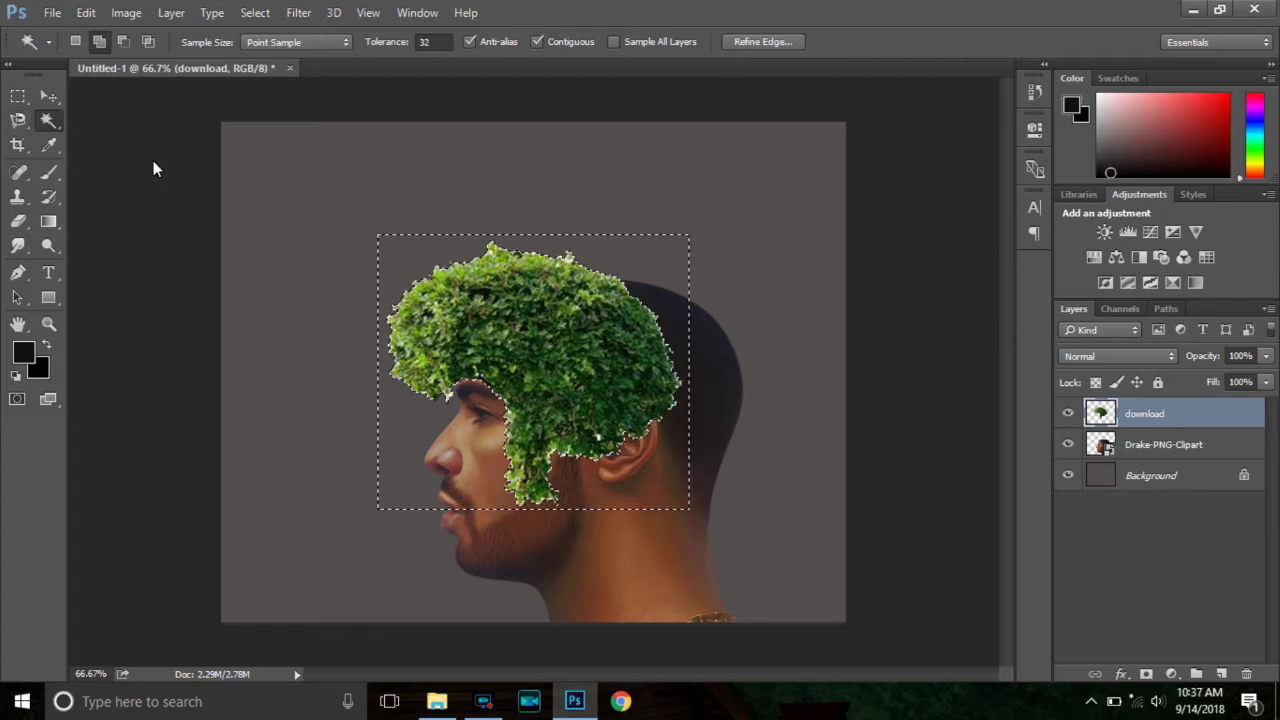
left_click(255, 13)
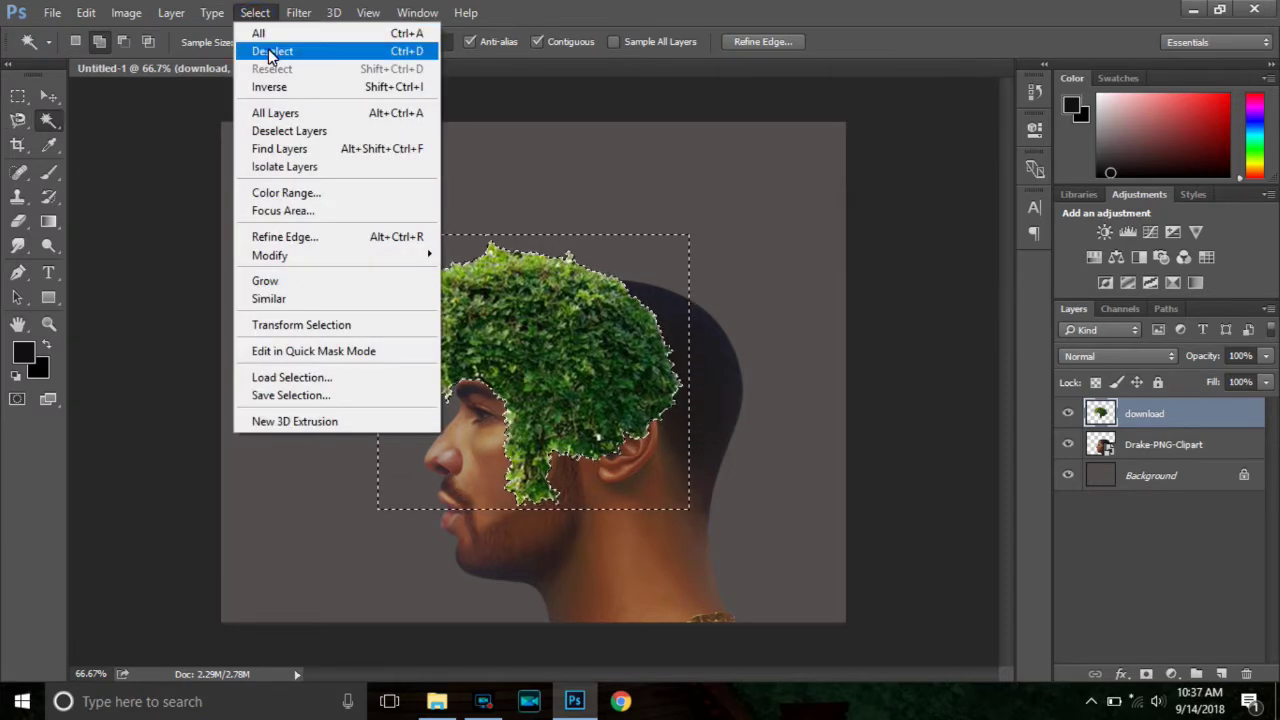
Deselect, move the foliage onto the head, widen it to about 106.5% and shift it left
left_click(270, 49)
left_click(49, 96)
mouse_move(543, 320)
left_mouse_down()
mouse_move(614, 314)
mouse_move(590, 288)
left_mouse_up()
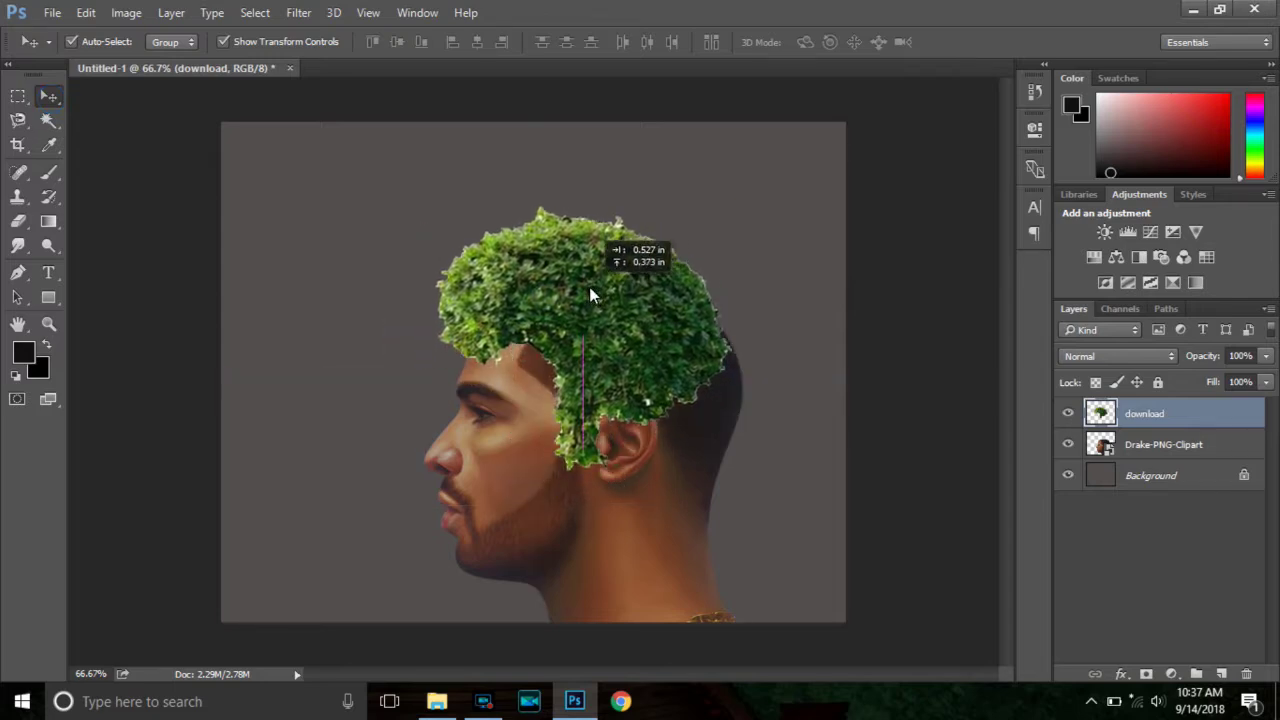
left_click_drag(589, 287, 589, 287)
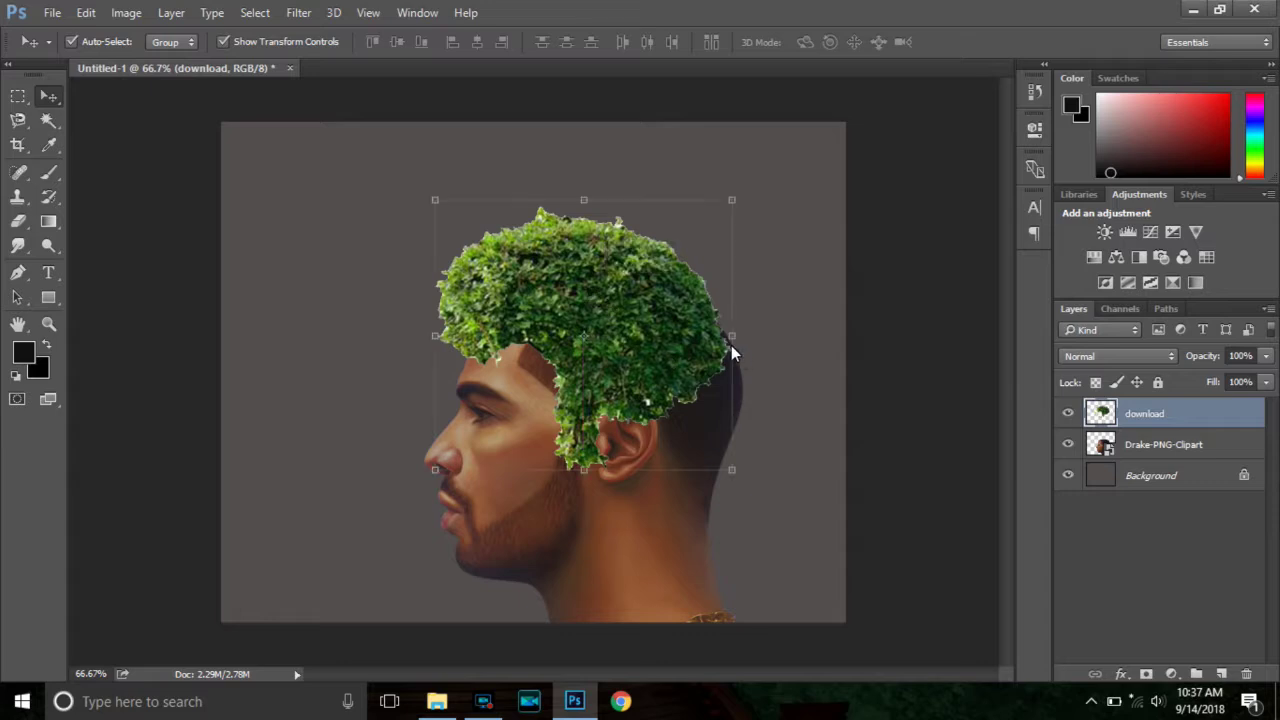
left_click_drag(731, 345, 749, 340)
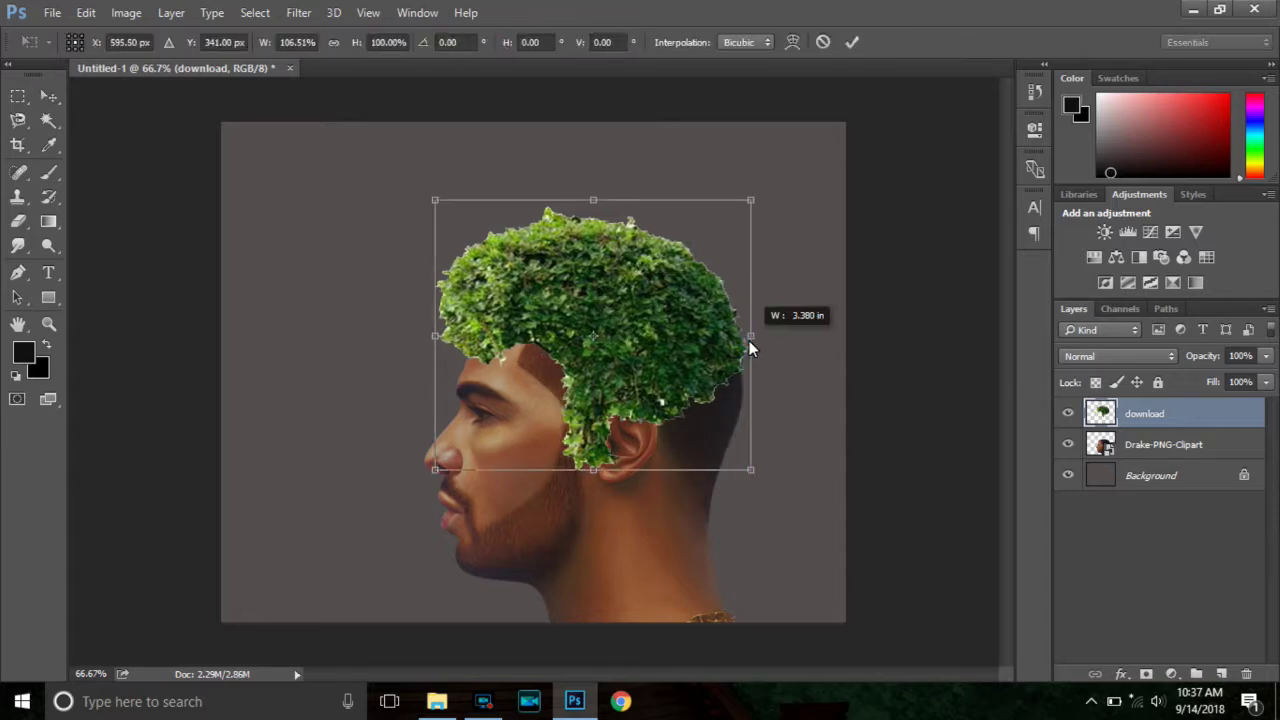
left_click_drag(749, 340, 749, 339)
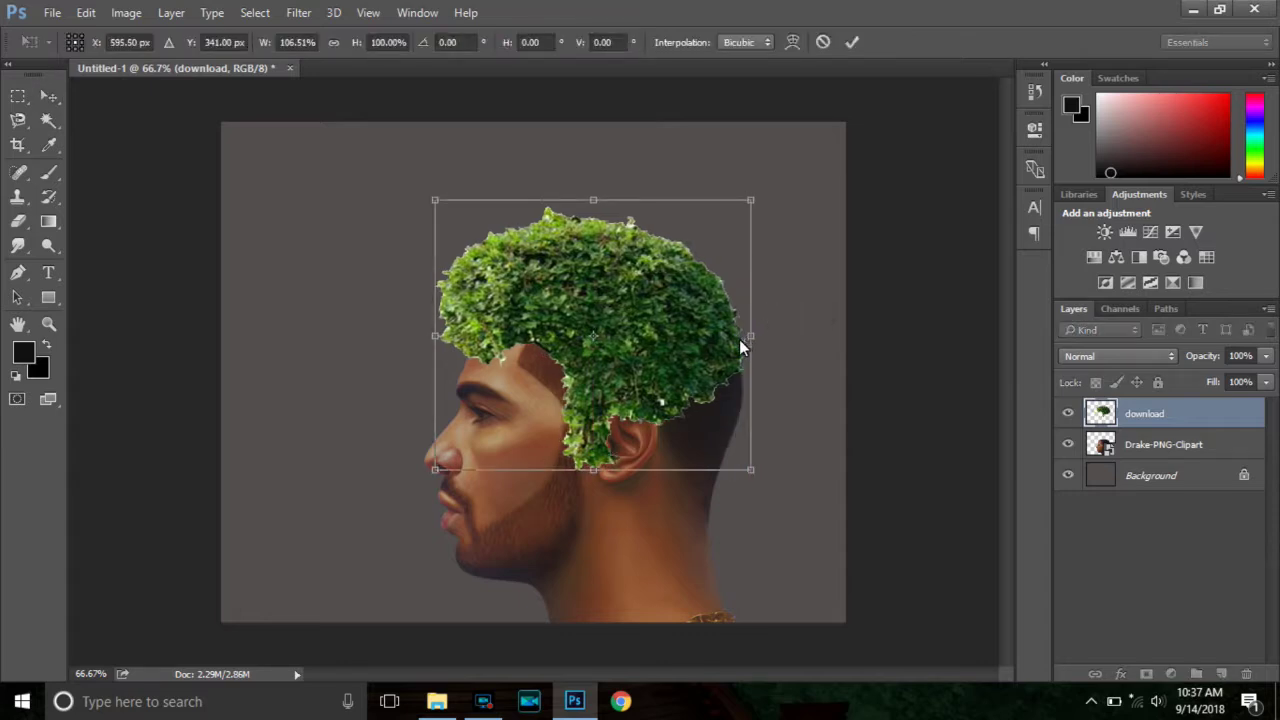
left_click_drag(586, 311, 571, 308)
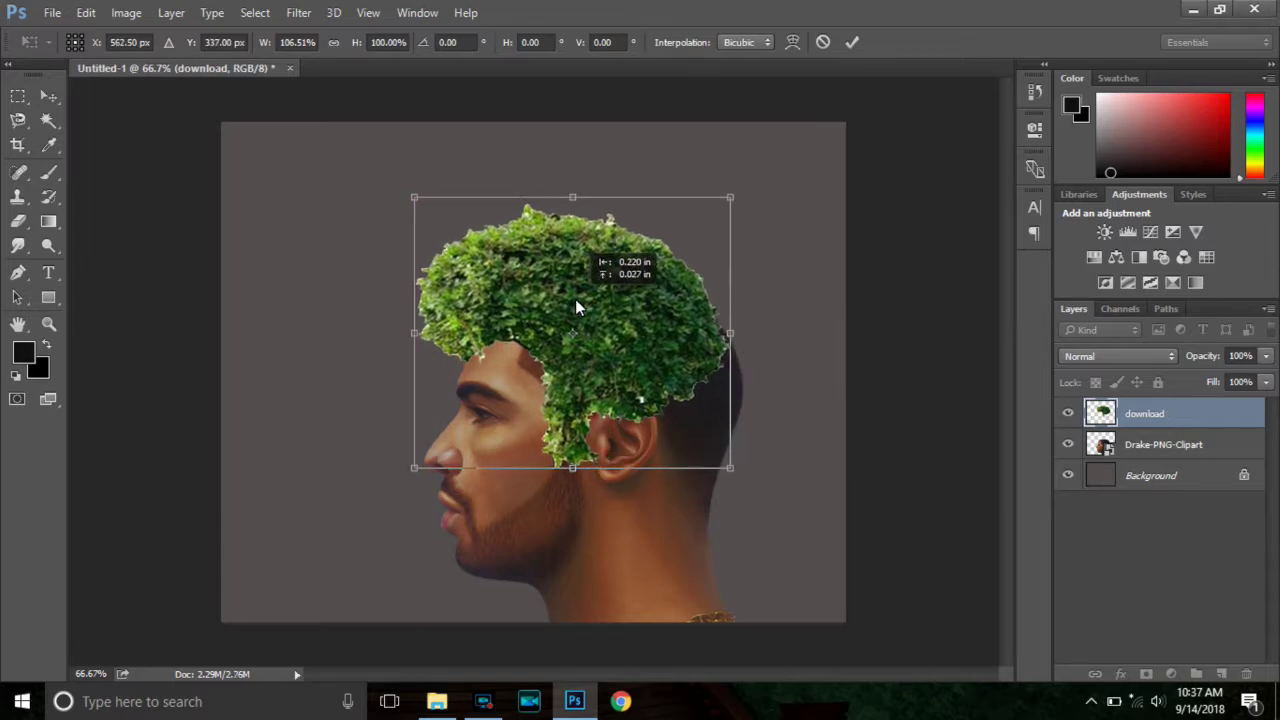
left_click(851, 42)
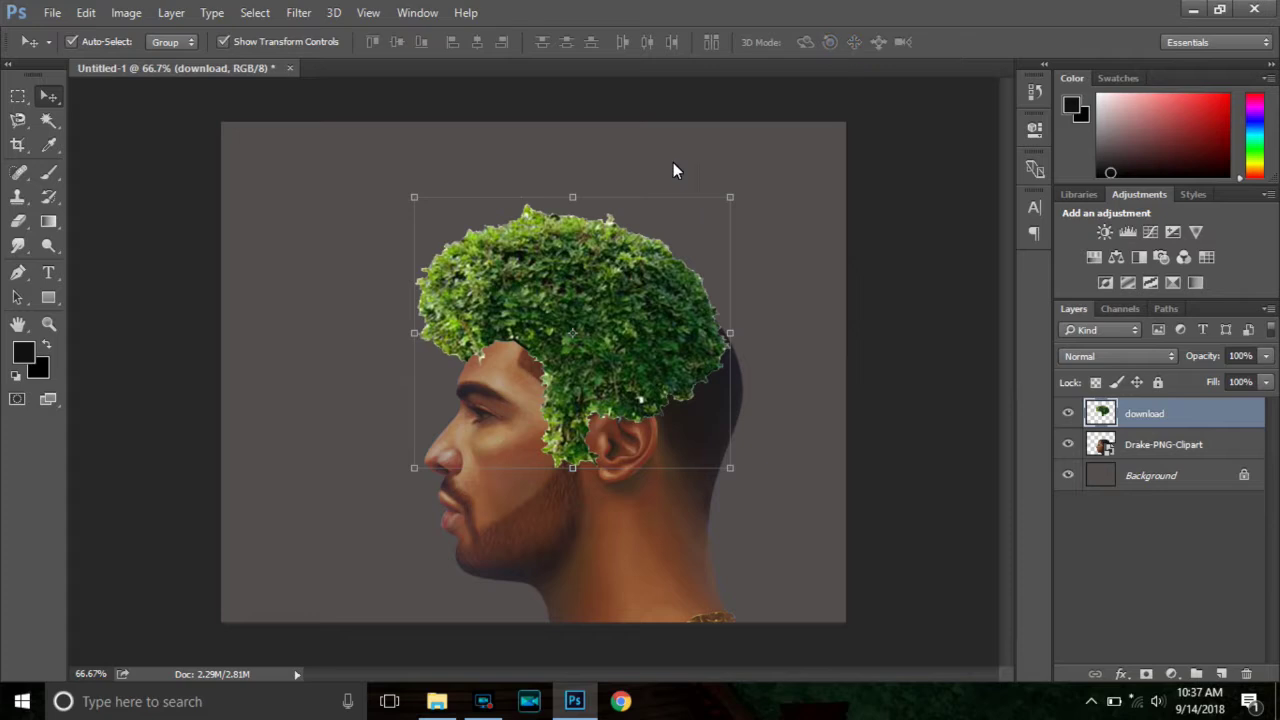
Trace the top of the ivy hair with the Magnetic Lasso and copy it to Layer 1 with Ctrl+J
left_click(17, 120)
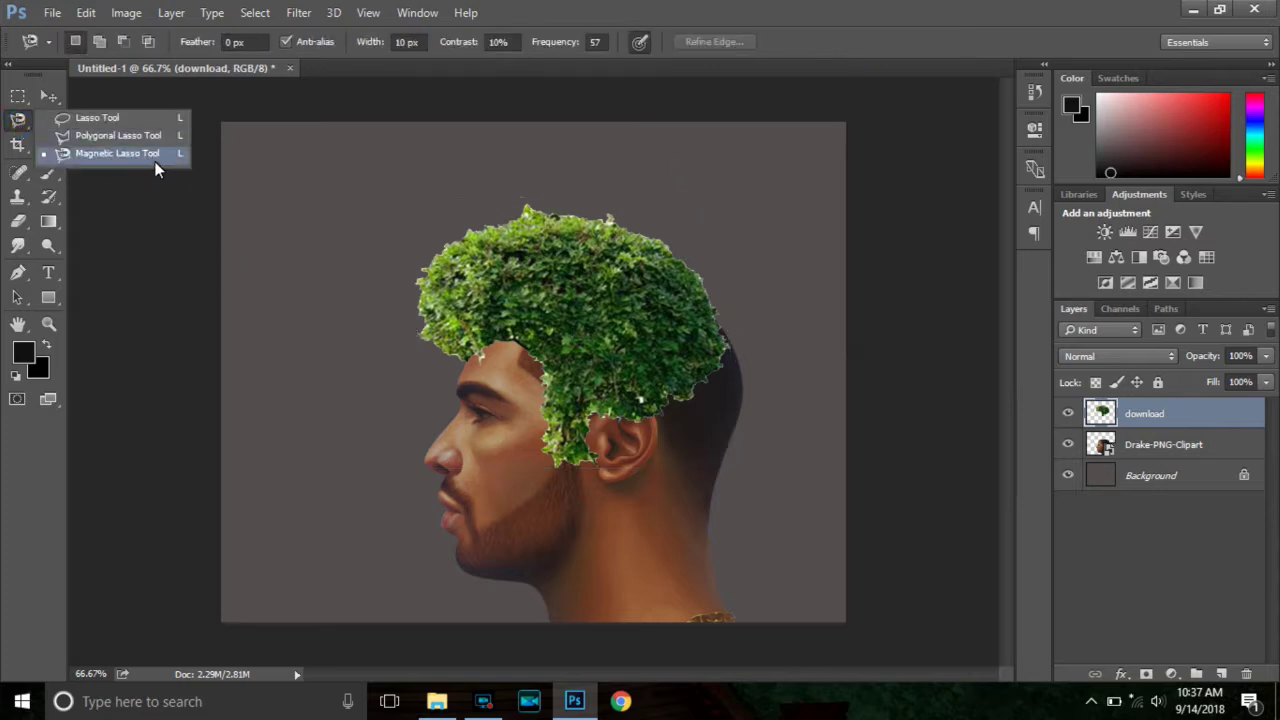
left_click(106, 154)
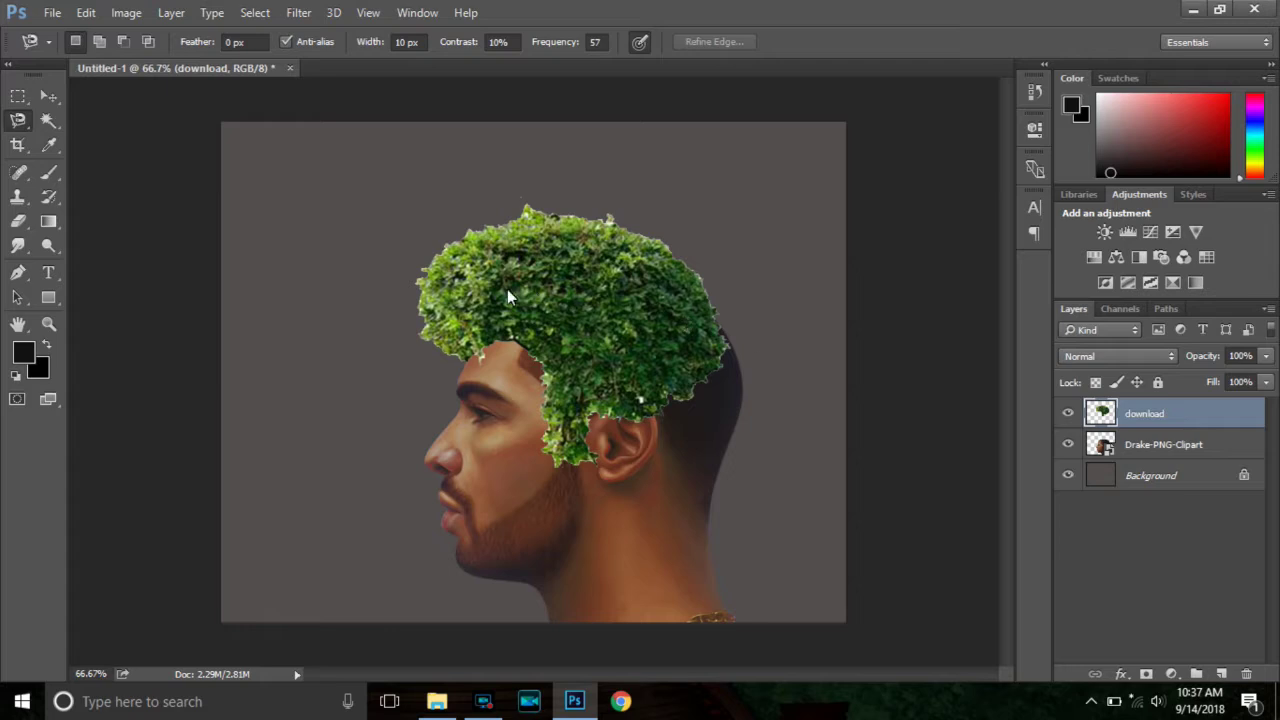
left_click(480, 320)
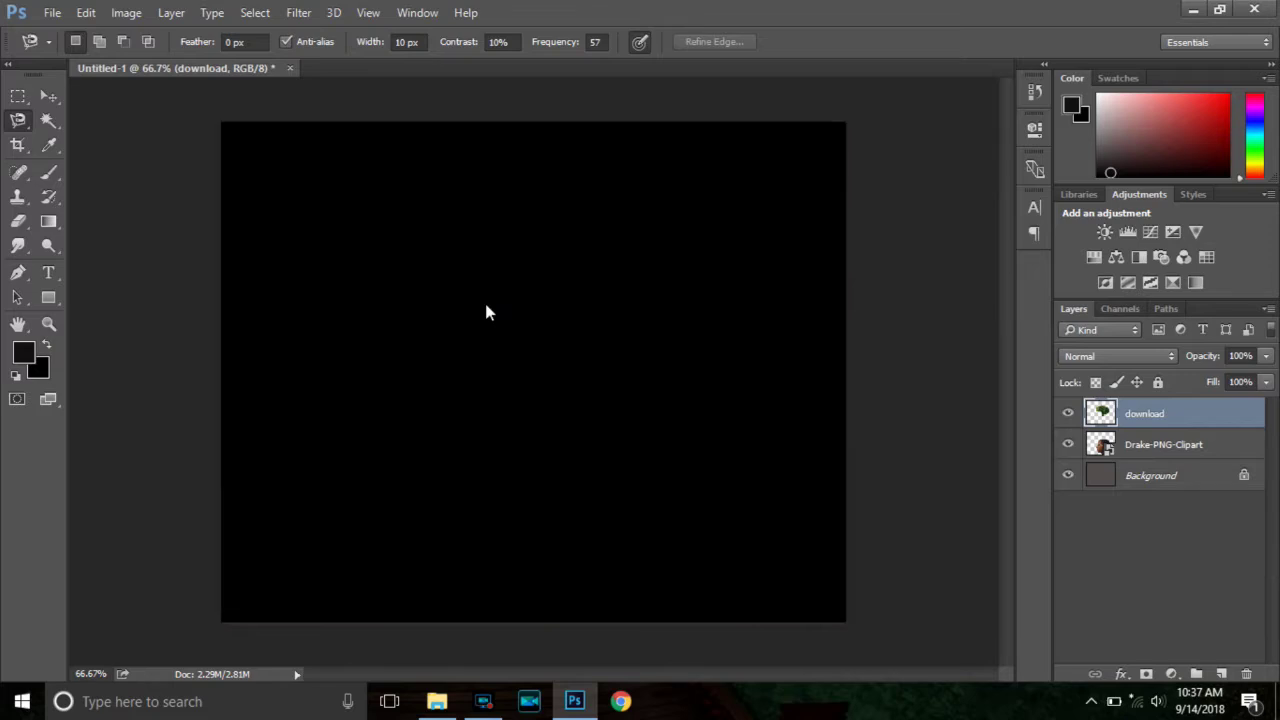
left_click(483, 320)
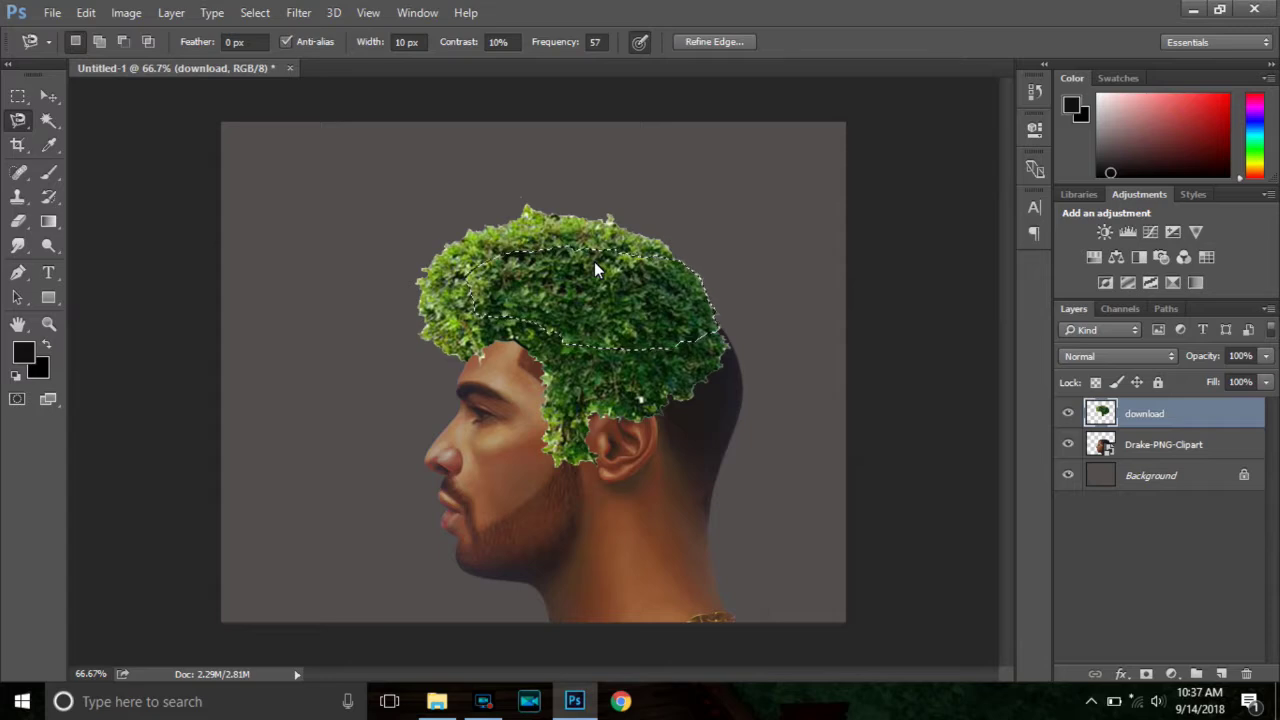
key("ctrl+j")
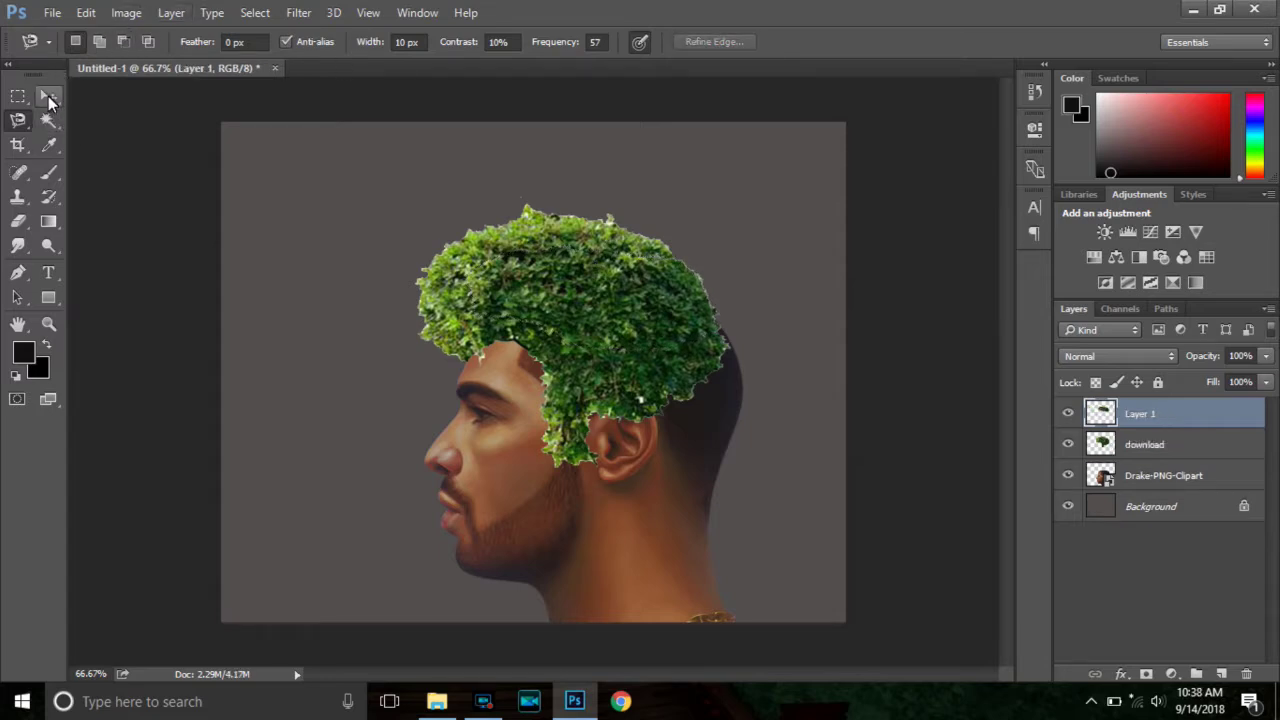
Shift Layer 1 right and rotate it about -93° to hang down the back of the head
left_click(48, 96)
mouse_move(532, 265)
left_mouse_down()
mouse_move(653, 257)
mouse_move(620, 271)
mouse_move(656, 217)
mouse_move(626, 259)
left_mouse_up()
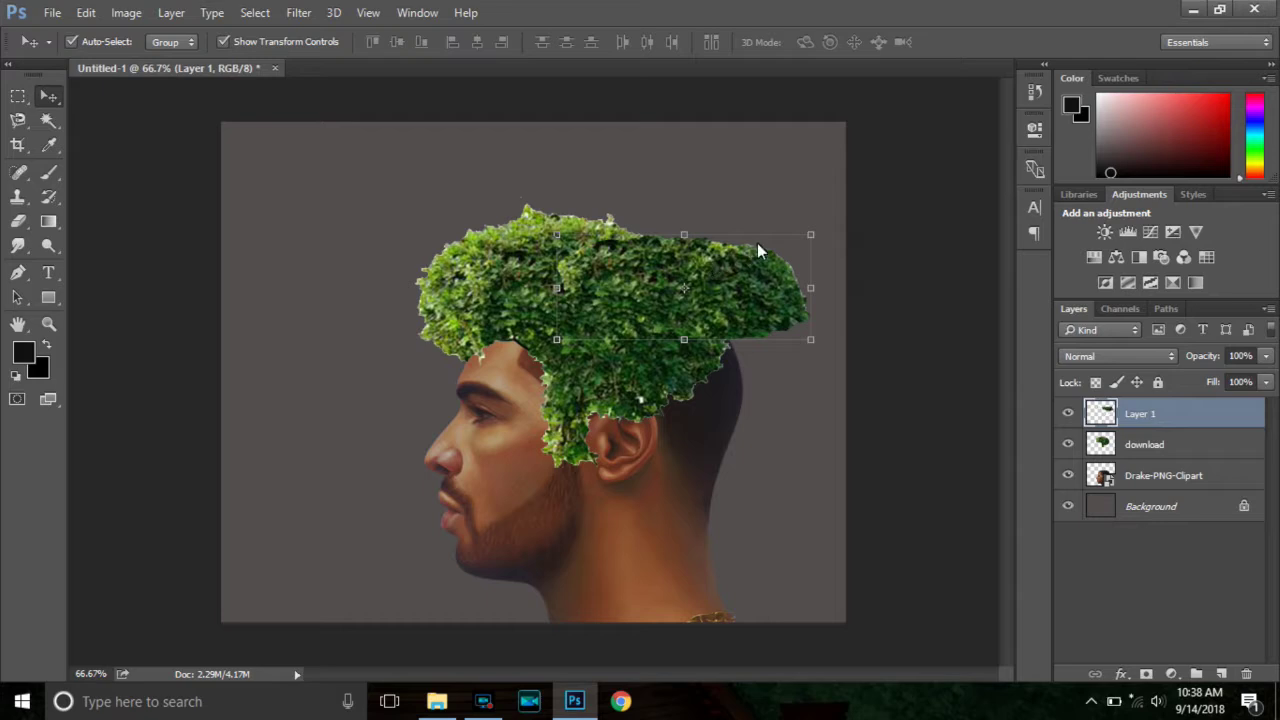
mouse_move(822, 228)
left_mouse_down()
mouse_move(659, 160)
mouse_move(621, 184)
mouse_move(615, 197)
mouse_move(712, 394)
mouse_move(694, 396)
left_mouse_up()
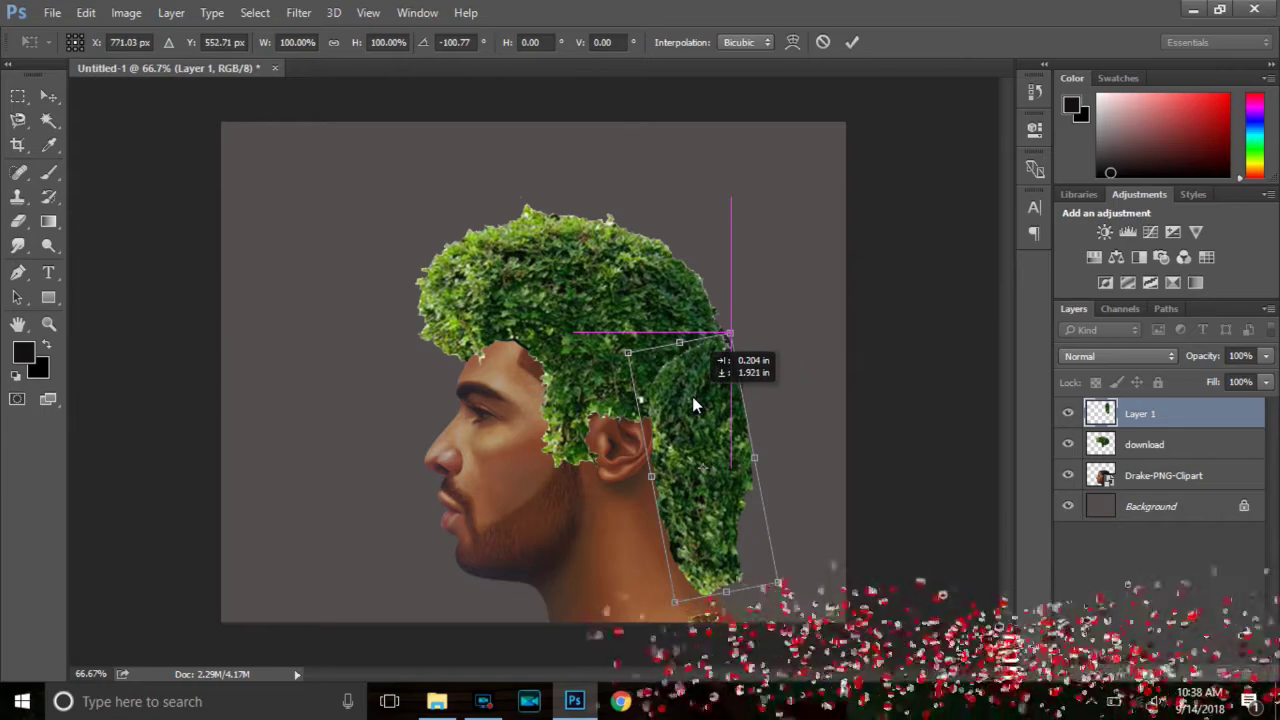
left_click_drag(692, 396, 692, 396)
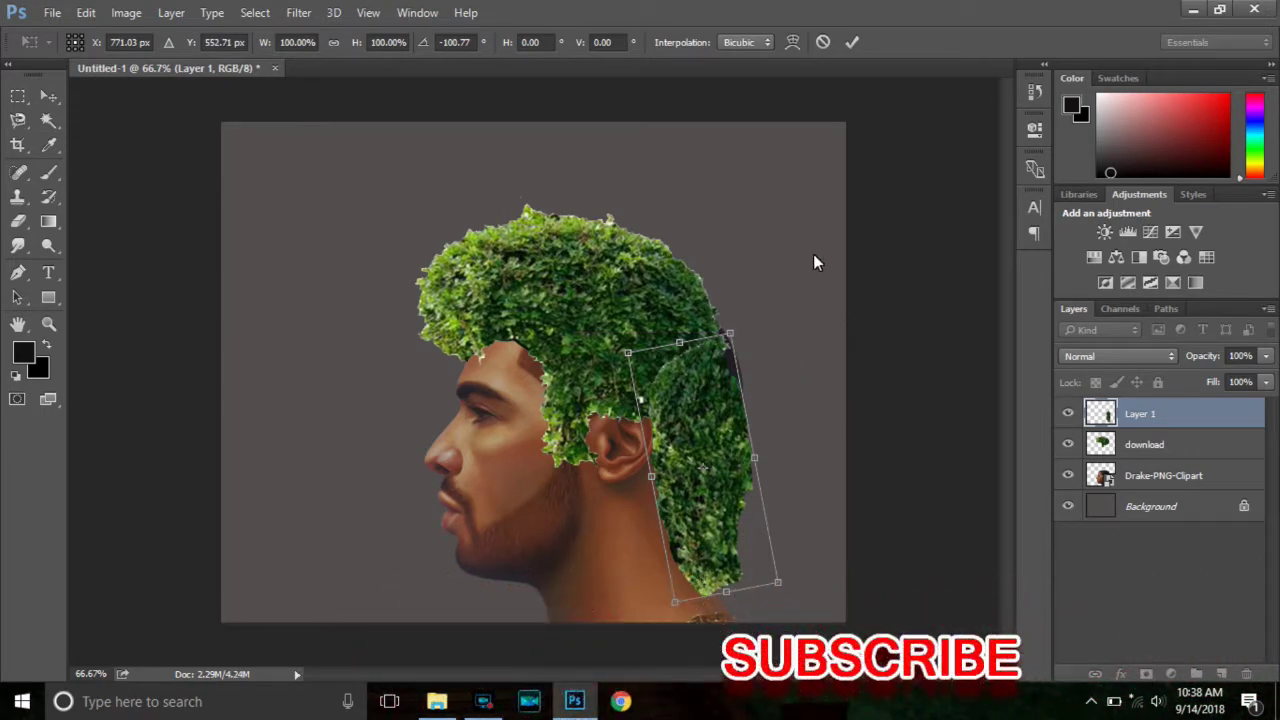
left_click_drag(734, 322, 754, 334)
left_click_drag(705, 396, 698, 396)
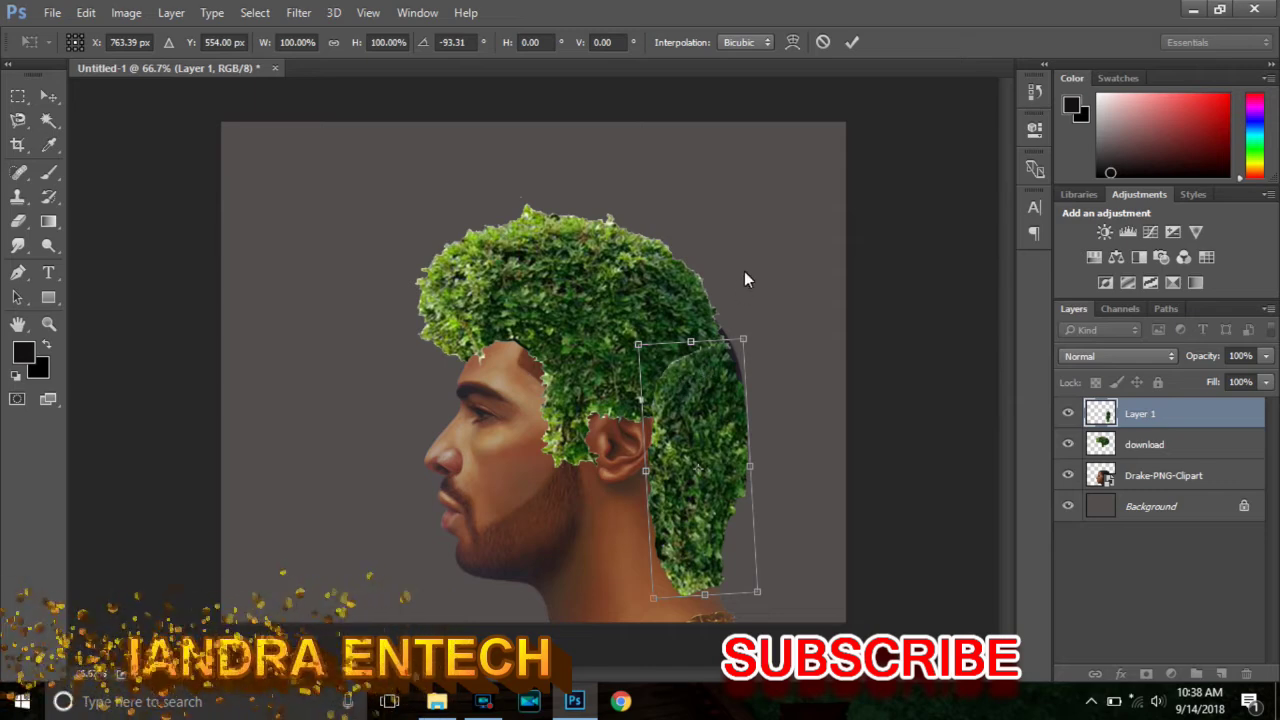
left_click(851, 43)
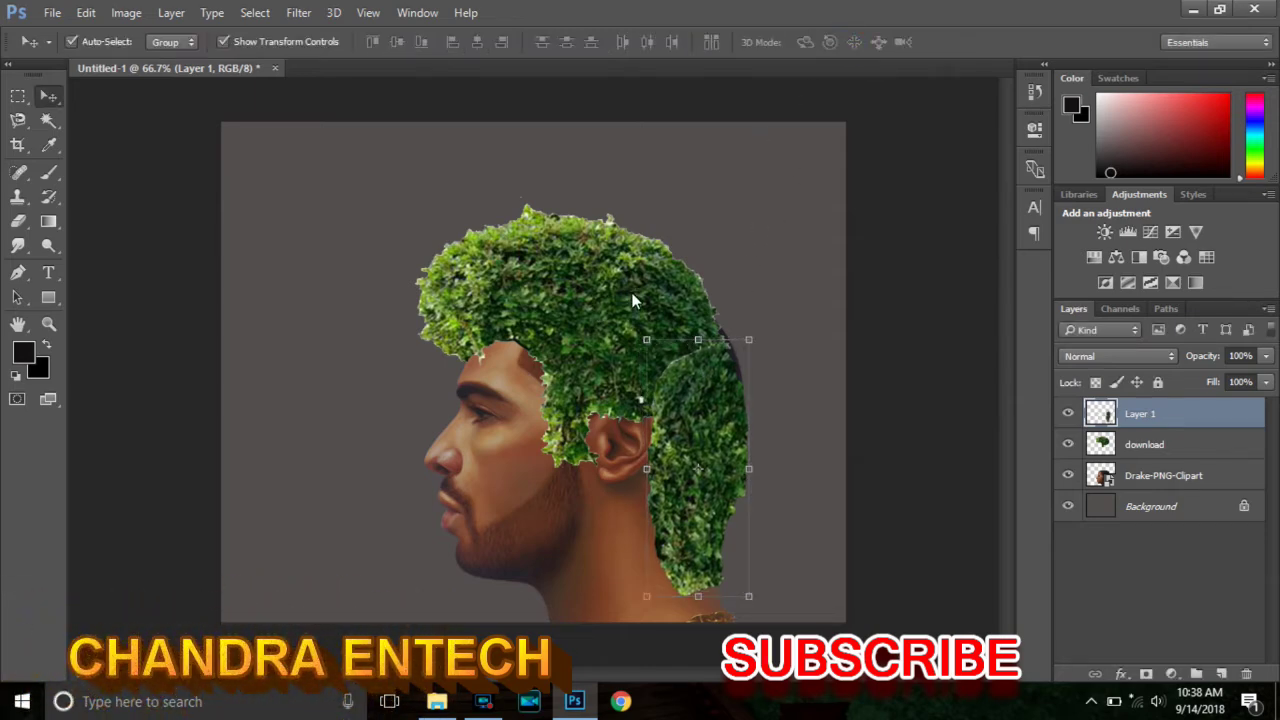
key("alt+bracketleft")
left_click(18, 245)
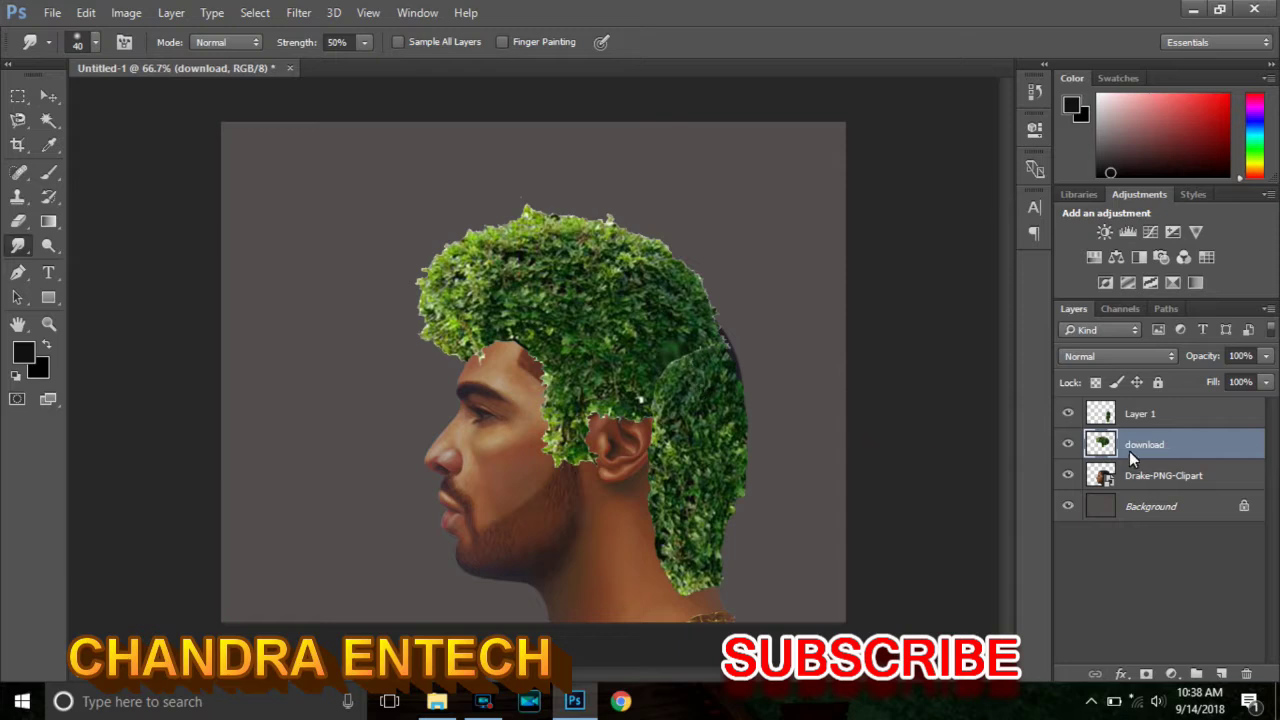
Smudge the seam on Layer 1, then merge Layer 1 and download into one layer
left_click(1144, 420)
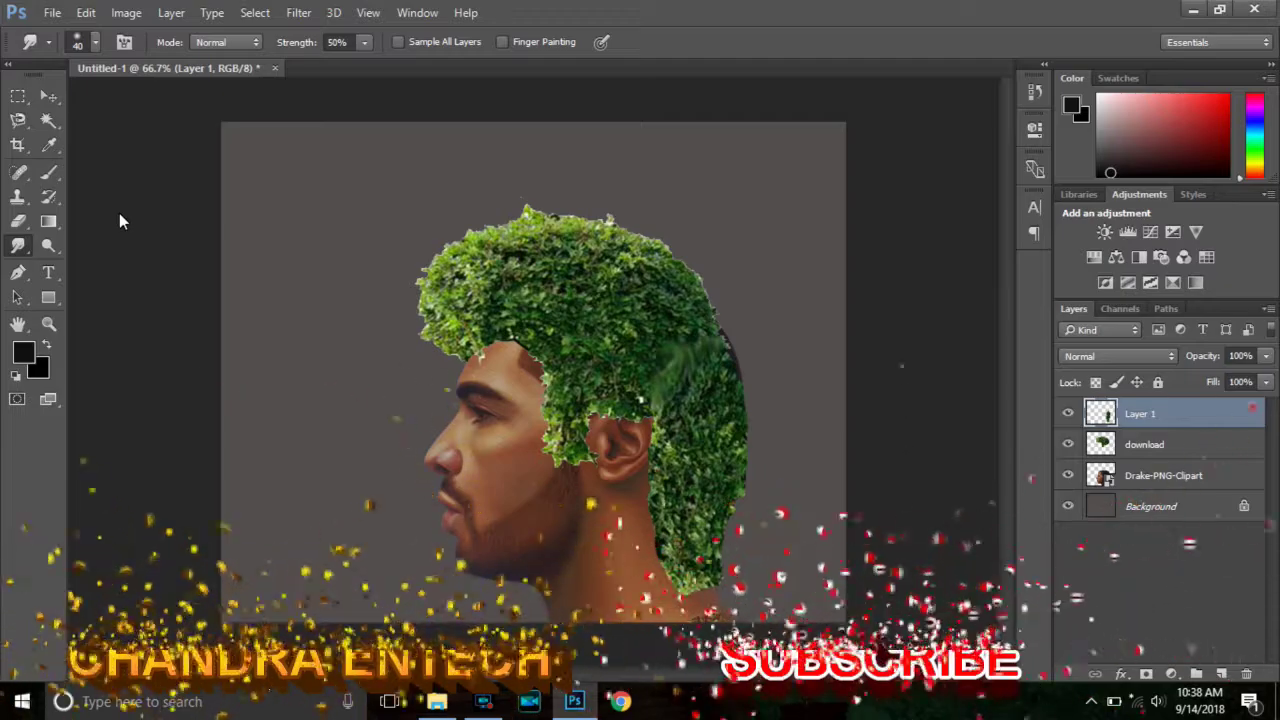
left_click(58, 99)
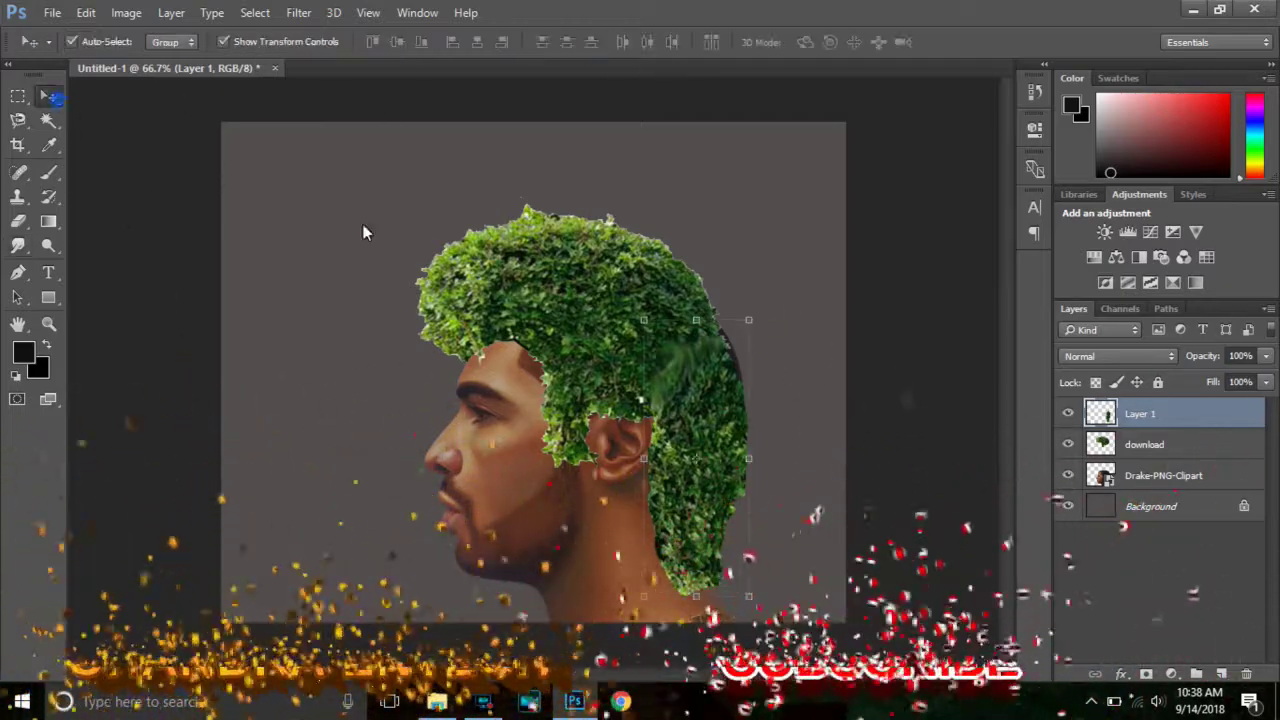
left_click(71, 41)
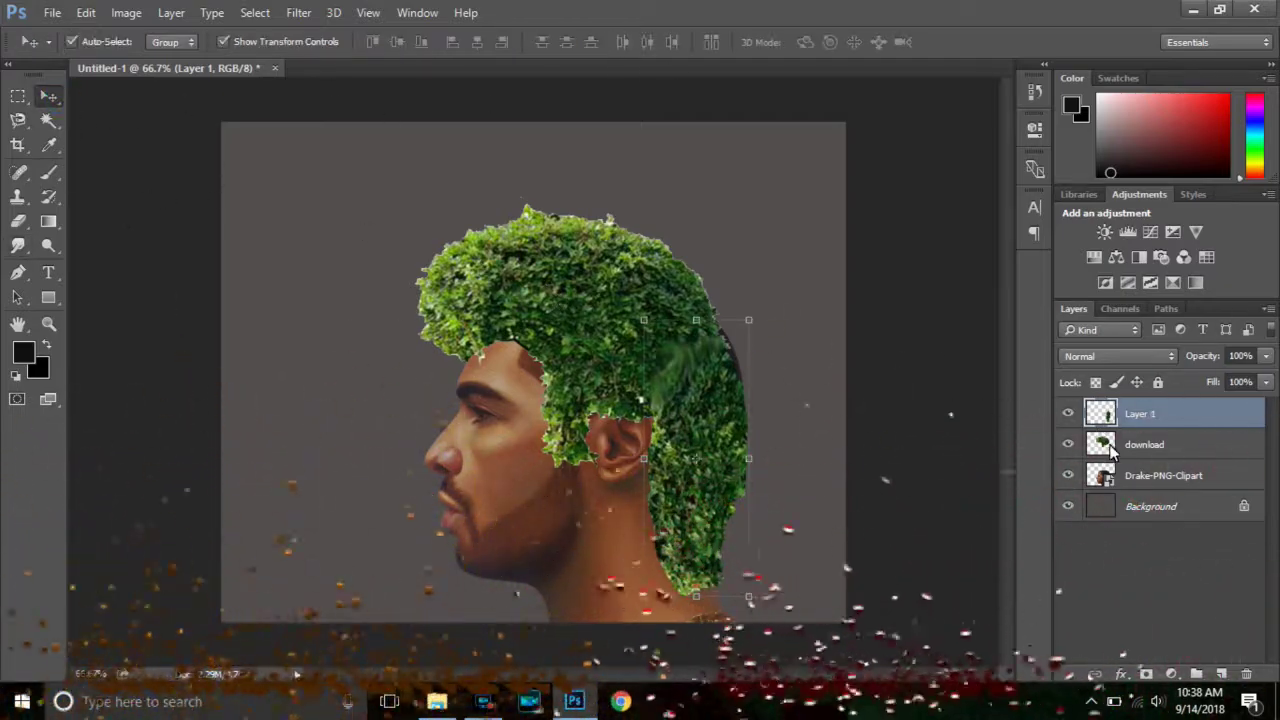
left_click(1172, 446, "ctrl")
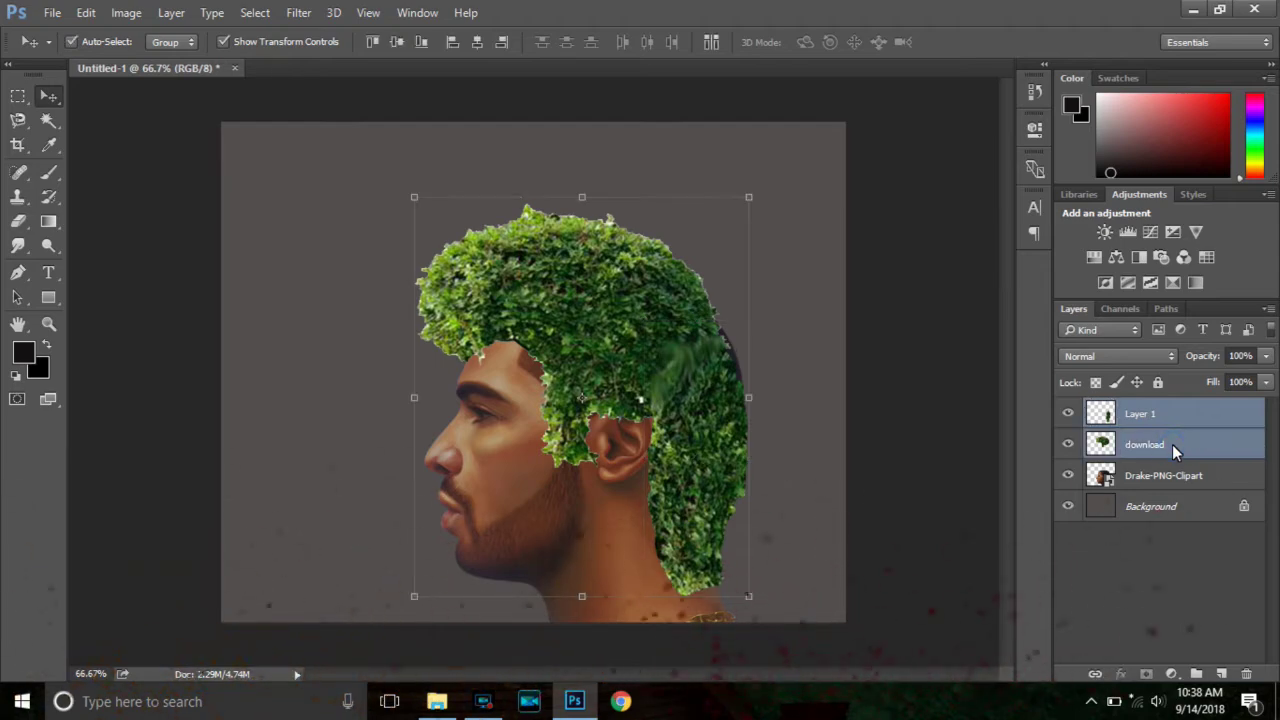
right_click(1172, 444)
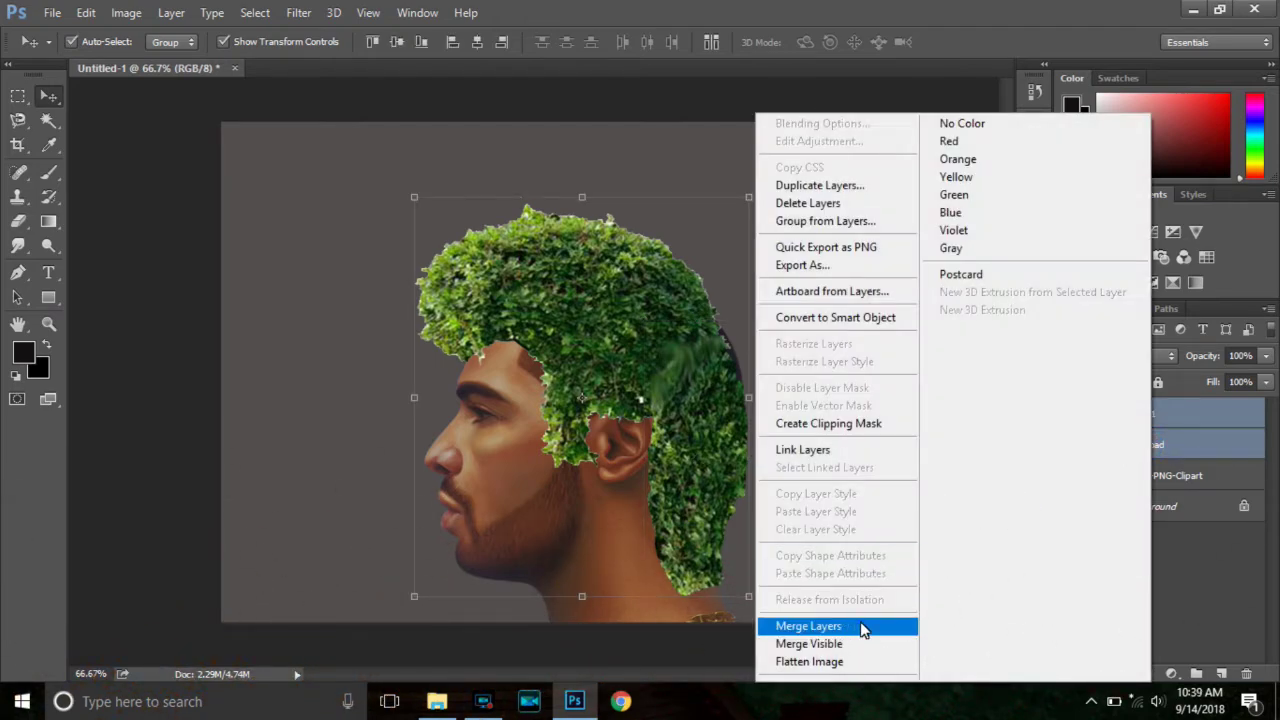
left_click(862, 626)
left_click(22, 223)
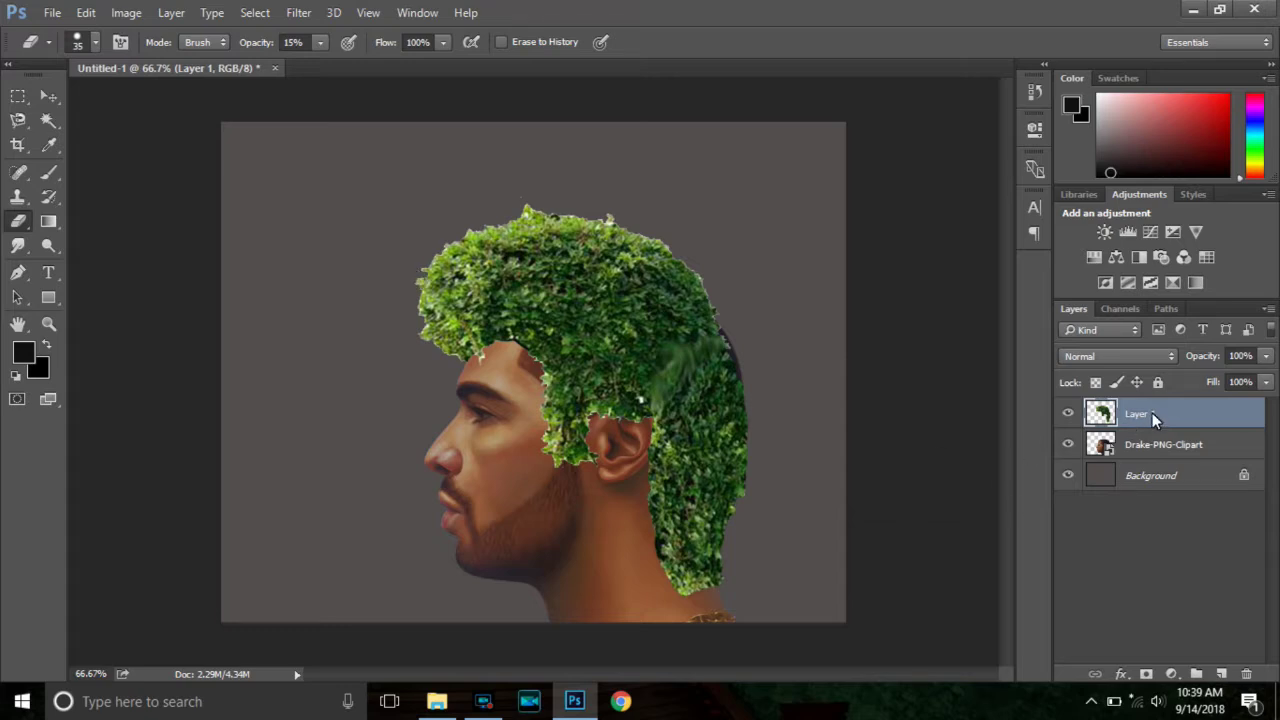
Set the Eraser to 100% opacity and clean up the hair's edges
left_click(320, 42)
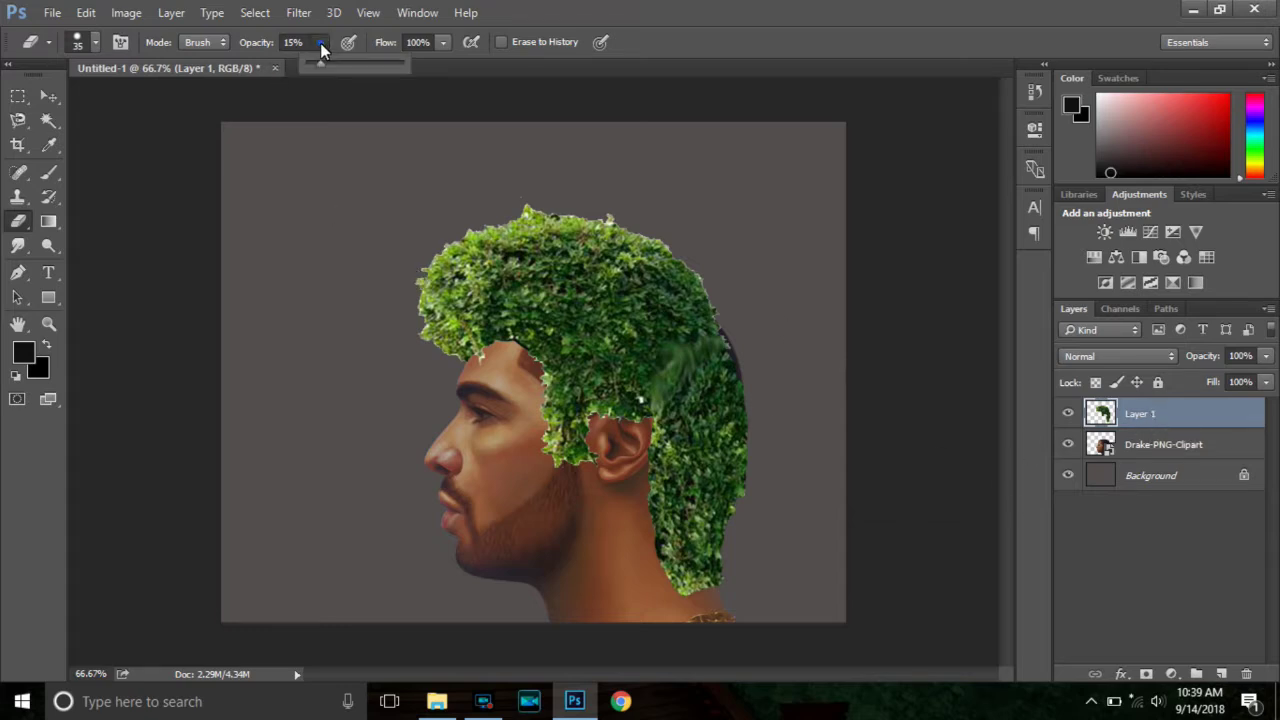
left_click_drag(316, 68, 376, 68)
left_click(421, 251)
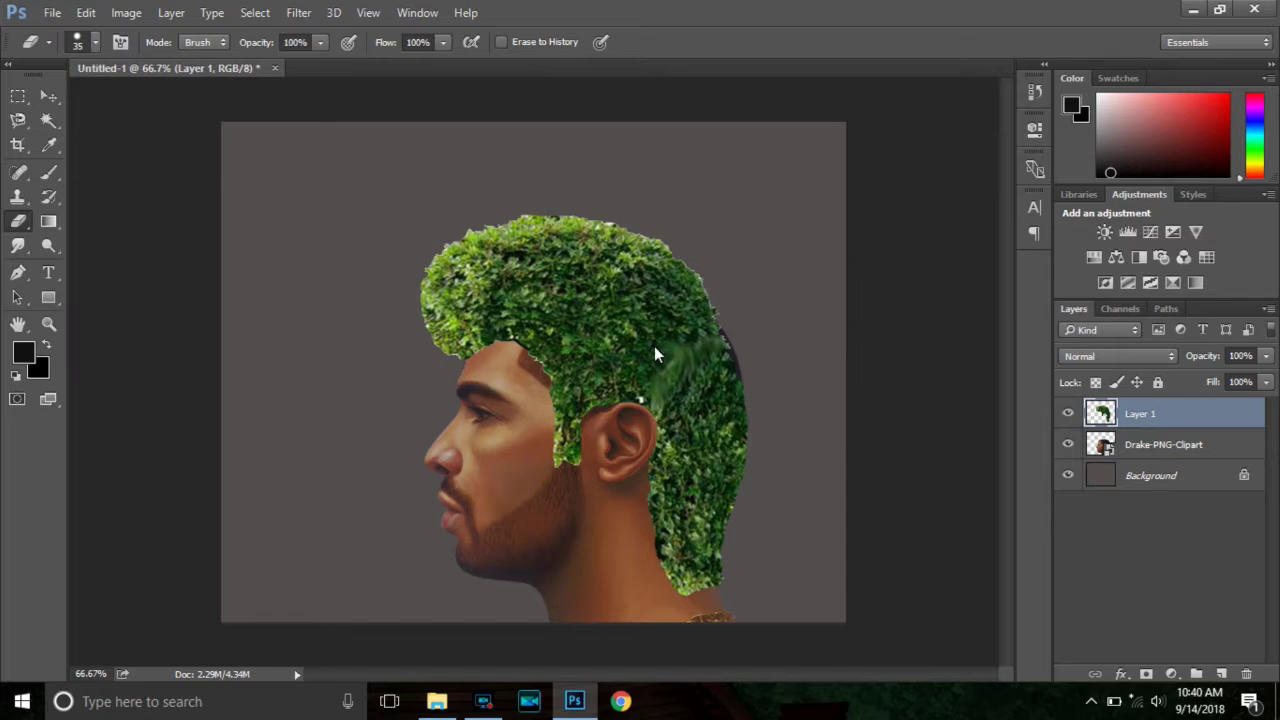
Widen the ivy hair to about 101.7% and add a new empty layer
left_click(45, 98)
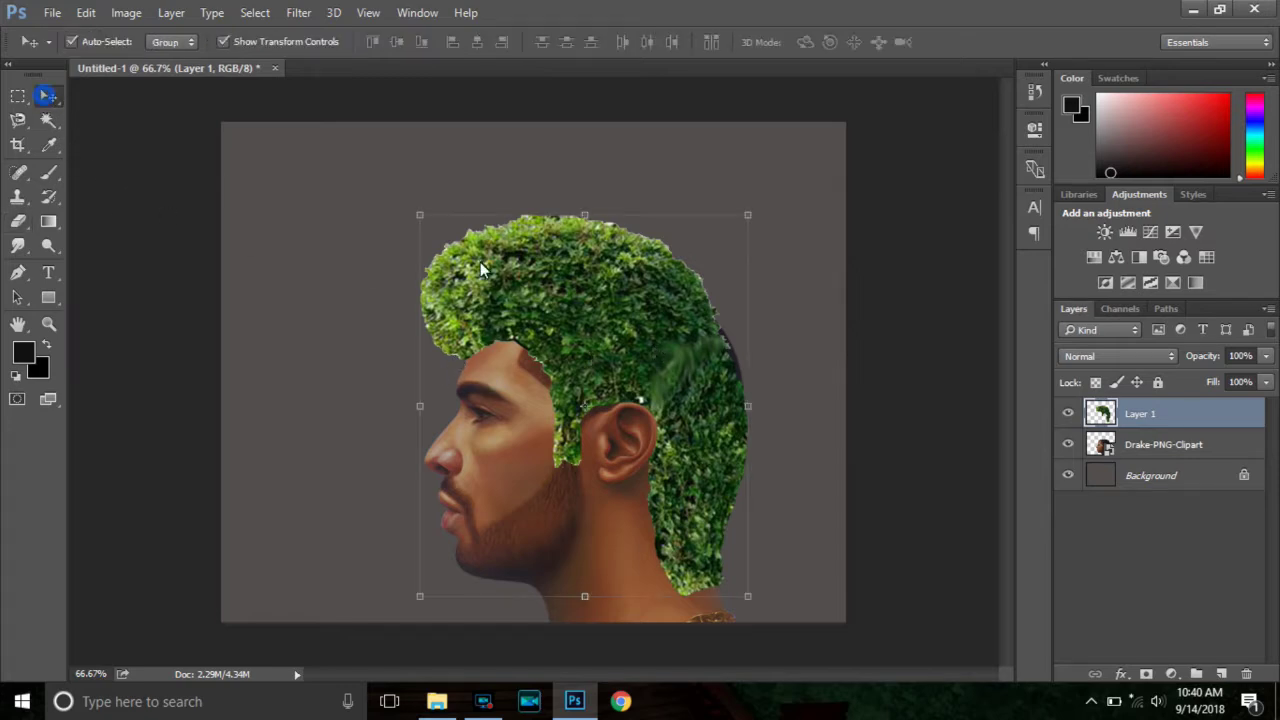
left_click_drag(750, 406, 753, 406)
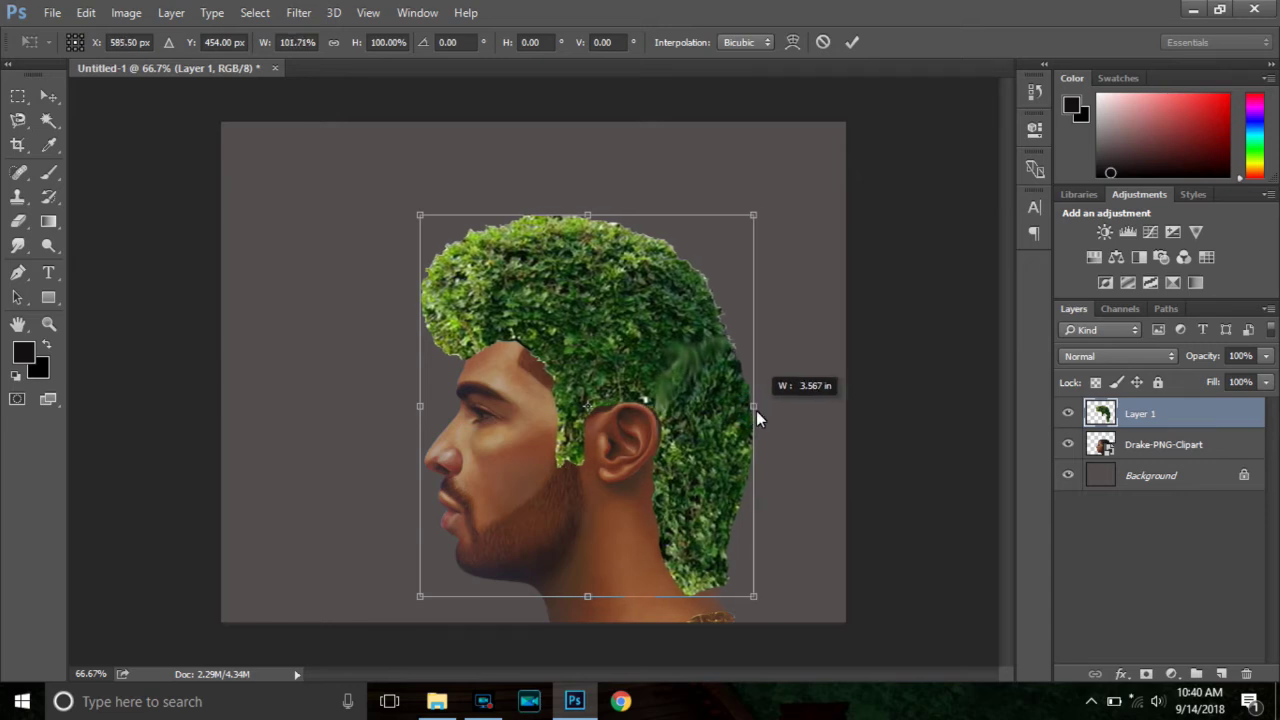
left_click(851, 43)
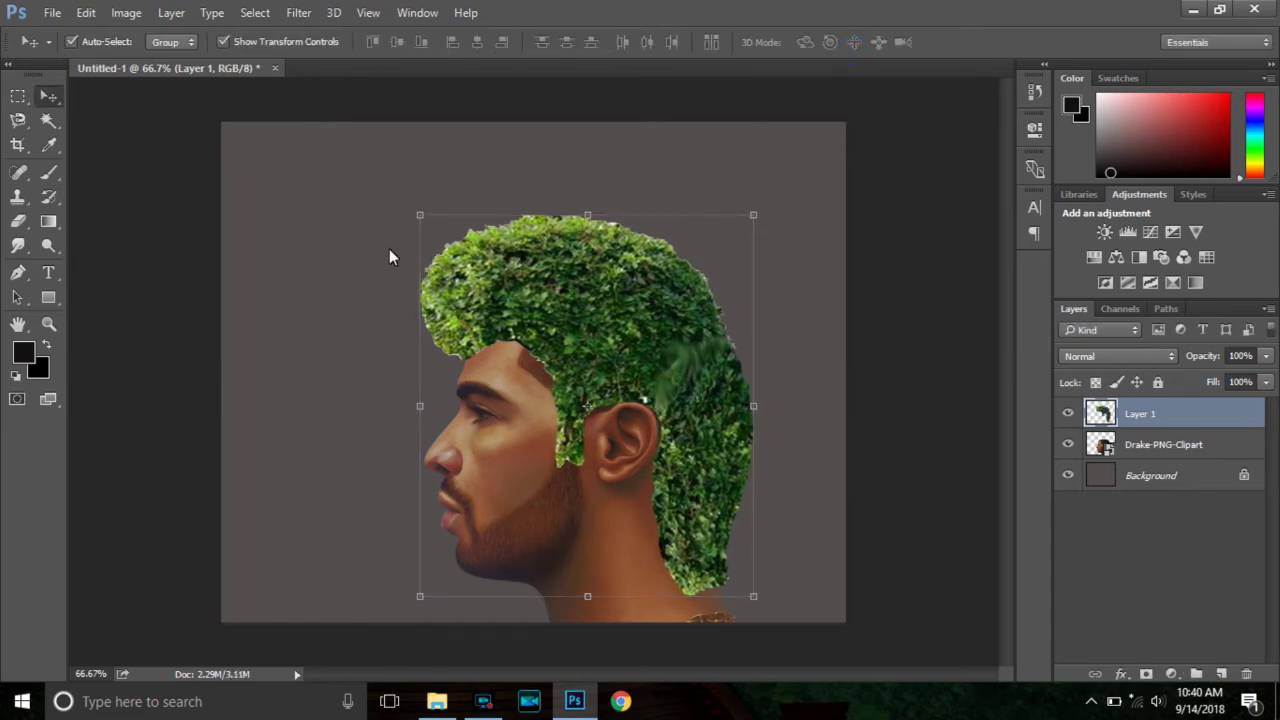
key("ctrl+shift+alt+n")
left_click(1172, 674)
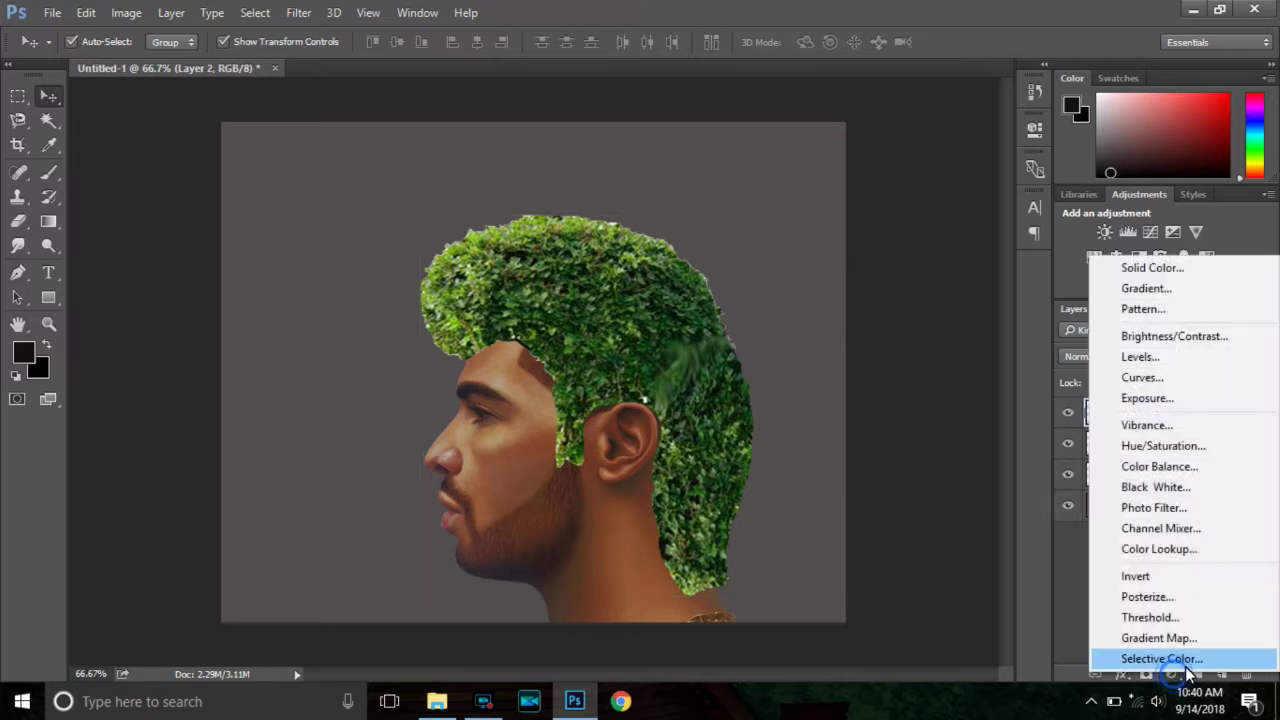
Clip a #221e1e Solid Color fill layer to Layer 1 so the ivy hair turns near-black
left_click(1150, 268)
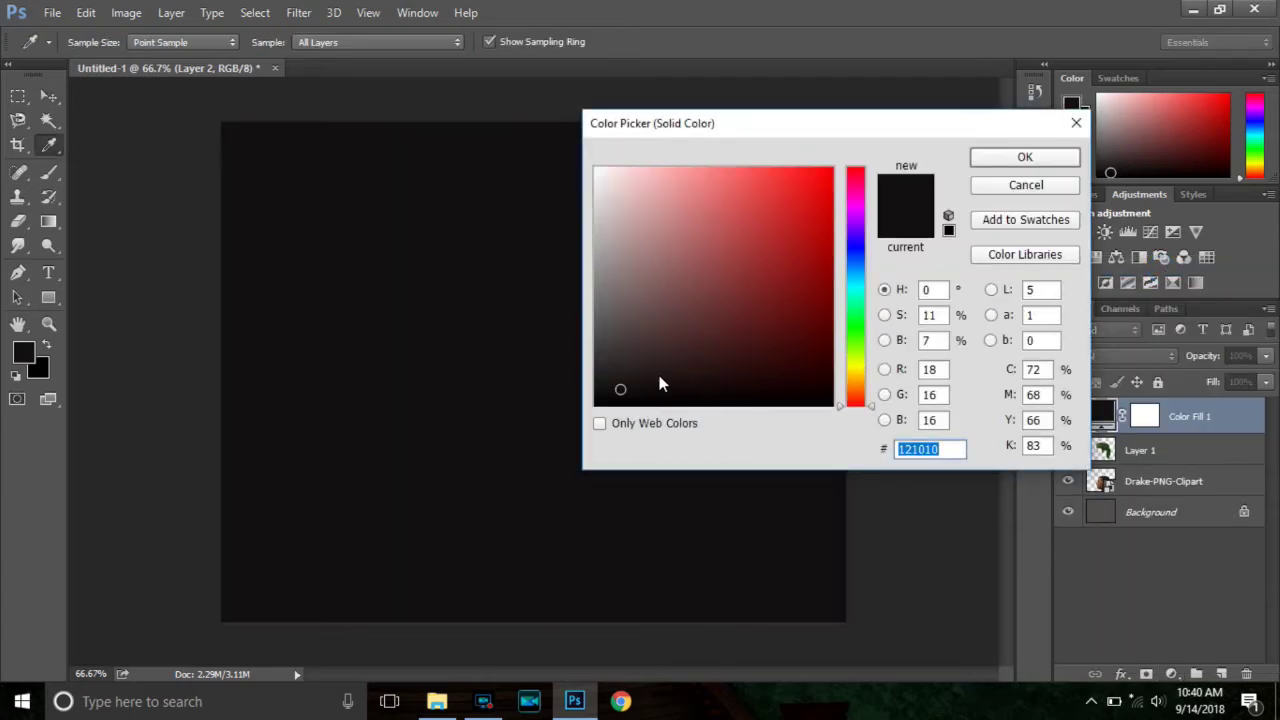
left_click(622, 375)
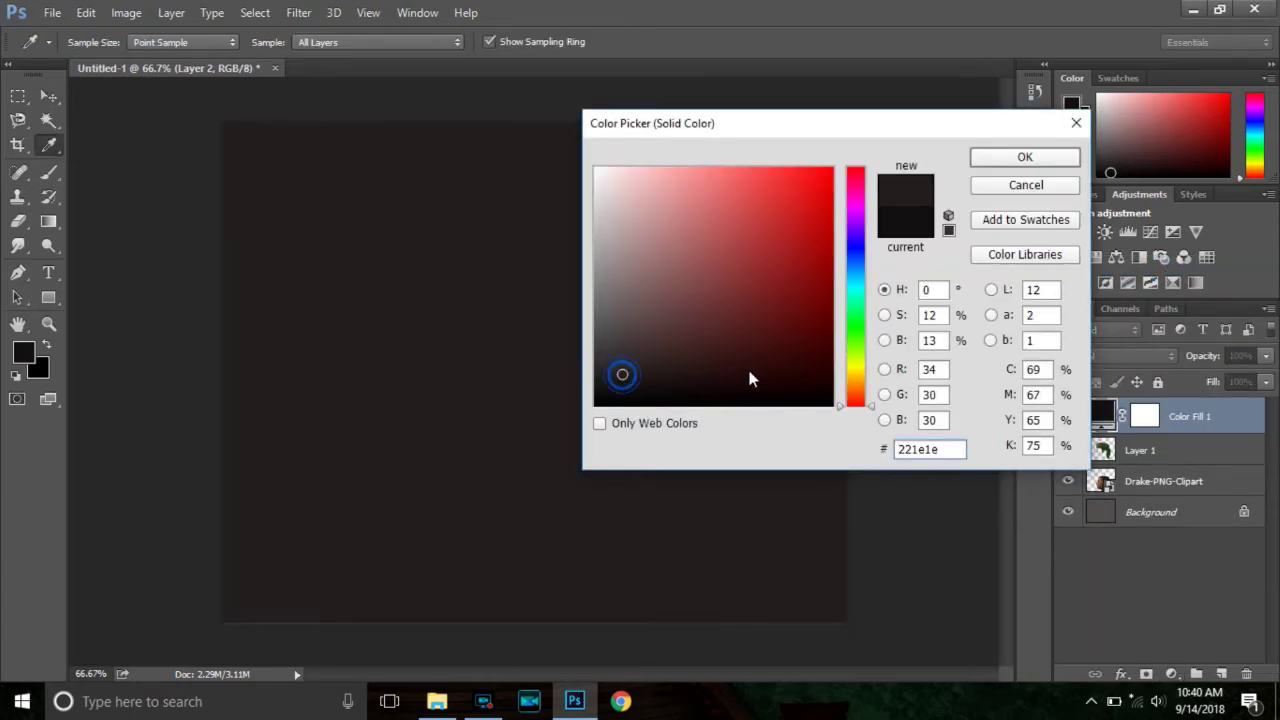
left_click(1024, 158)
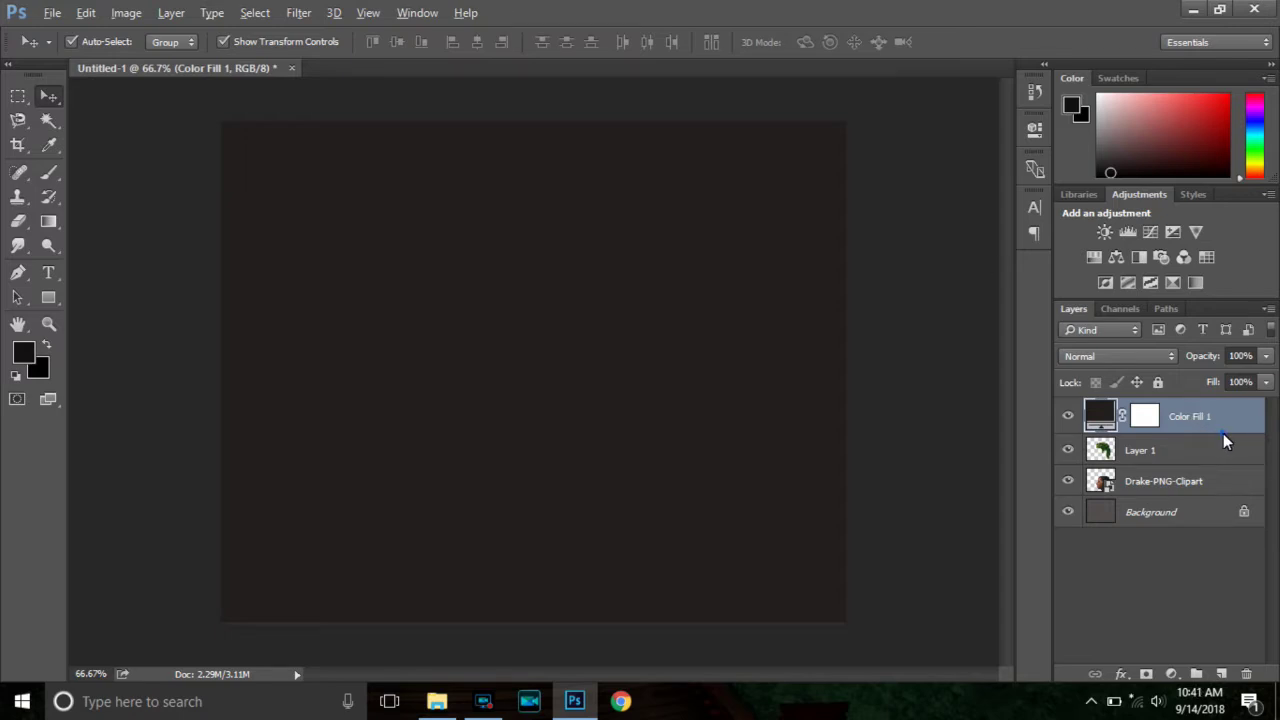
left_click(1223, 433, "alt")
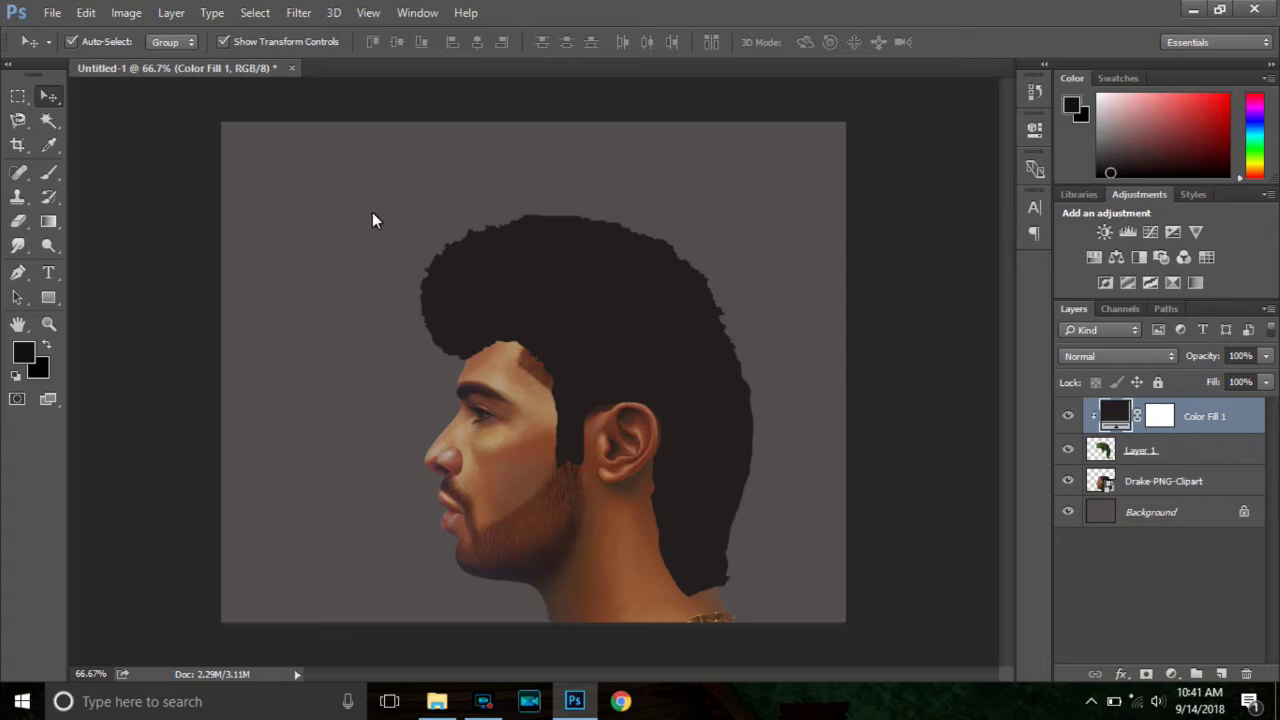
left_click(17, 245)
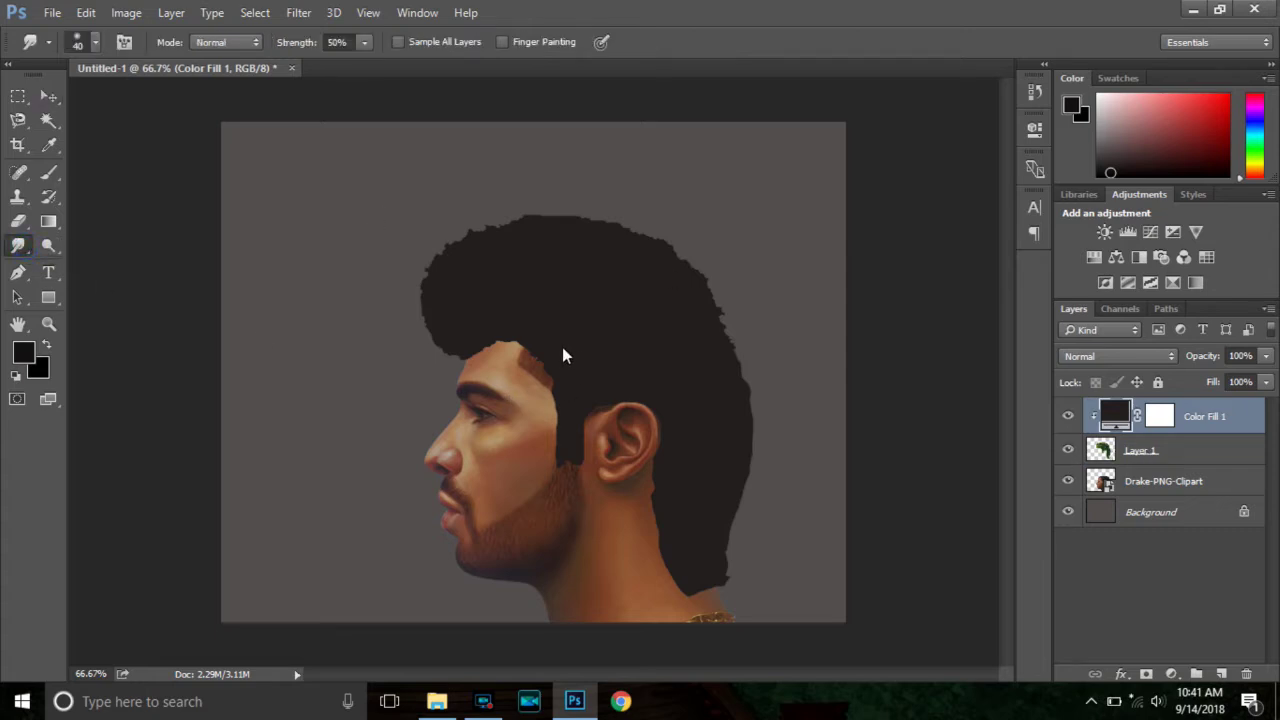
On Layer 1, smudge the dark hair's edge down and smooth along the hairline
left_click(1097, 450)
left_click_drag(539, 362, 545, 386)
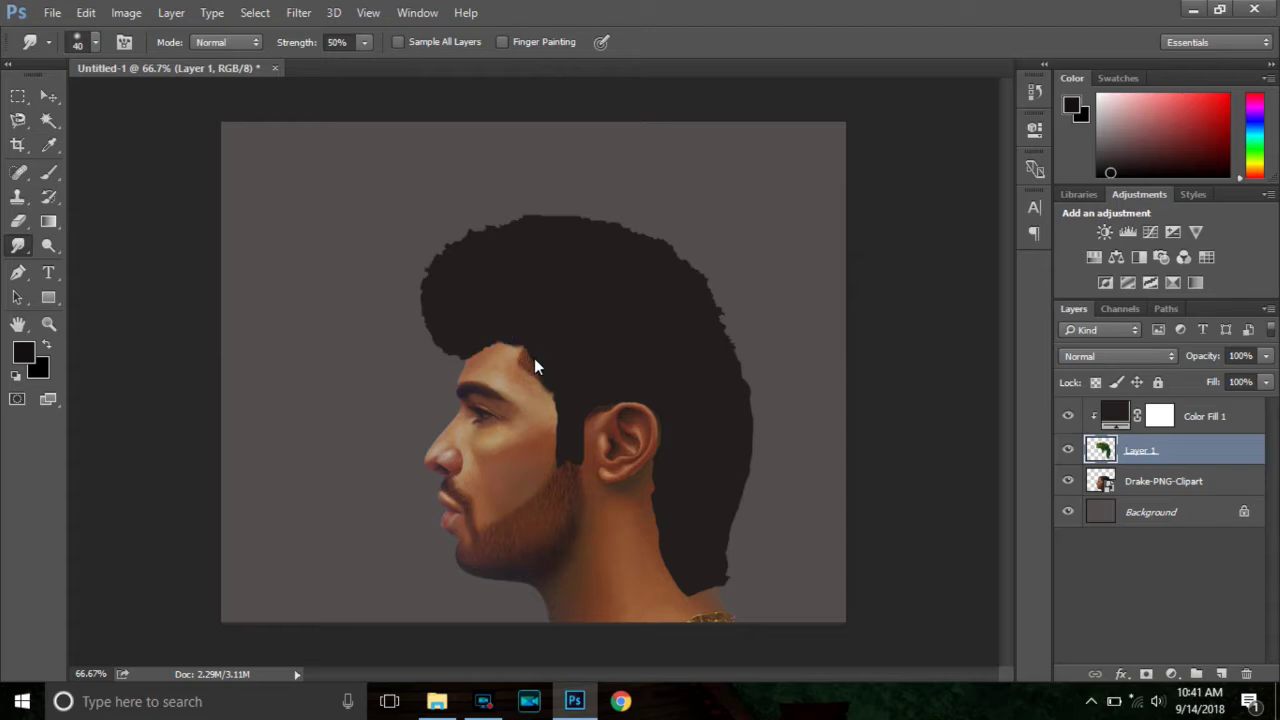
mouse_move(468, 337)
left_mouse_down()
mouse_move(542, 355)
mouse_move(531, 370)
left_mouse_up()
left_click(548, 327)
left_click_drag(460, 322, 534, 373)
left_click_drag(516, 330, 532, 367)
Smudge the hair edges around the ear, down to the neck and along the back and top outline
left_click_drag(610, 375, 592, 409)
left_click_drag(622, 362, 568, 470)
left_click_drag(589, 415, 568, 474)
left_click_drag(573, 441, 559, 476)
left_click_drag(723, 518, 718, 577)
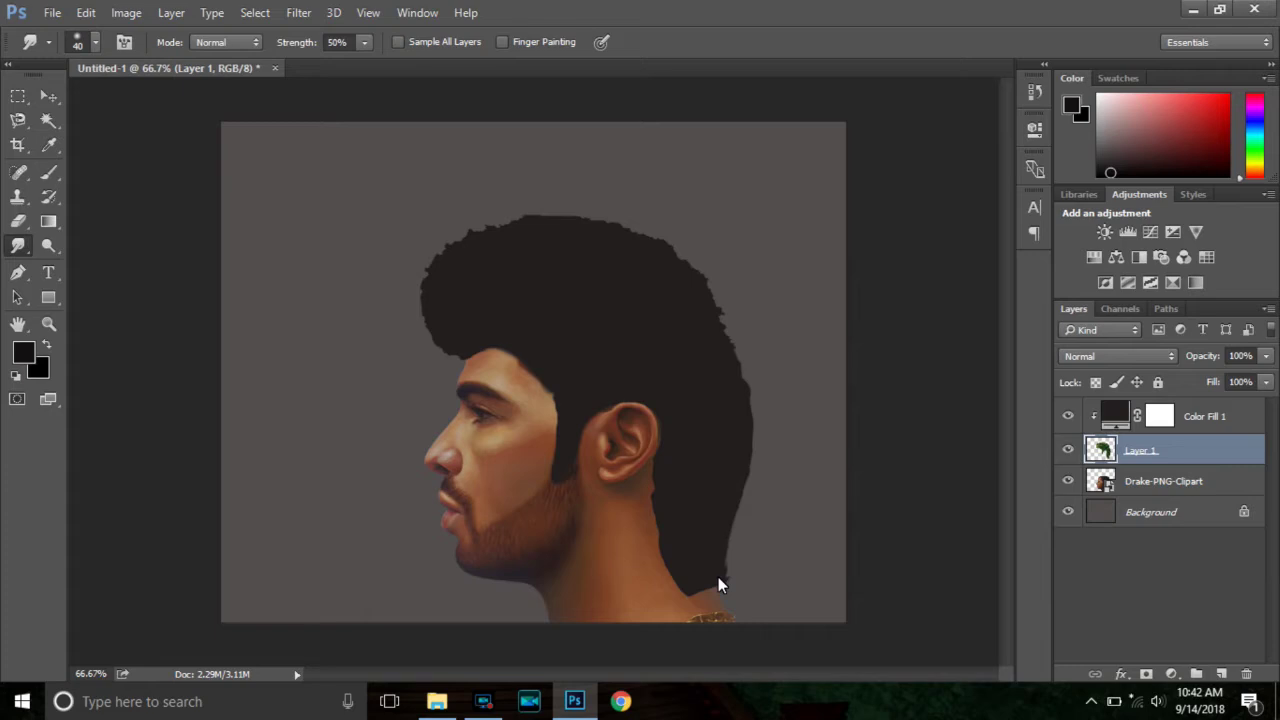
left_click_drag(660, 478, 667, 560)
left_click_drag(737, 362, 741, 378)
left_click_drag(440, 288, 440, 305)
left_click_drag(614, 258, 617, 230)
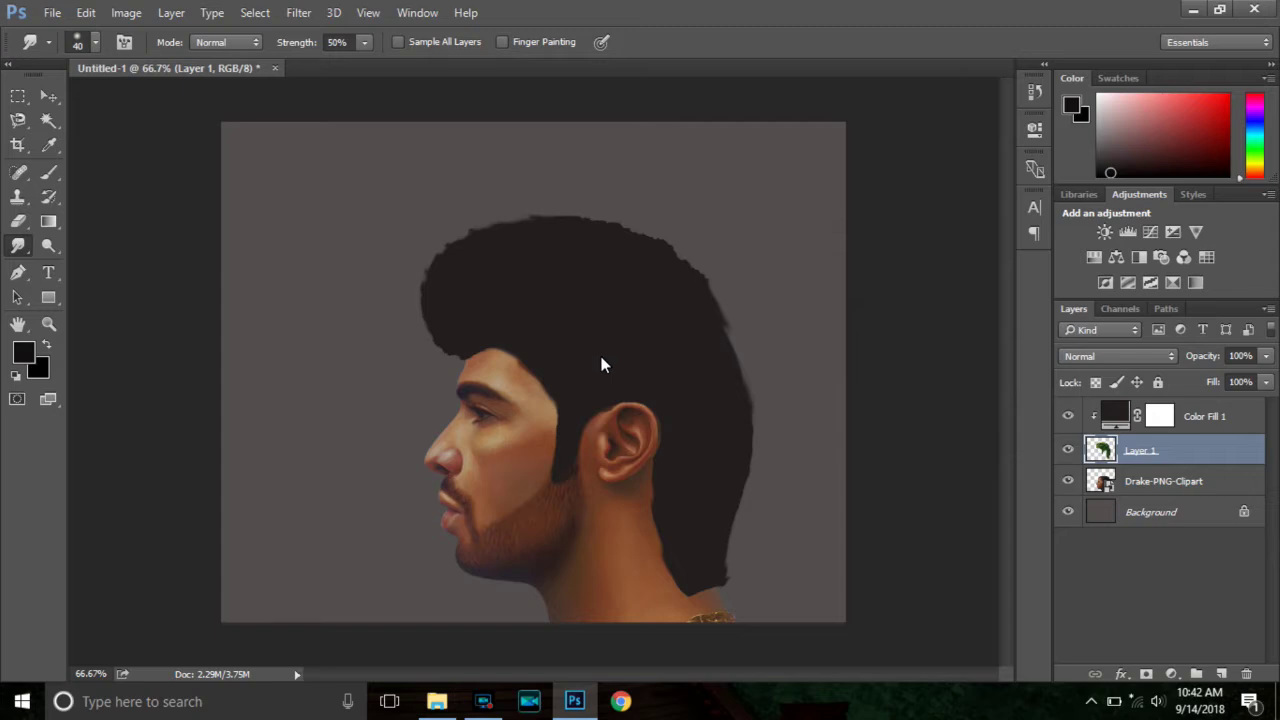
left_click(48, 95)
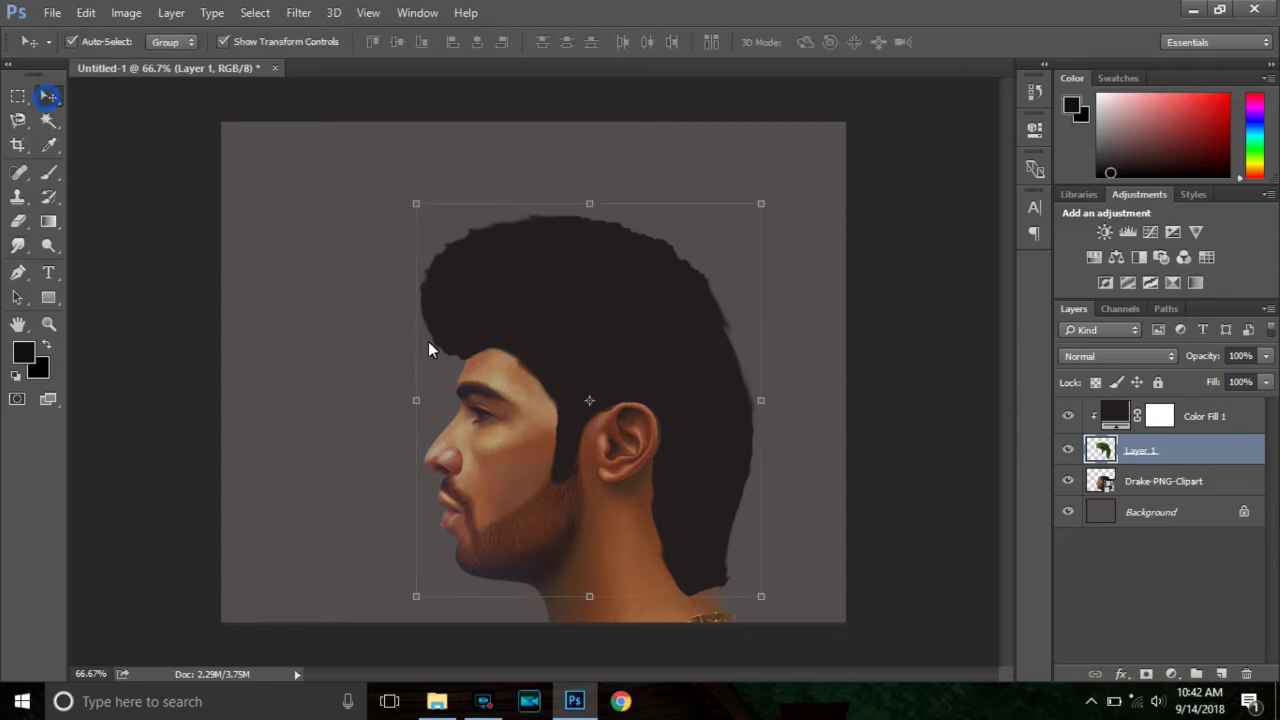
Drag the heat flame picture from File Explorer onto the Photoshop canvas as a new layer
left_click(436, 701)
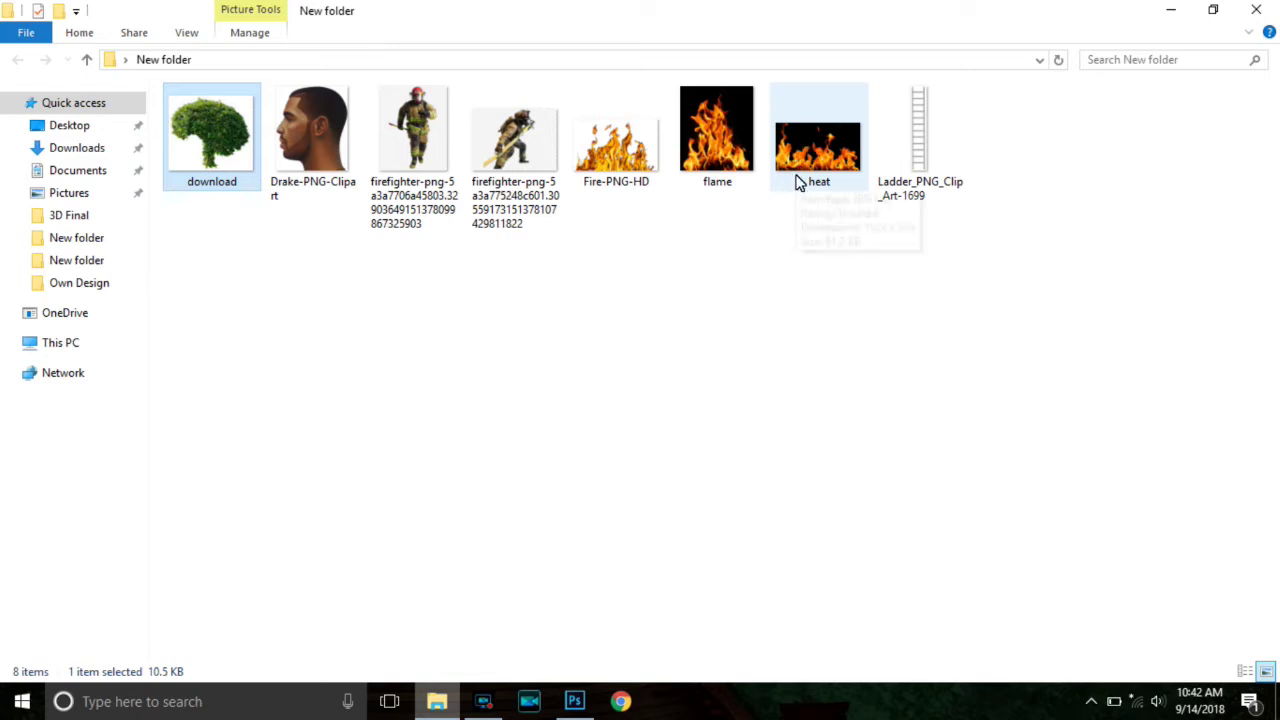
left_click(838, 178)
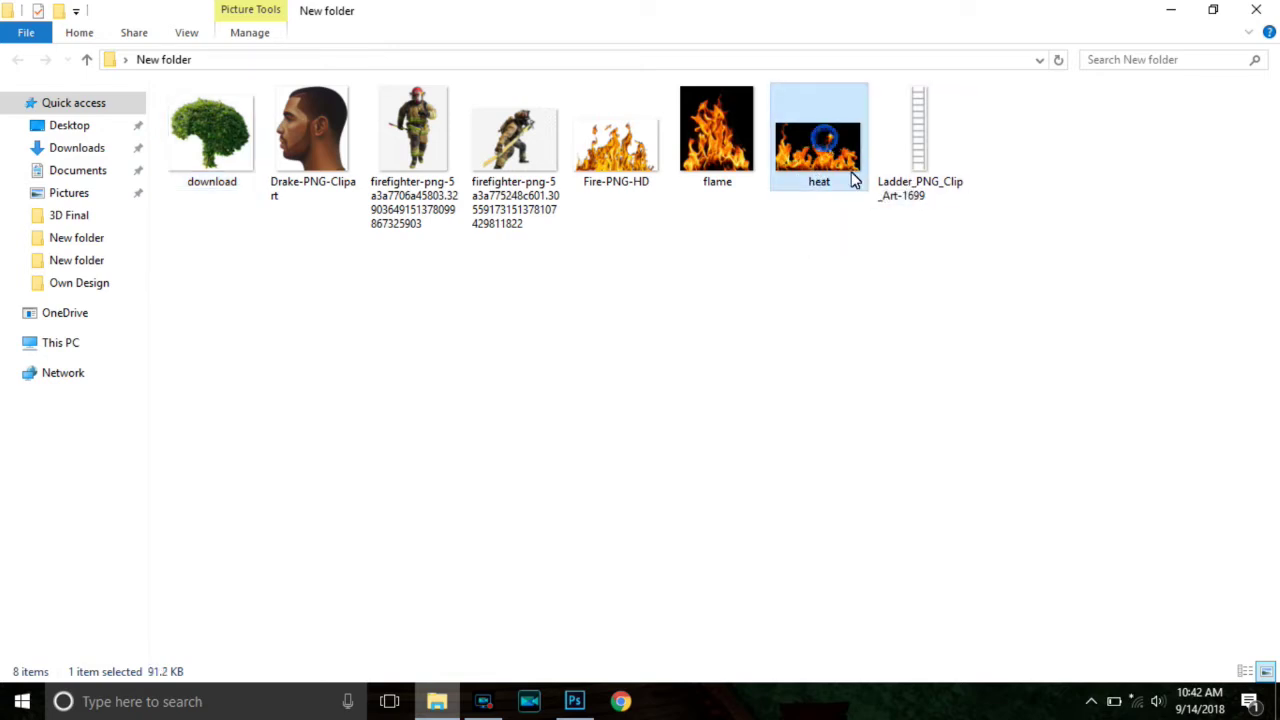
left_click_drag(810, 152, 570, 662)
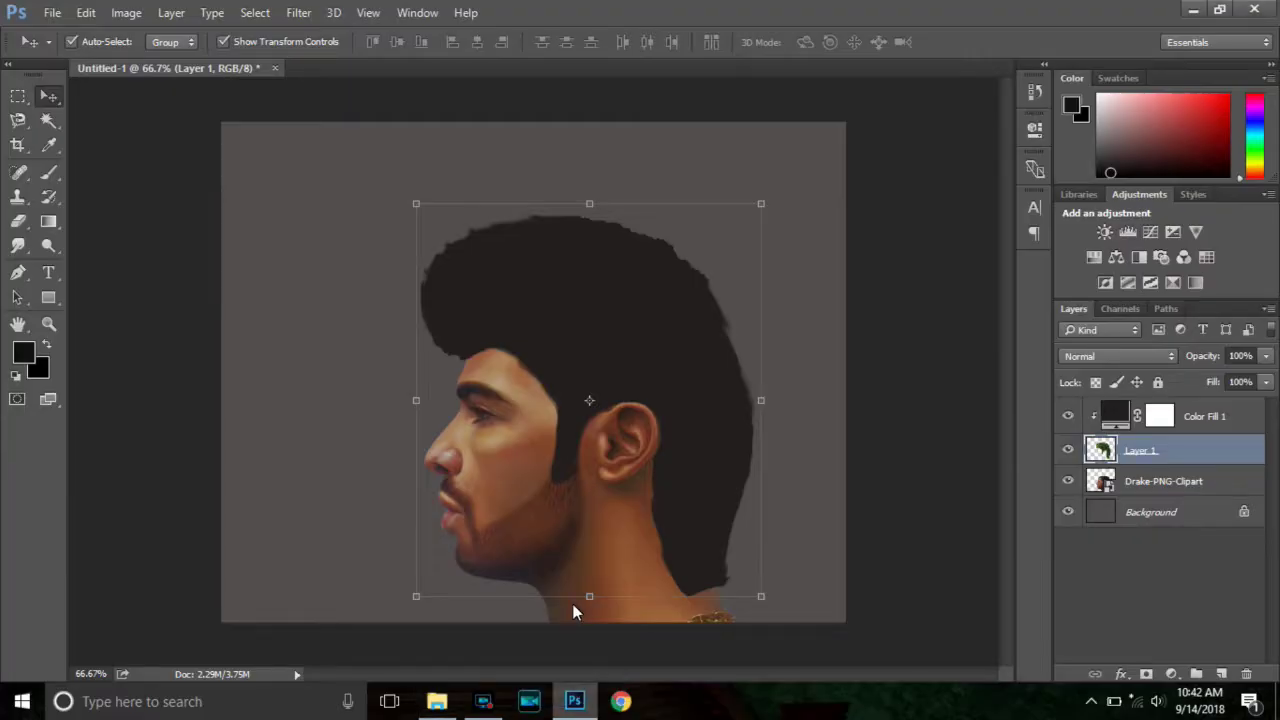
mouse_move(570, 662)
left_mouse_down()
mouse_move(510, 243)
mouse_move(513, 272)
left_mouse_up()
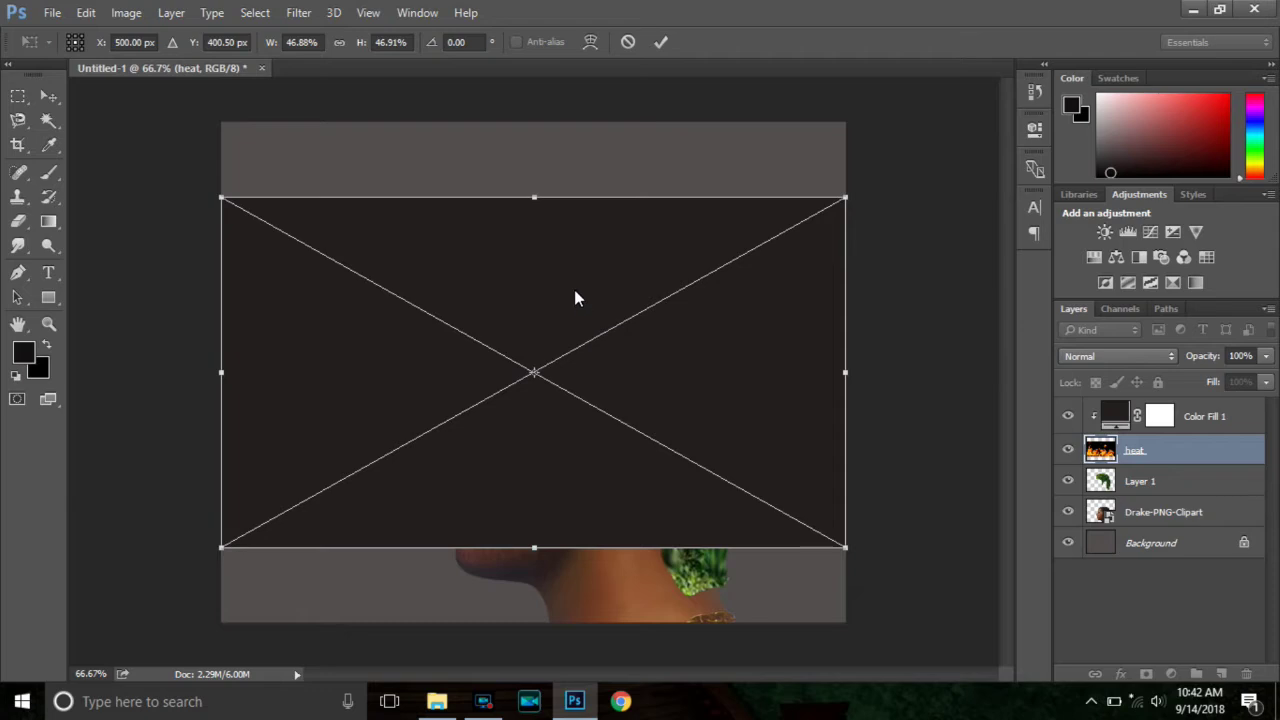
Commit the placed heat image and move Color Fill 1 below the heat layer
left_click(1206, 414)
left_click(663, 45)
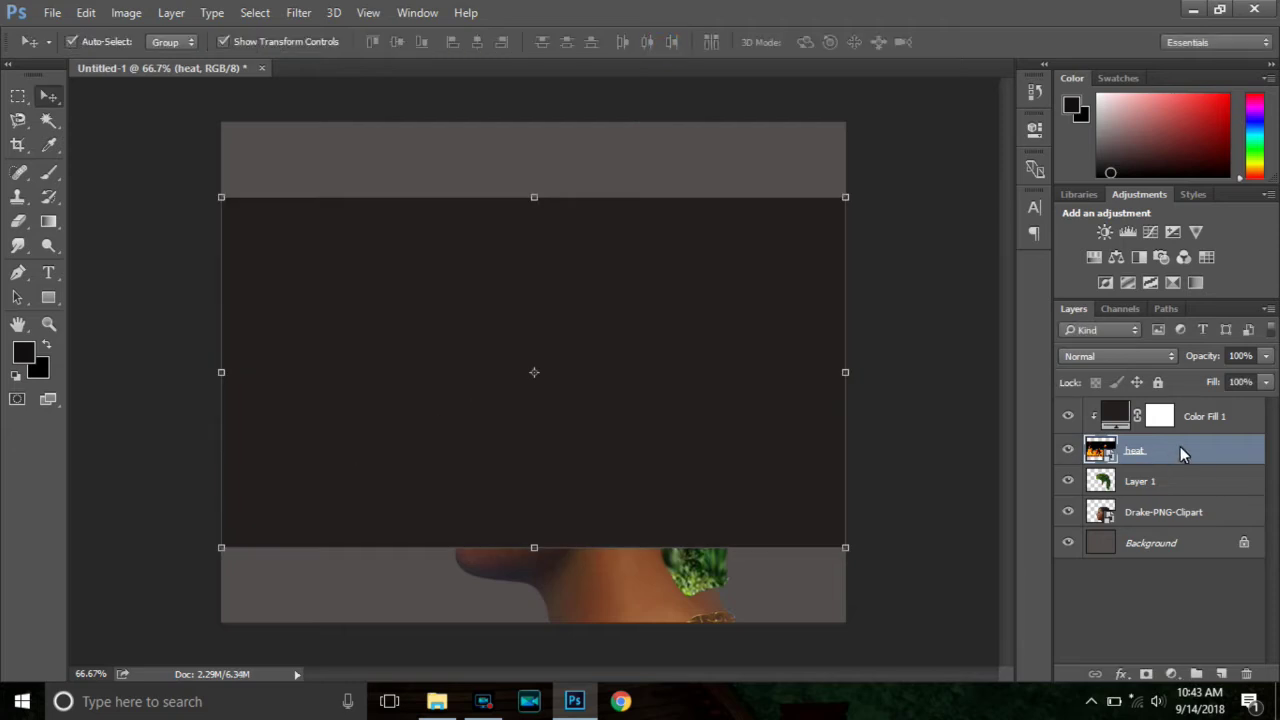
left_click_drag(1206, 418, 1198, 457)
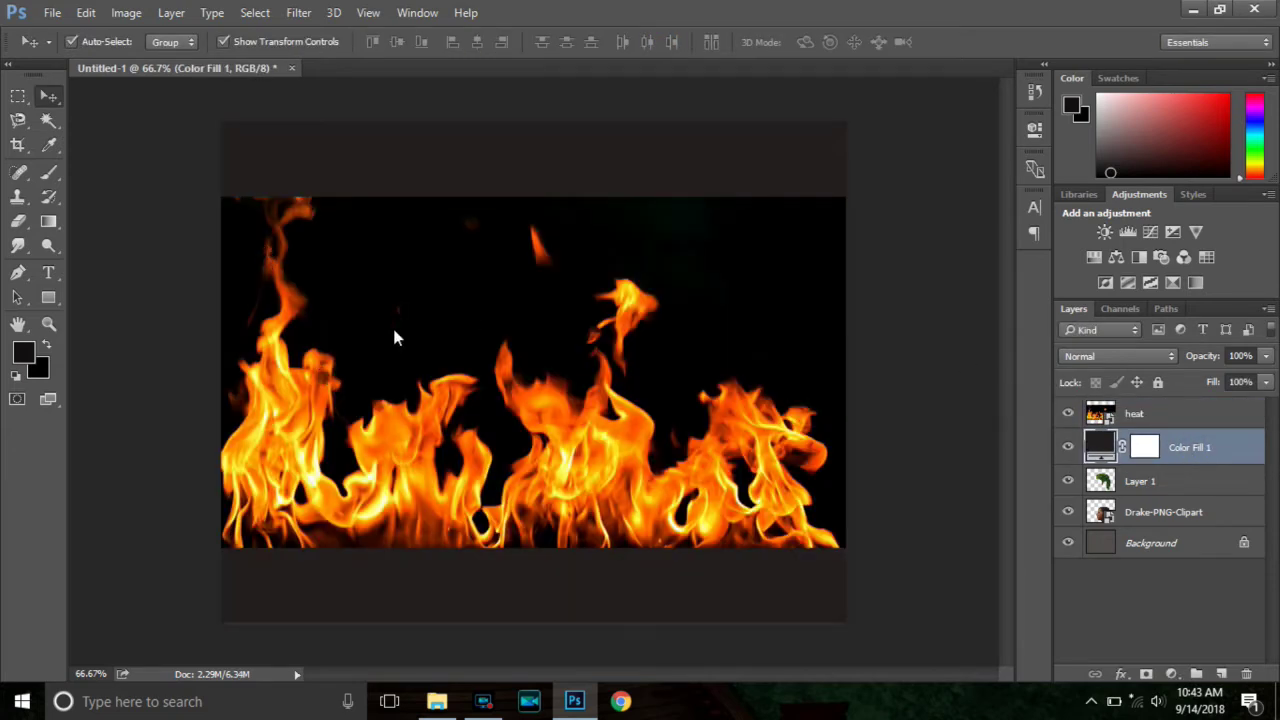
Scale the fire image down to about 32.8% × 28% and position it above the head
left_click(419, 316)
left_click_drag(419, 316, 432, 248)
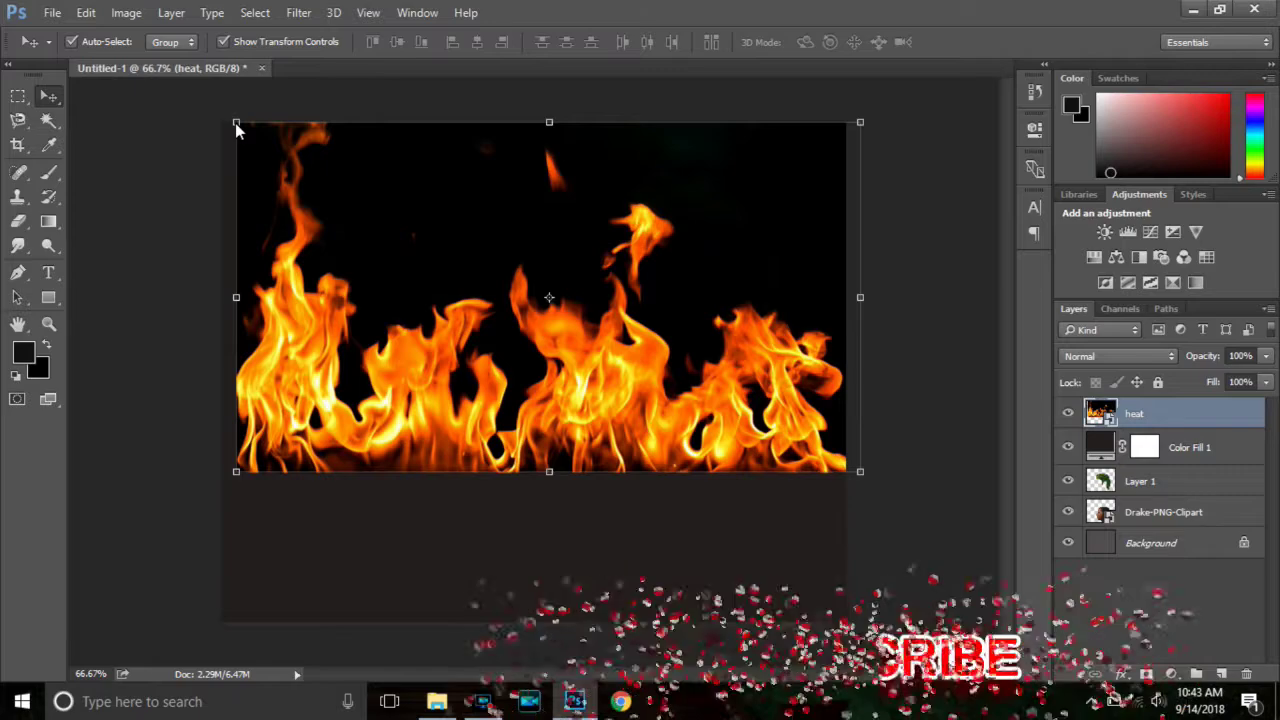
left_click_drag(236, 124, 425, 266)
left_click_drag(506, 368, 432, 238)
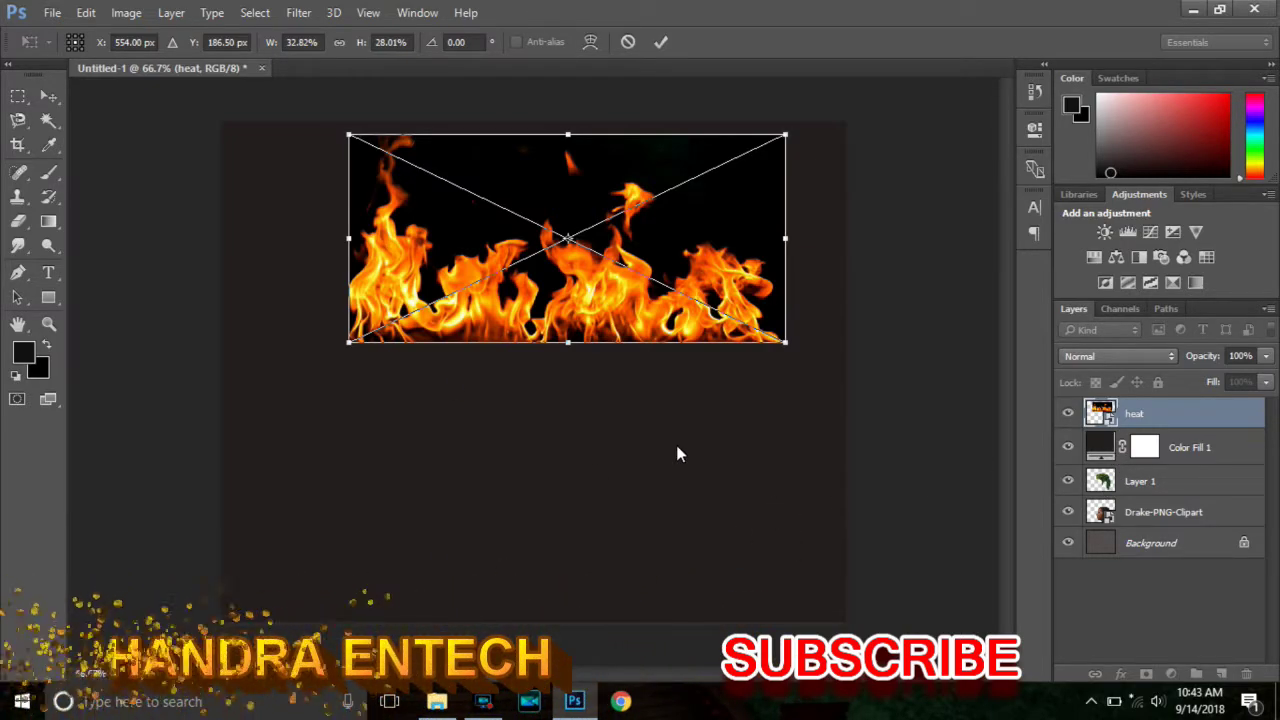
left_click(660, 44)
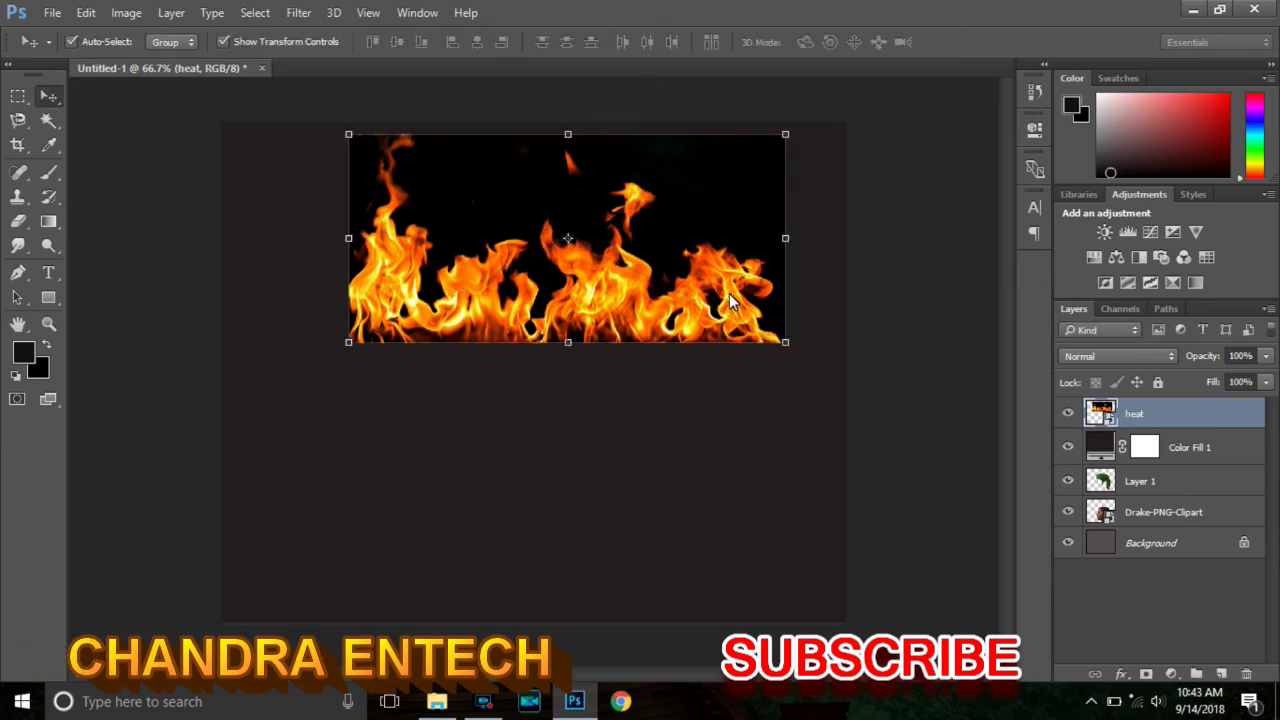
Clip Color Fill 1 to Layer 1
left_click(1148, 484)
left_click(1215, 452)
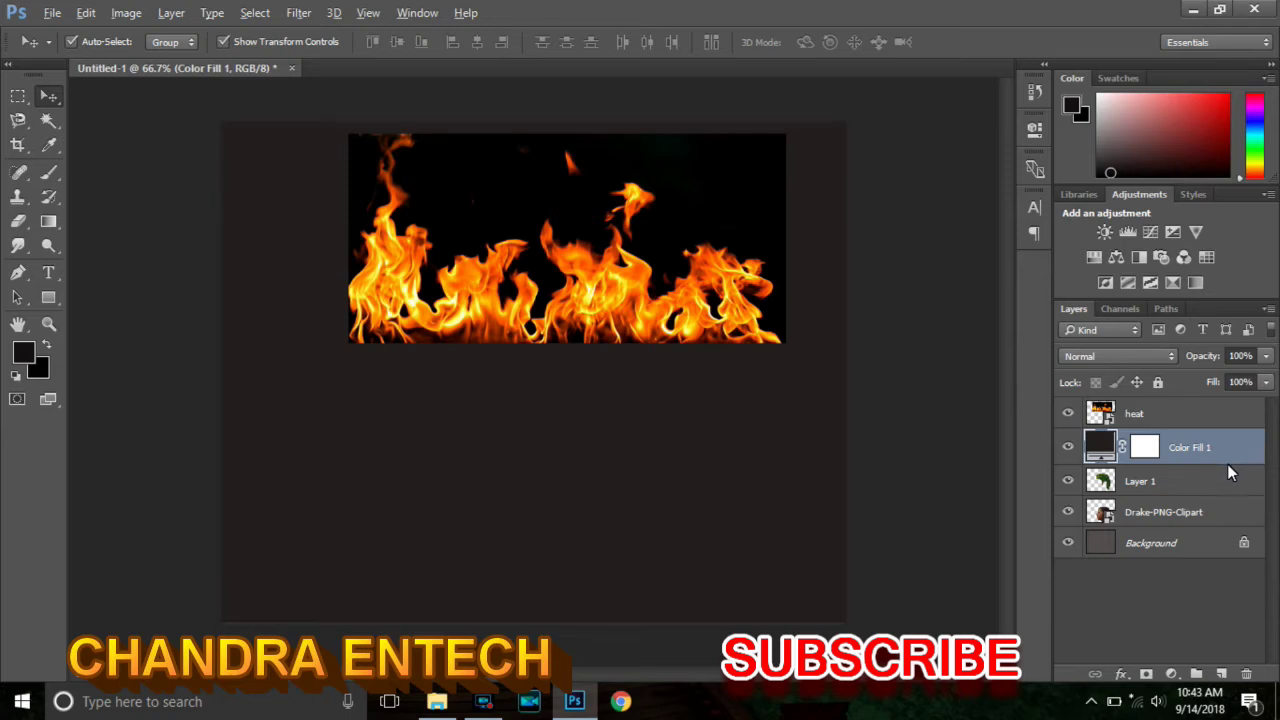
left_click(1227, 464, "alt")
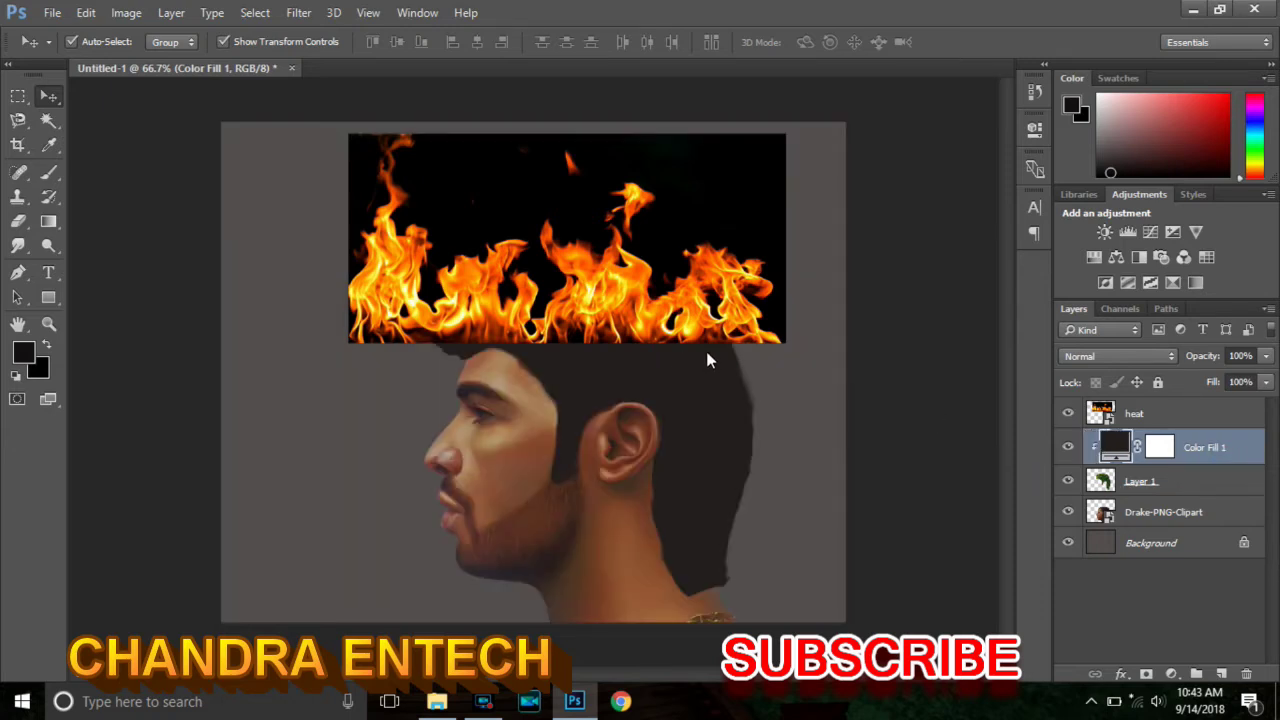
Narrow the heat flames from both sides to about 23% × 28%, spanning just the head
left_click(474, 214)
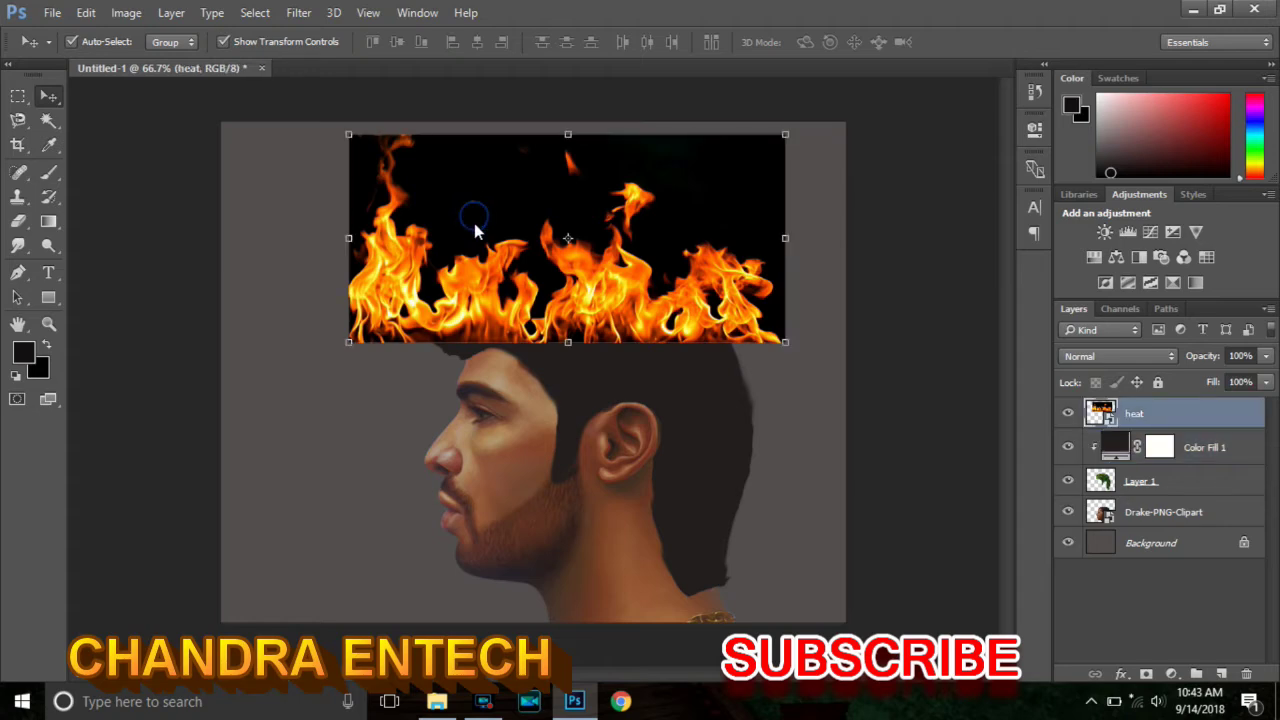
left_click_drag(349, 243, 426, 250)
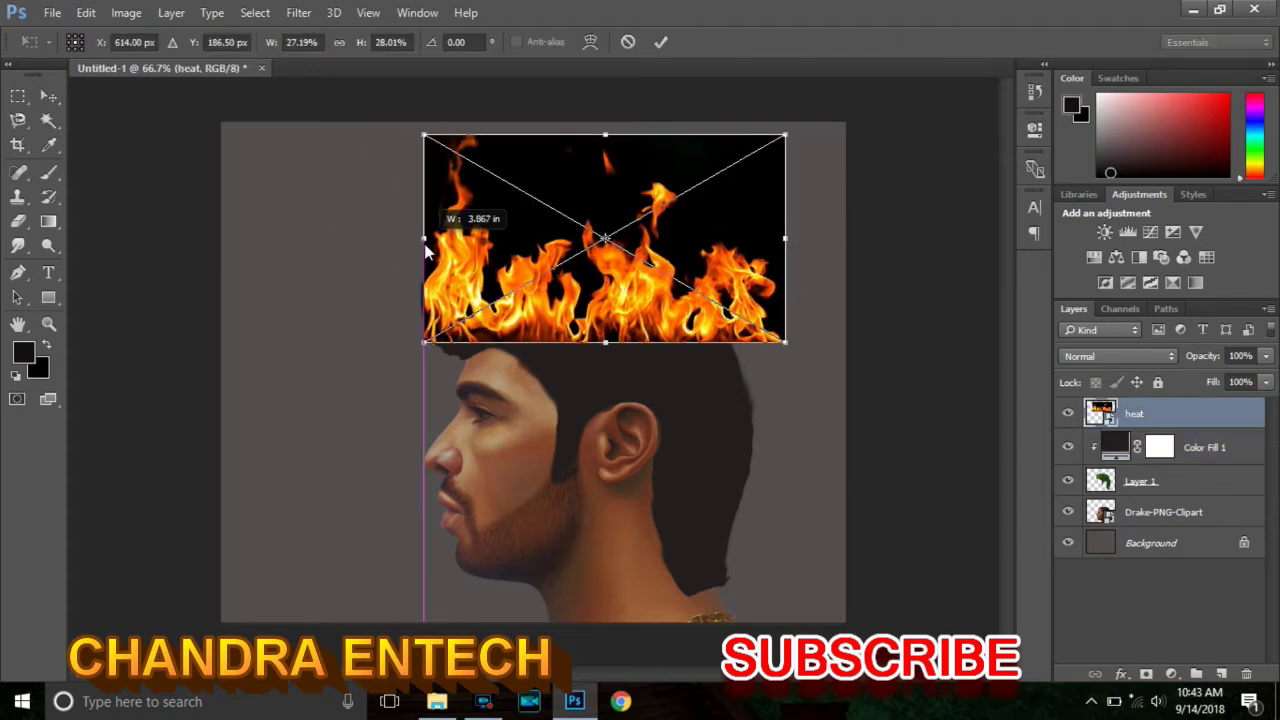
left_click_drag(785, 240, 728, 245)
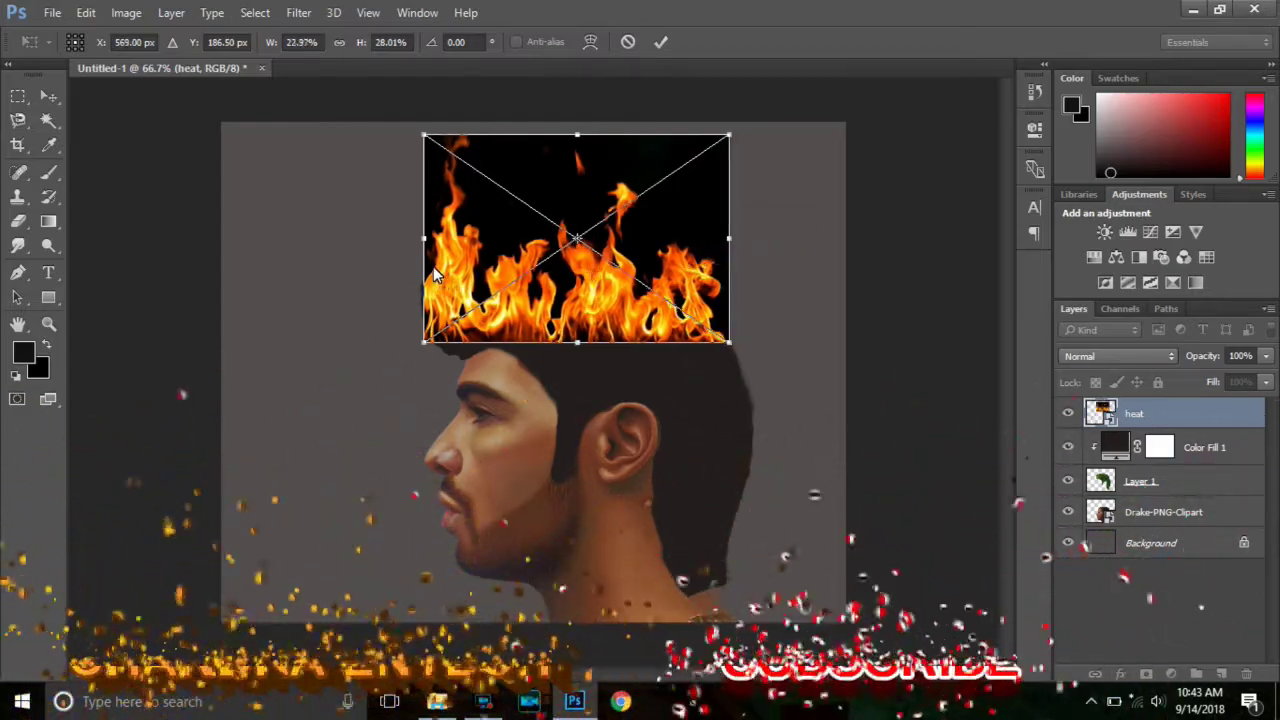
left_click(664, 42)
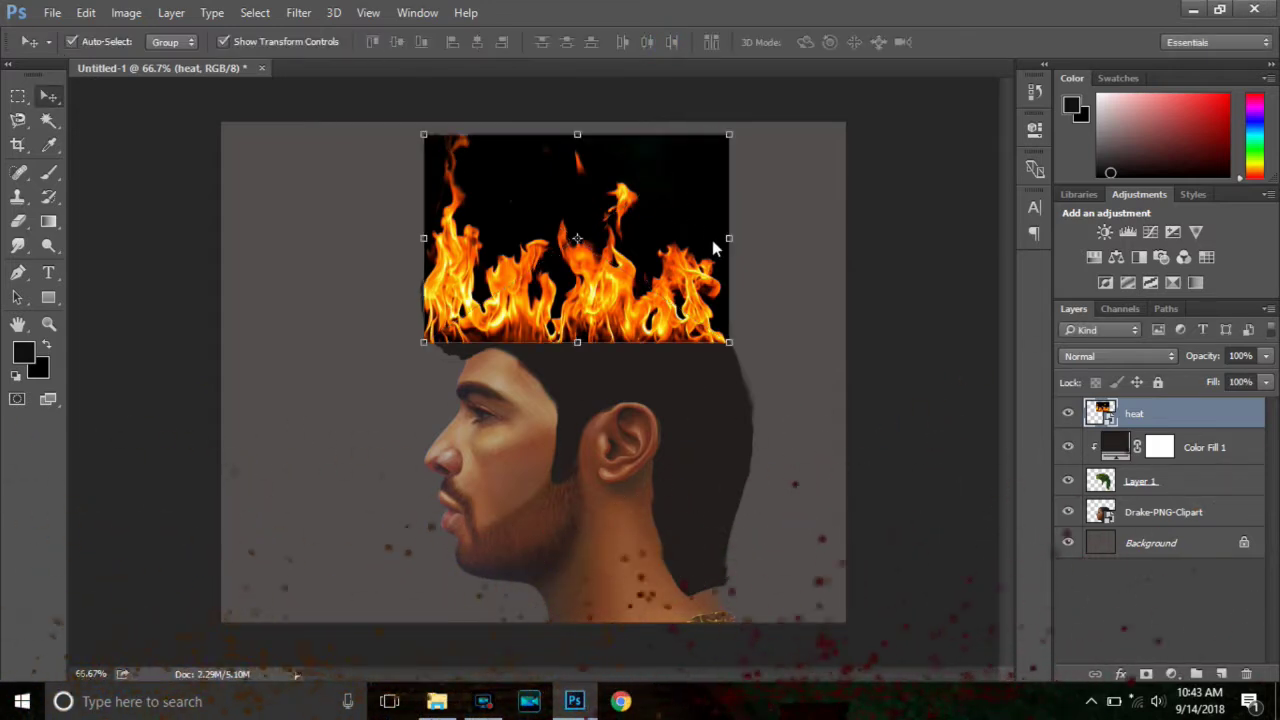
left_click(48, 120)
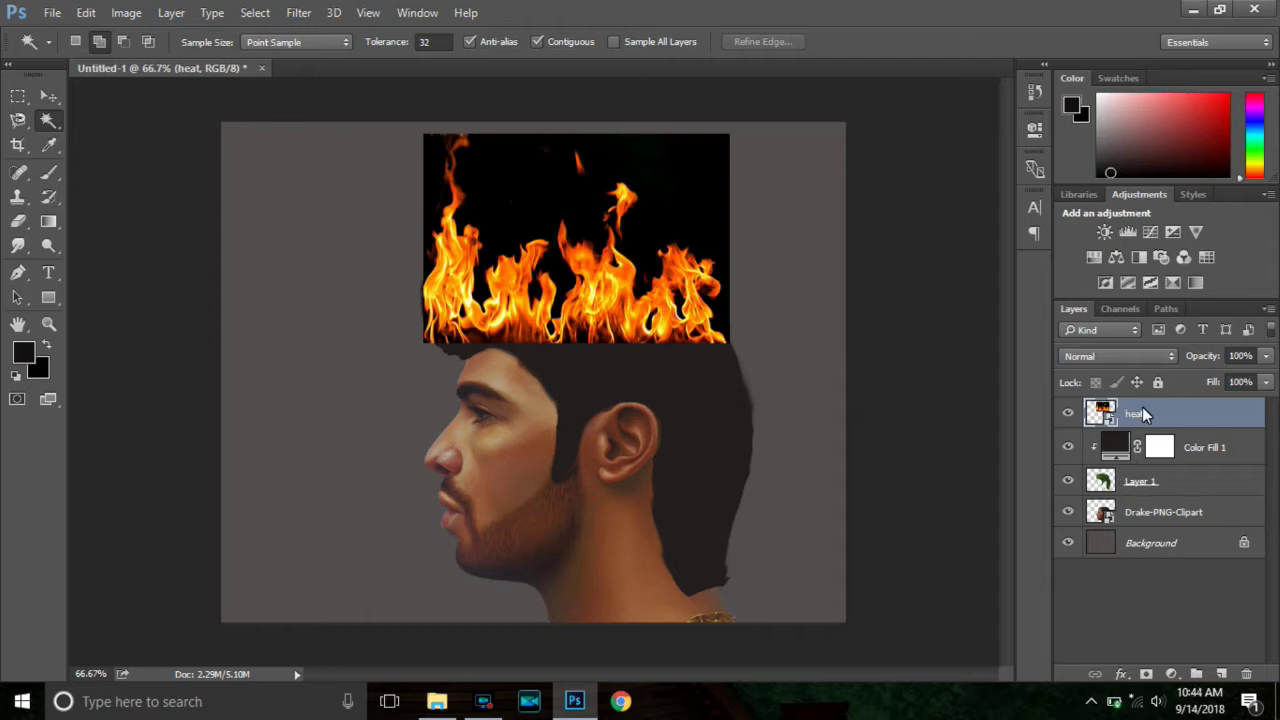
right_click(1135, 409)
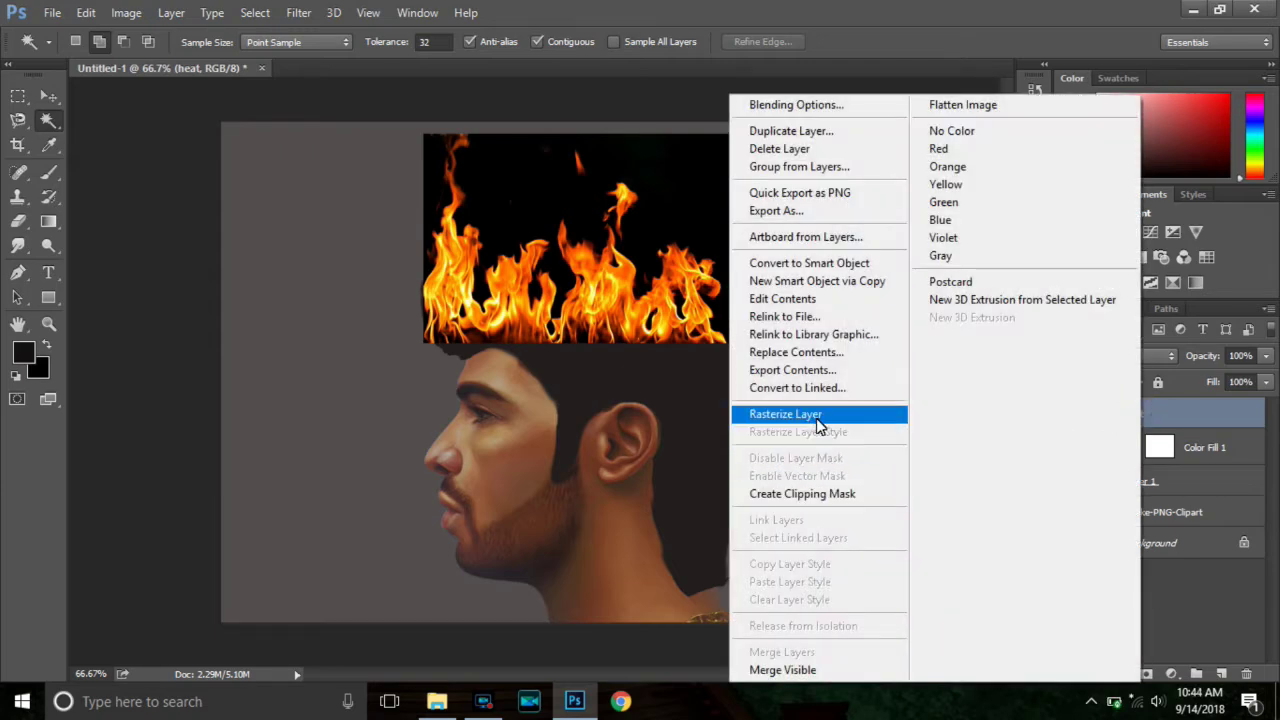
Rasterize the heat layer and Magic Wand-select the black background around the flames
left_click(815, 416)
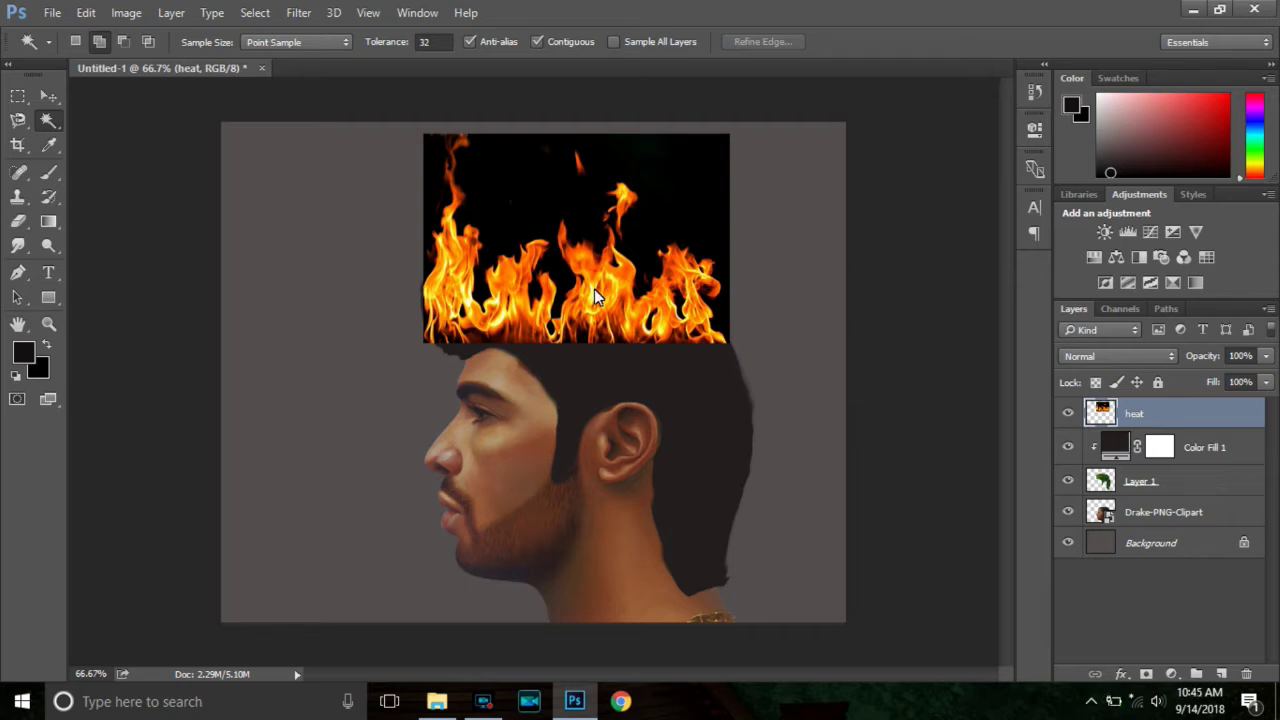
left_click(540, 185)
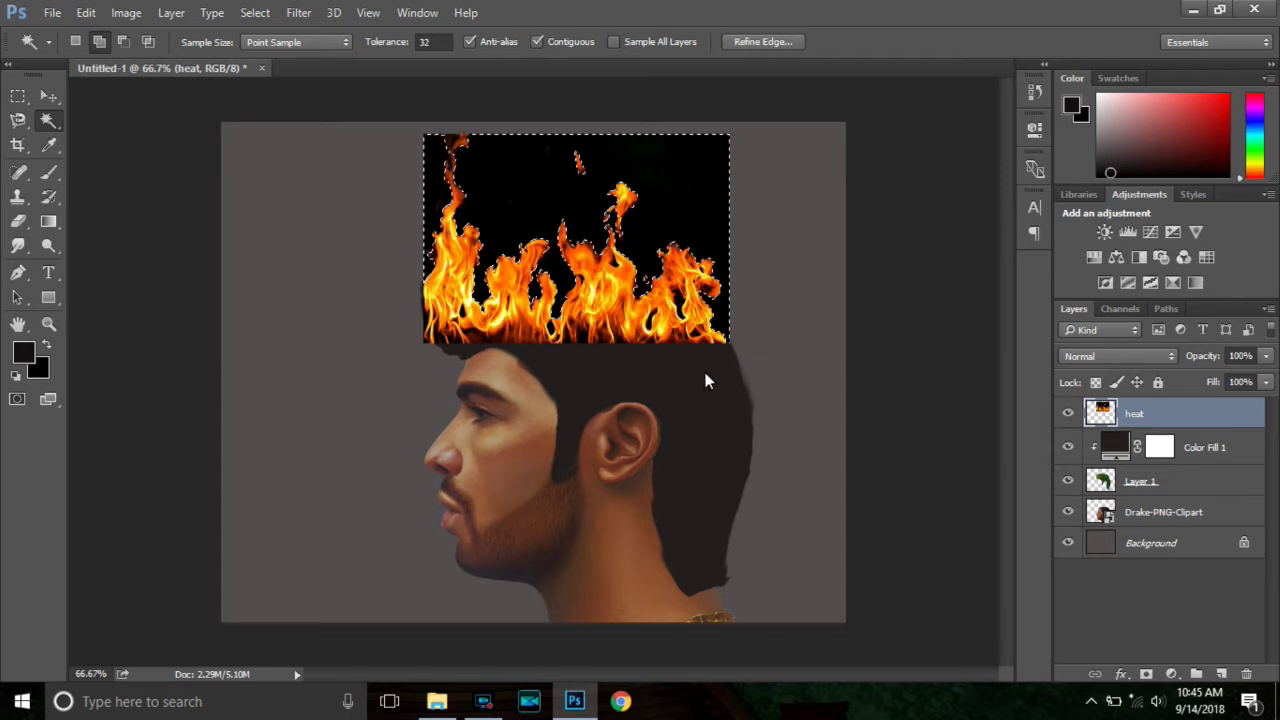
Delete the flames' black background, deselect, and stretch the flames to 143.28% height
key("Delete")
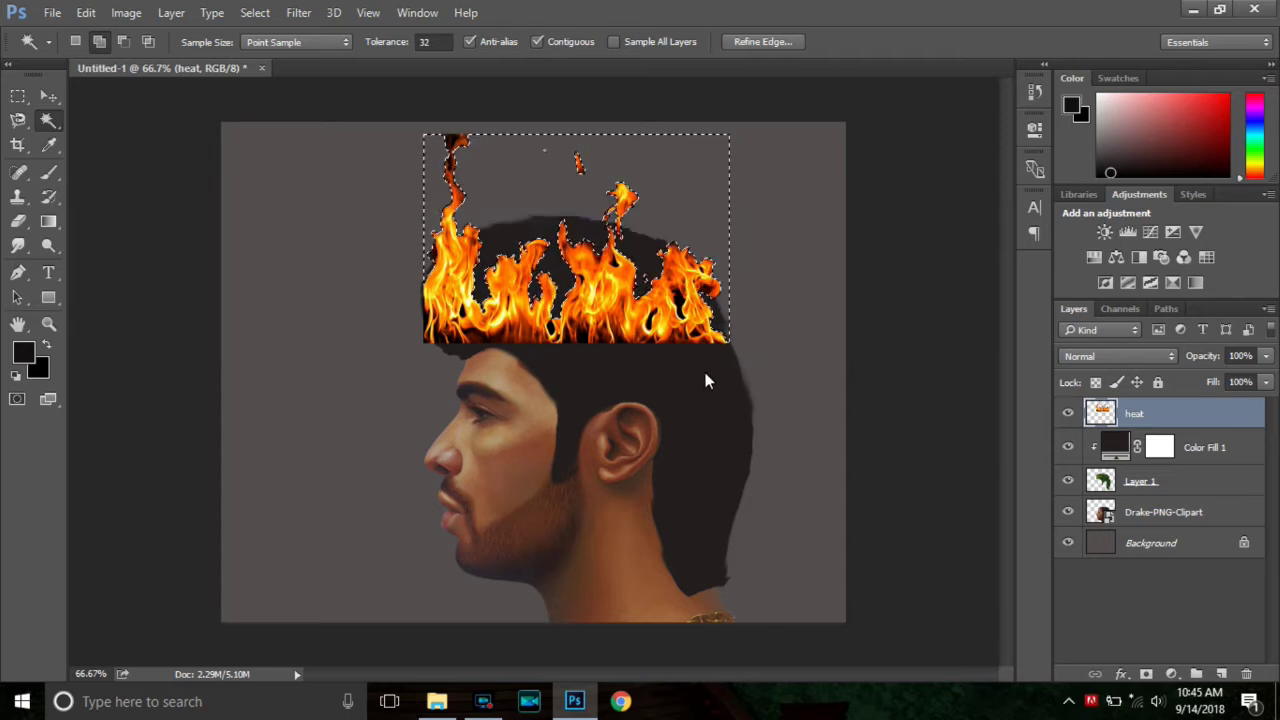
left_click(51, 102)
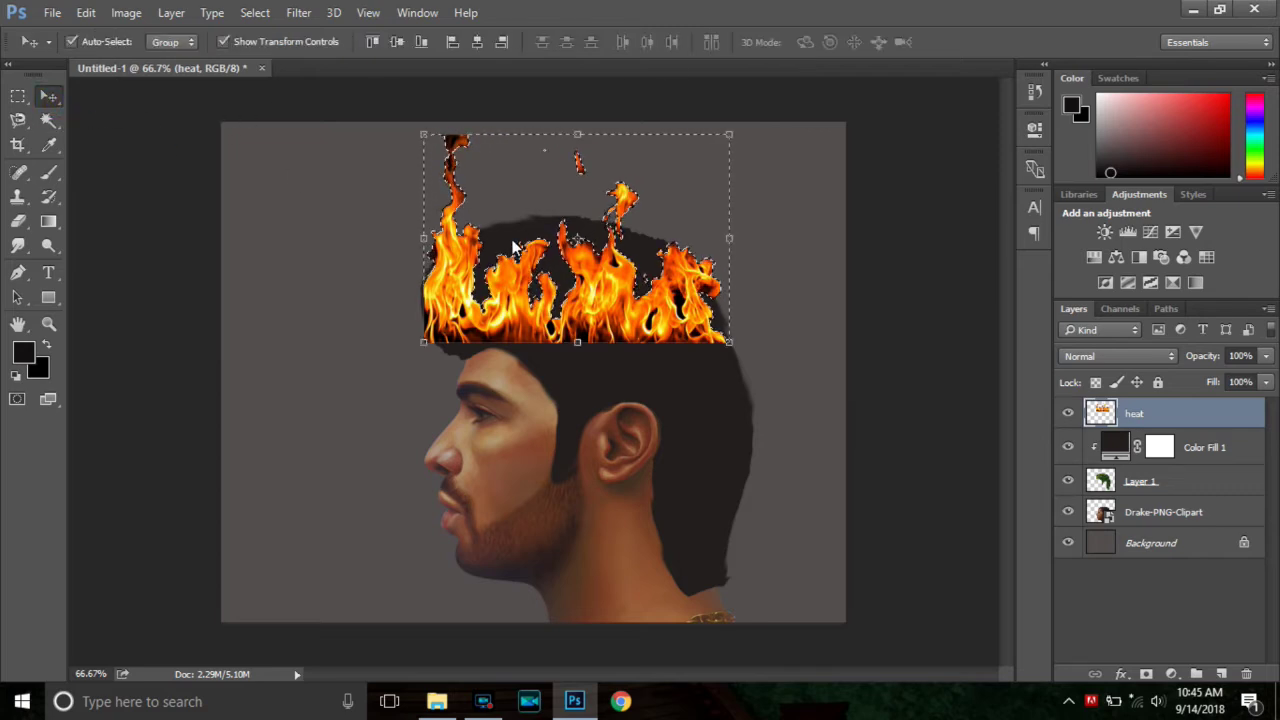
left_click(255, 12)
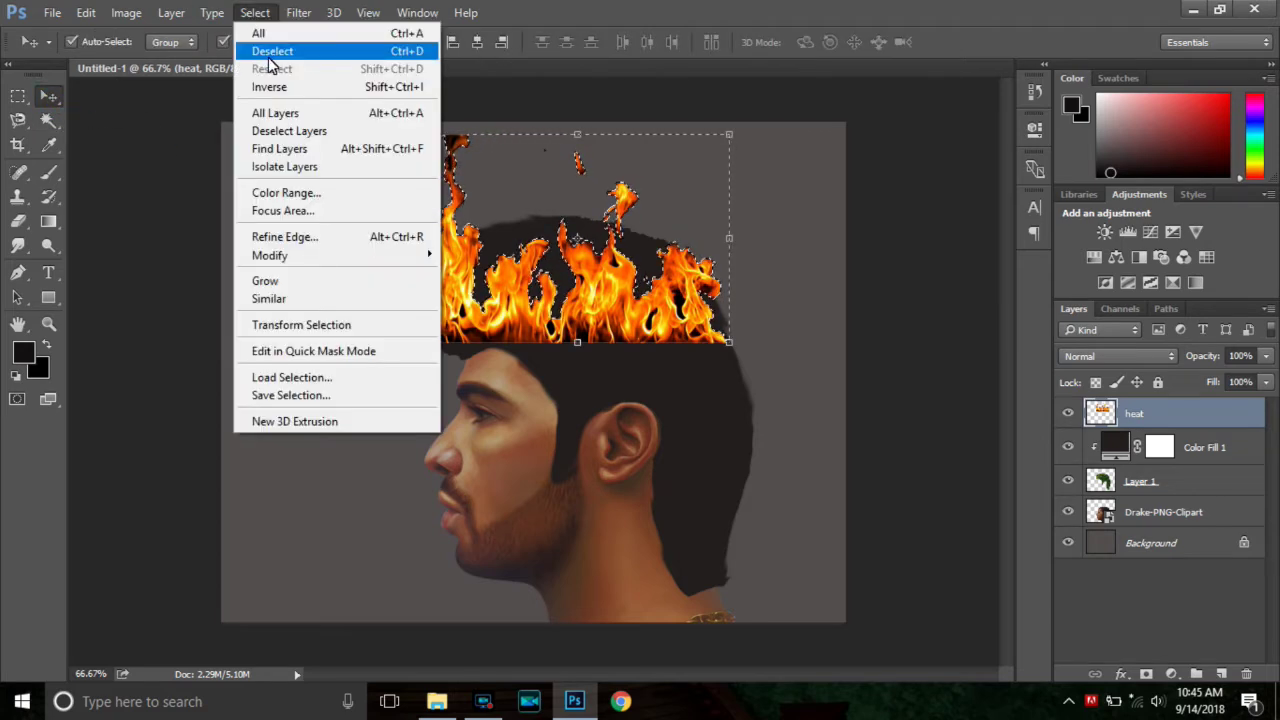
left_click(272, 51)
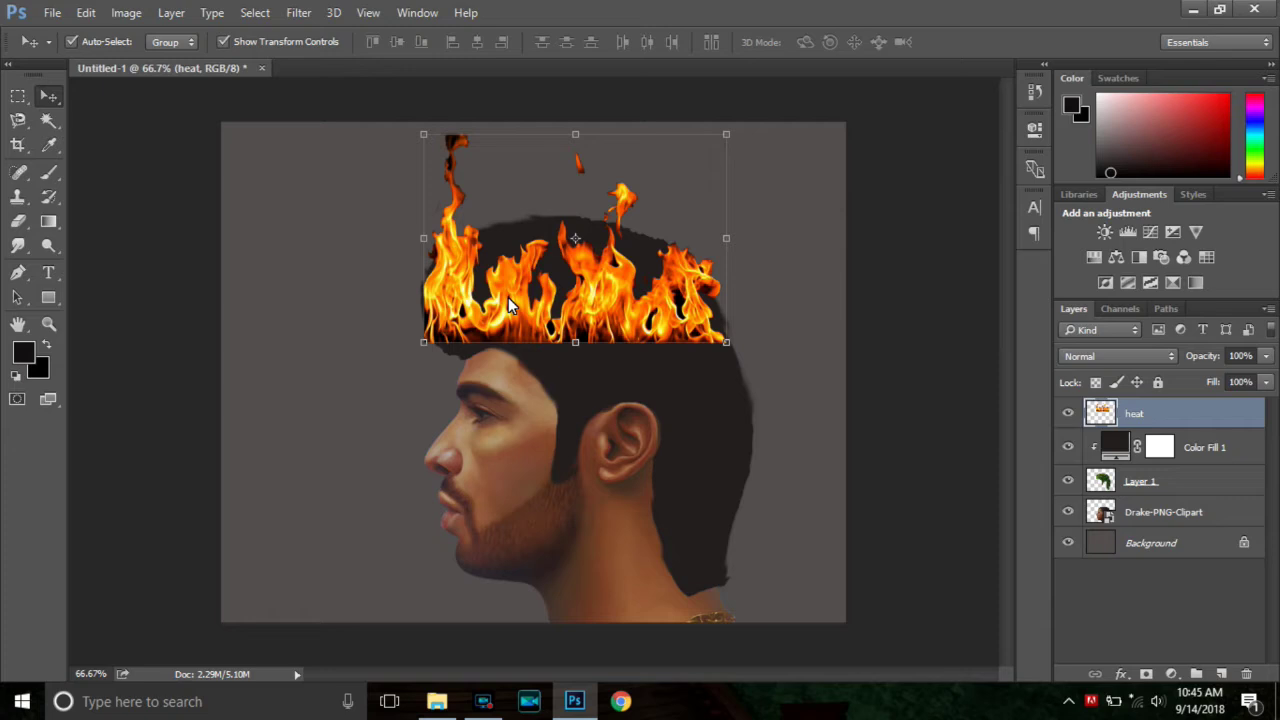
left_click_drag(575, 136, 568, 46)
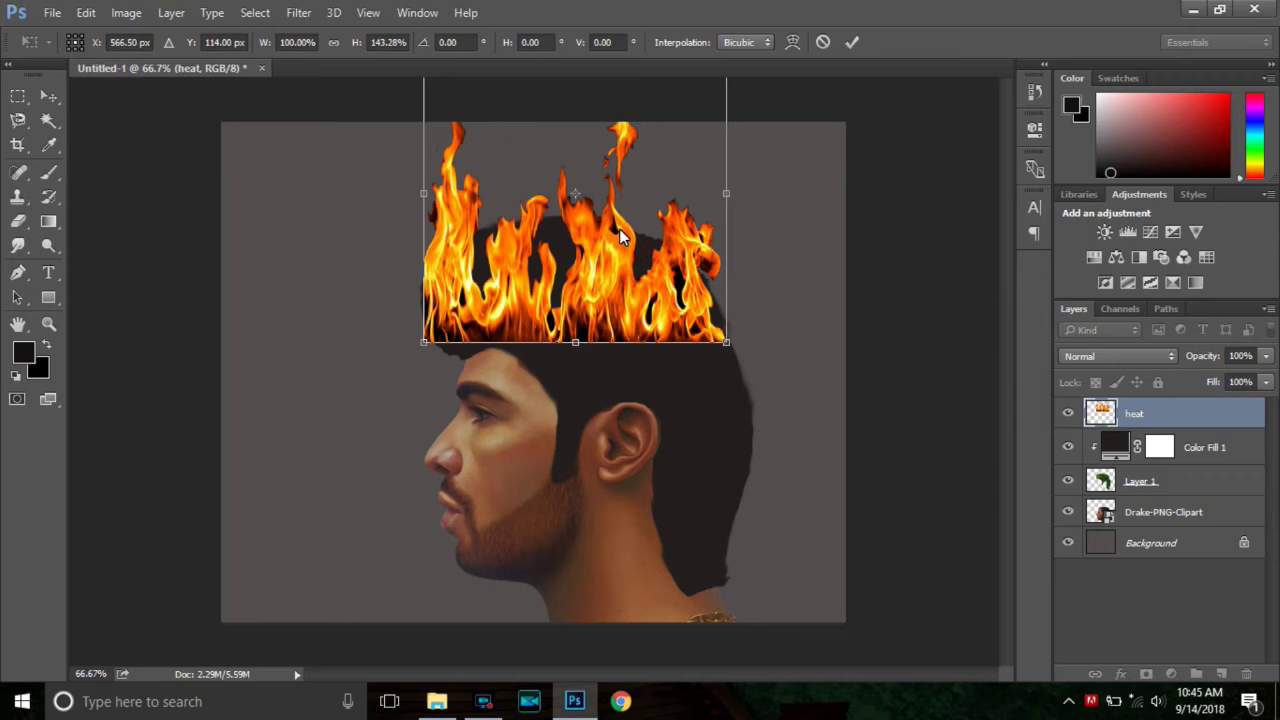
Apply the taller flame transform and set the heat layer's opacity to 49%
left_click(851, 41)
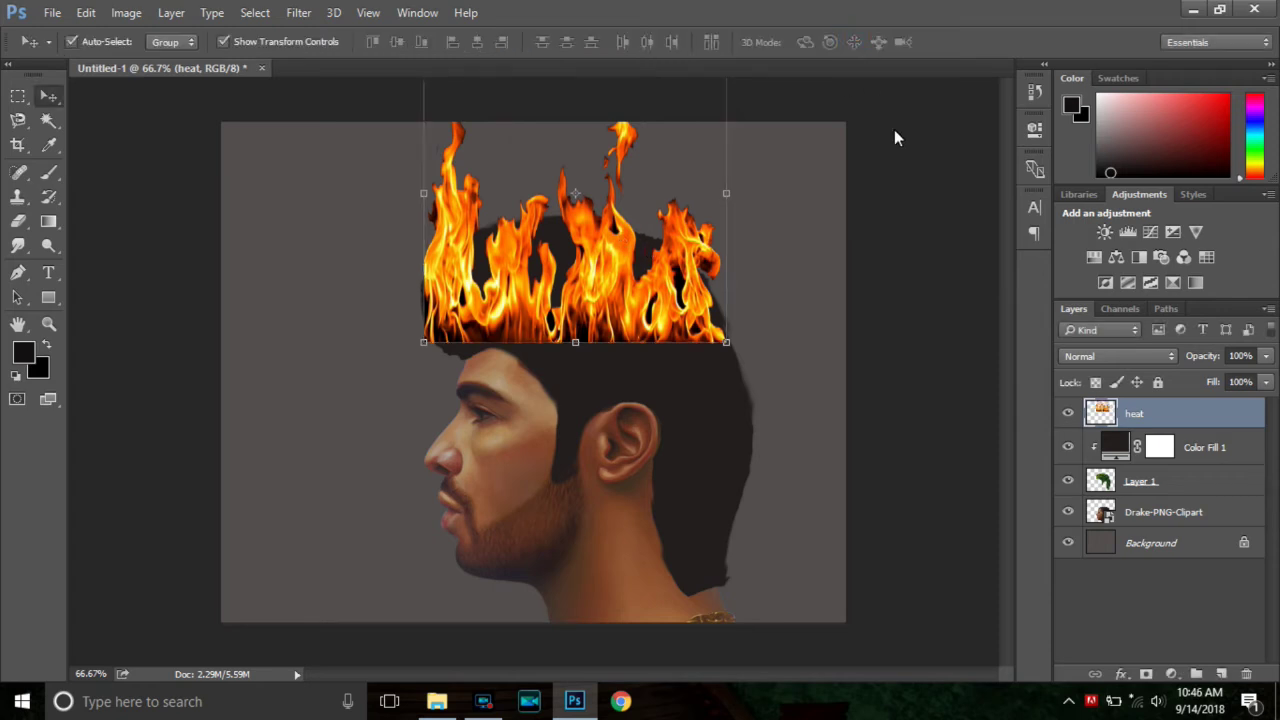
left_click(1266, 356)
left_click_drag(1240, 378, 1209, 378)
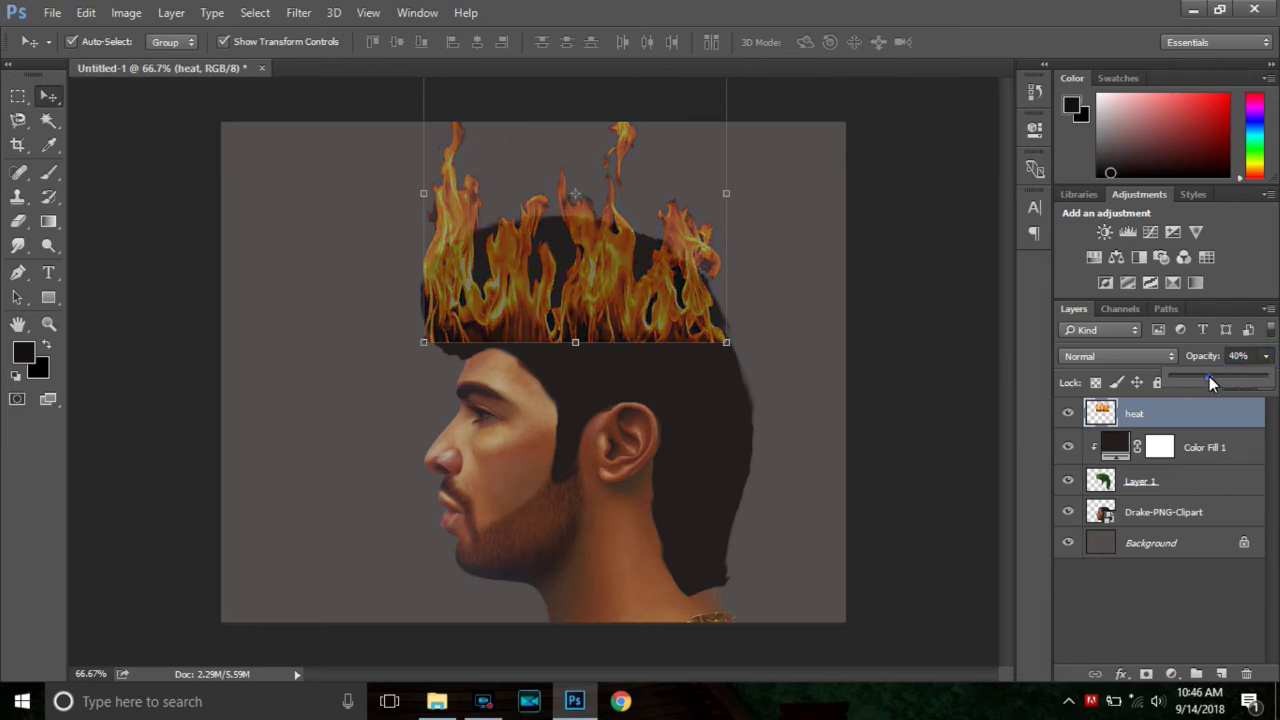
left_click_drag(1213, 378, 1220, 380)
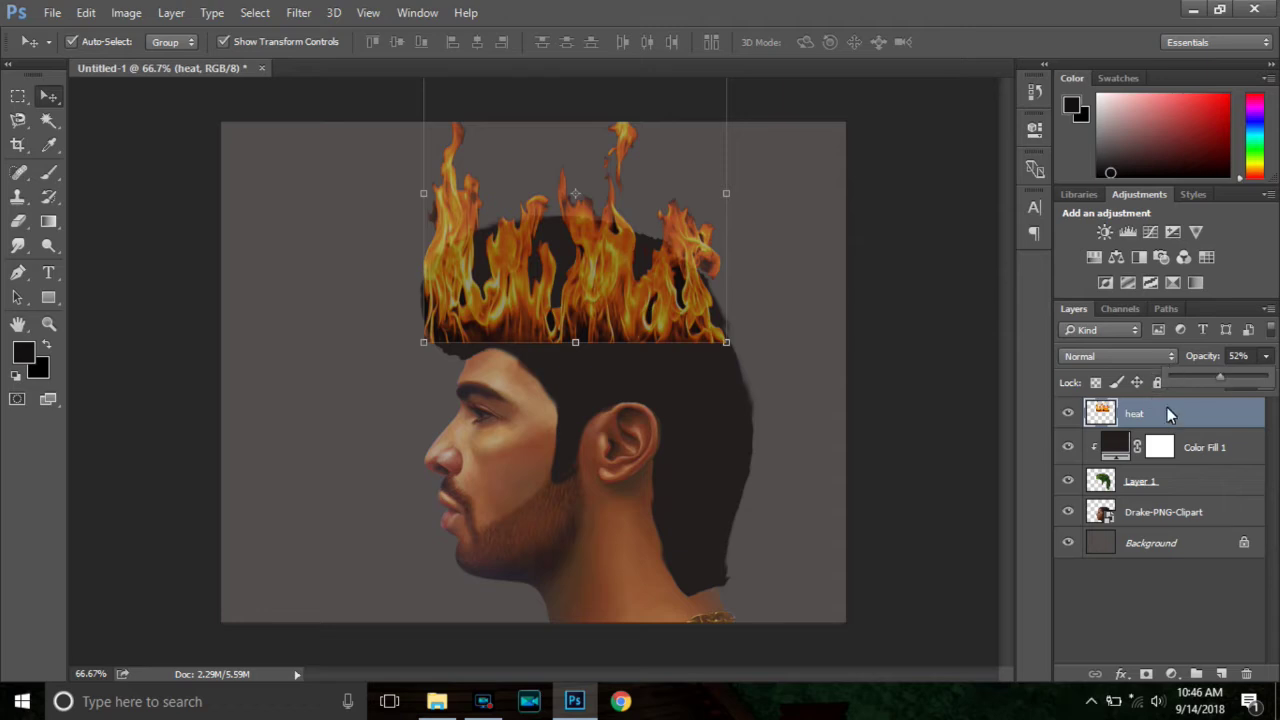
left_click(1218, 380)
left_click(390, 250)
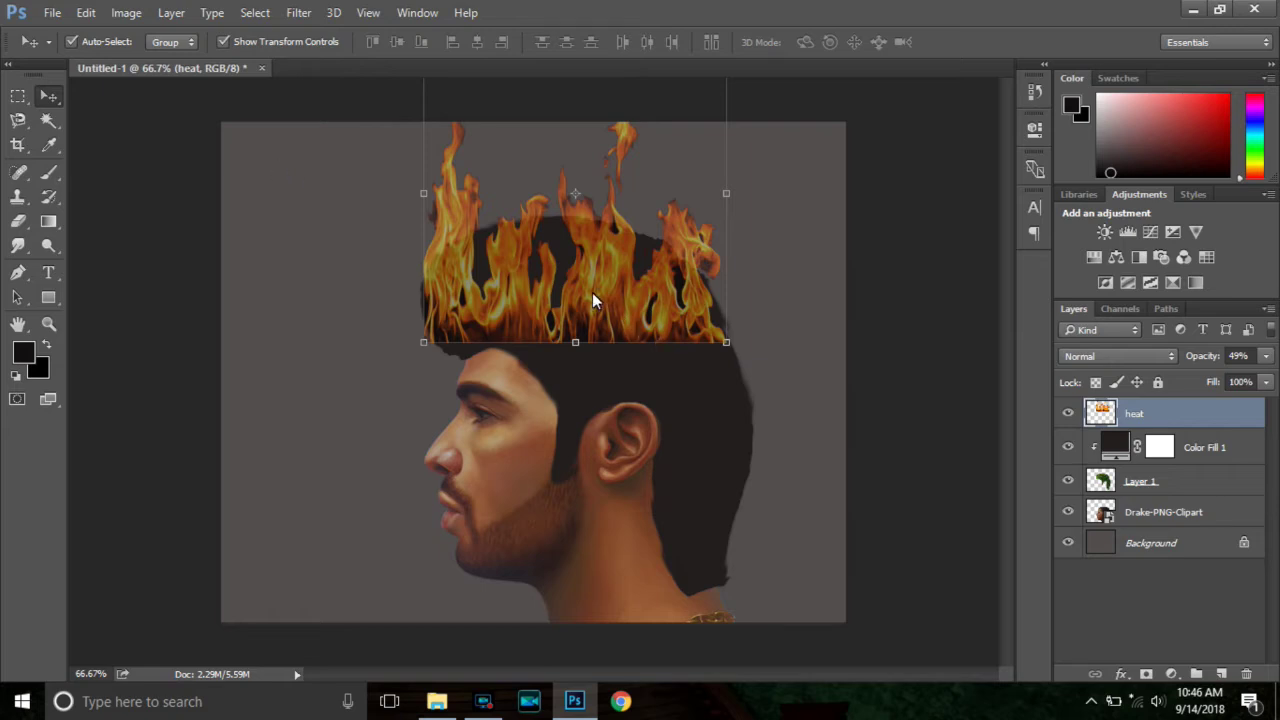
left_click_drag(592, 294, 592, 294)
Duplicate the flames, flip the heat copy horizontally and widen it across the back of the head
key("ctrl+j")
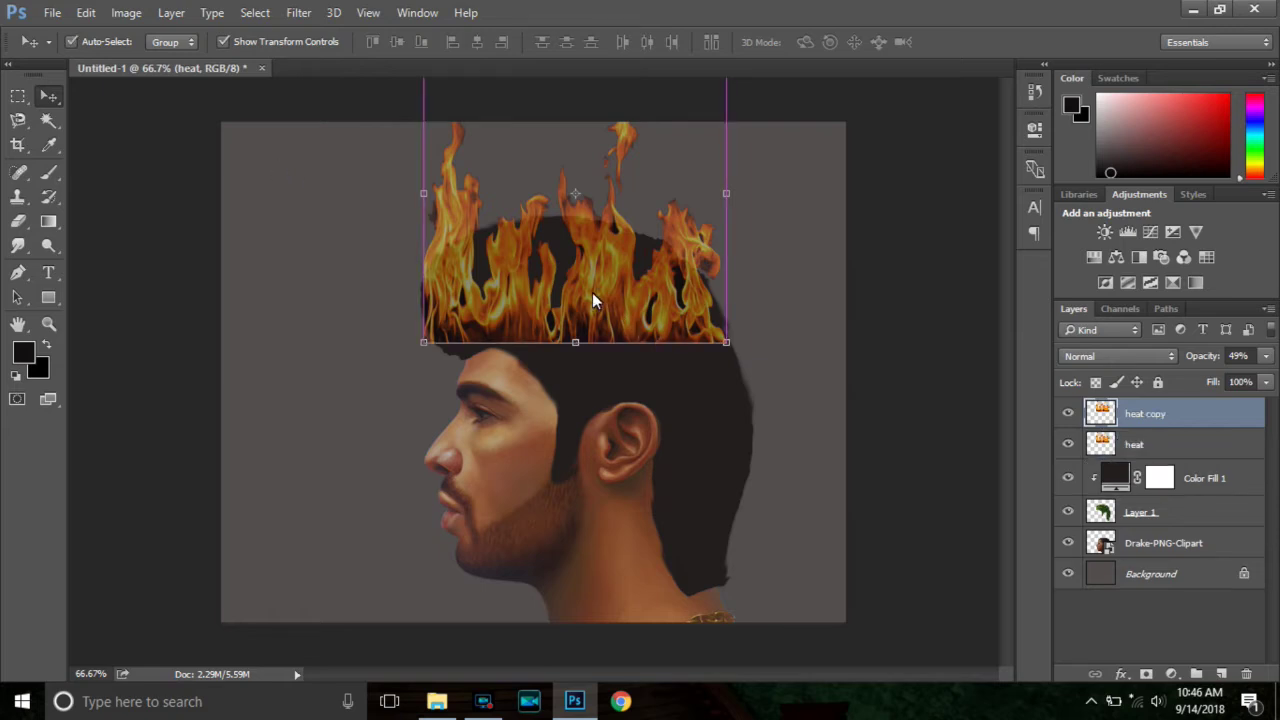
mouse_move(519, 247)
left_mouse_down()
mouse_move(624, 290)
mouse_move(509, 275)
mouse_move(421, 285)
left_mouse_up()
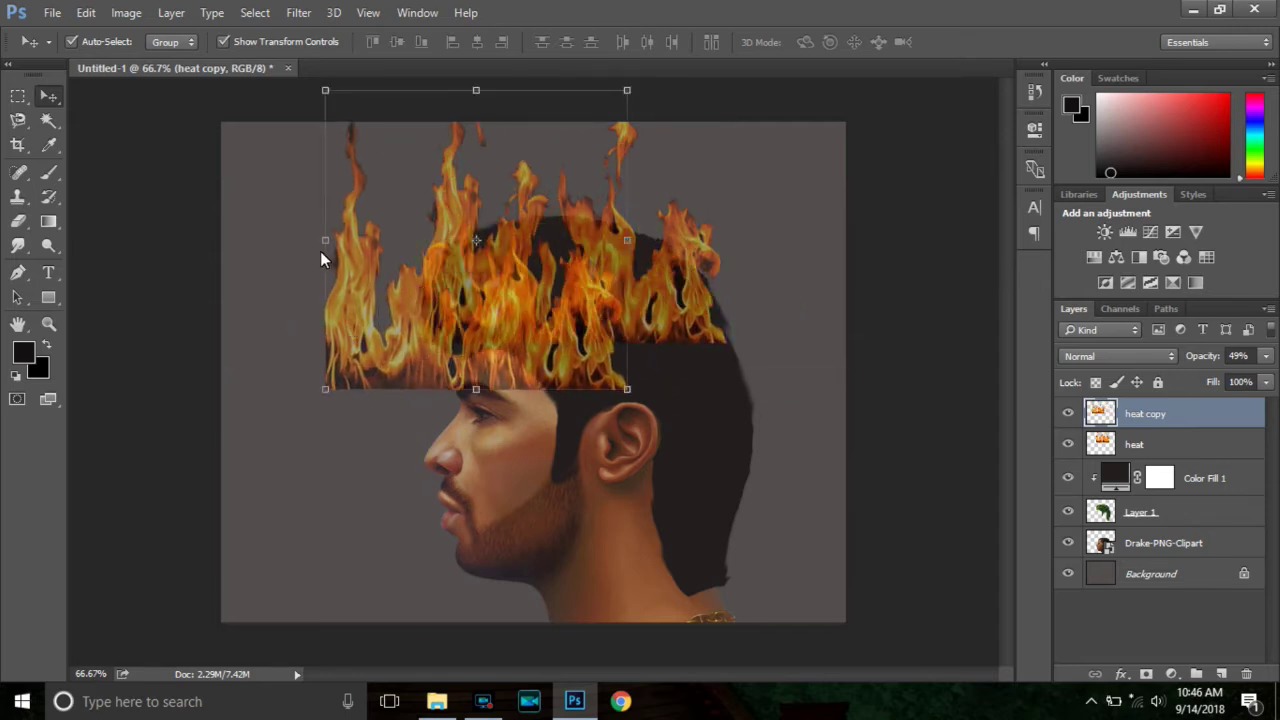
left_click_drag(323, 242, 804, 288)
mouse_move(694, 305)
left_mouse_down()
mouse_move(616, 328)
mouse_move(617, 316)
left_mouse_up()
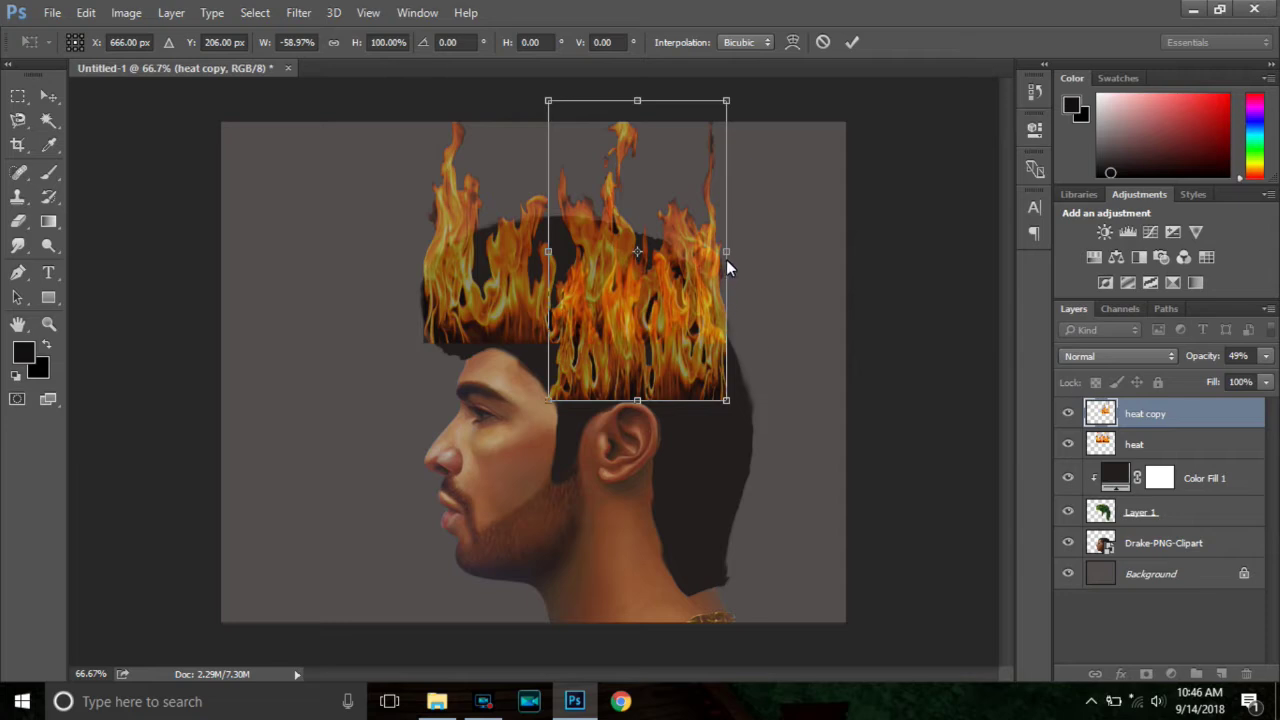
left_click_drag(726, 252, 753, 251)
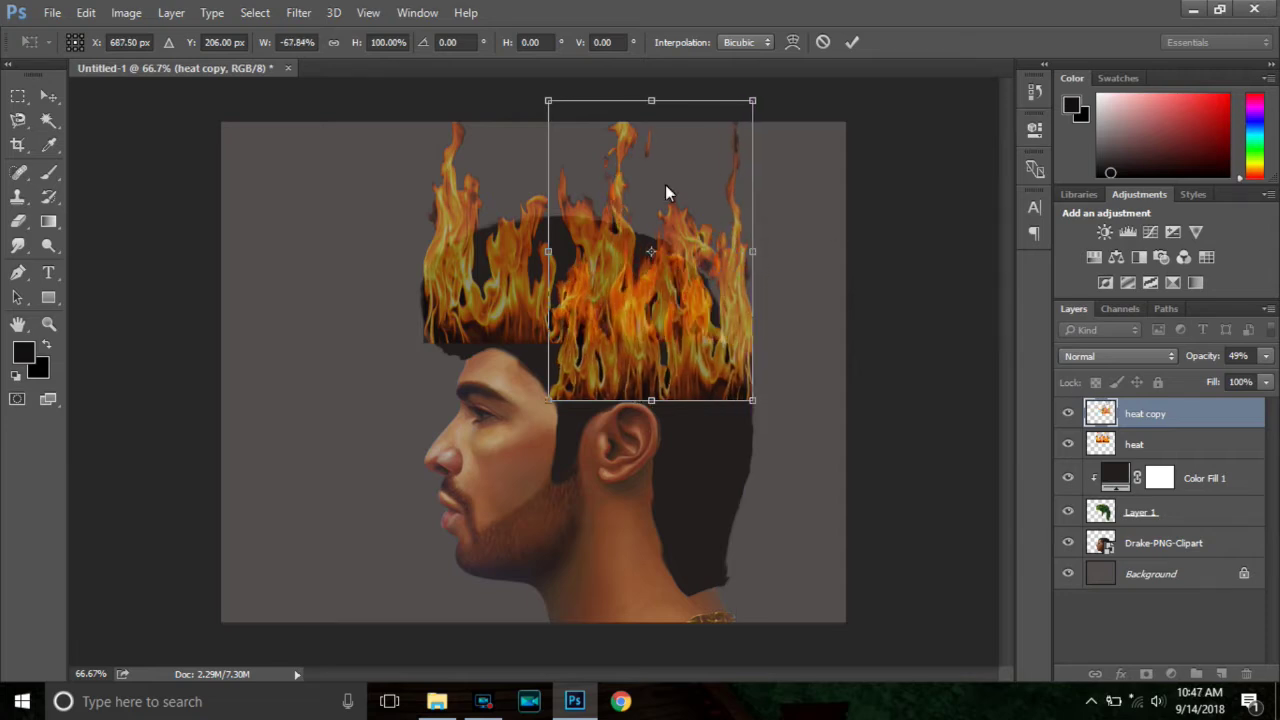
left_click(853, 42)
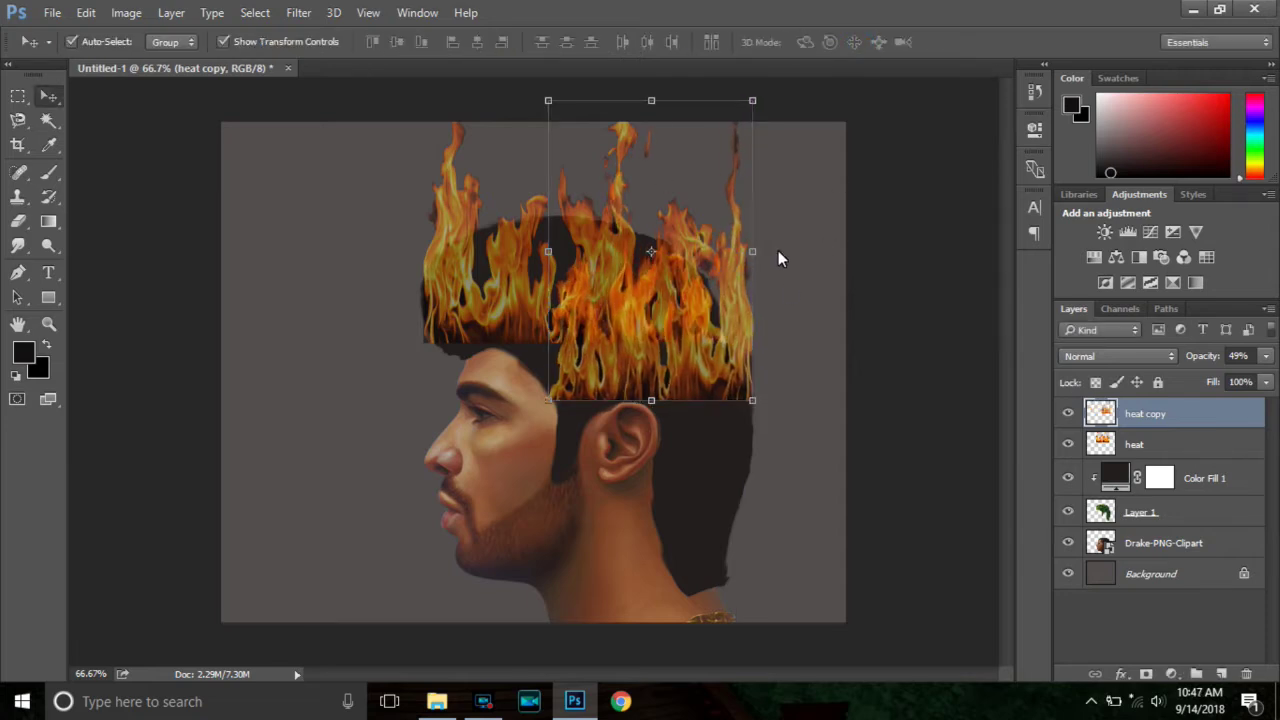
left_click(1160, 514)
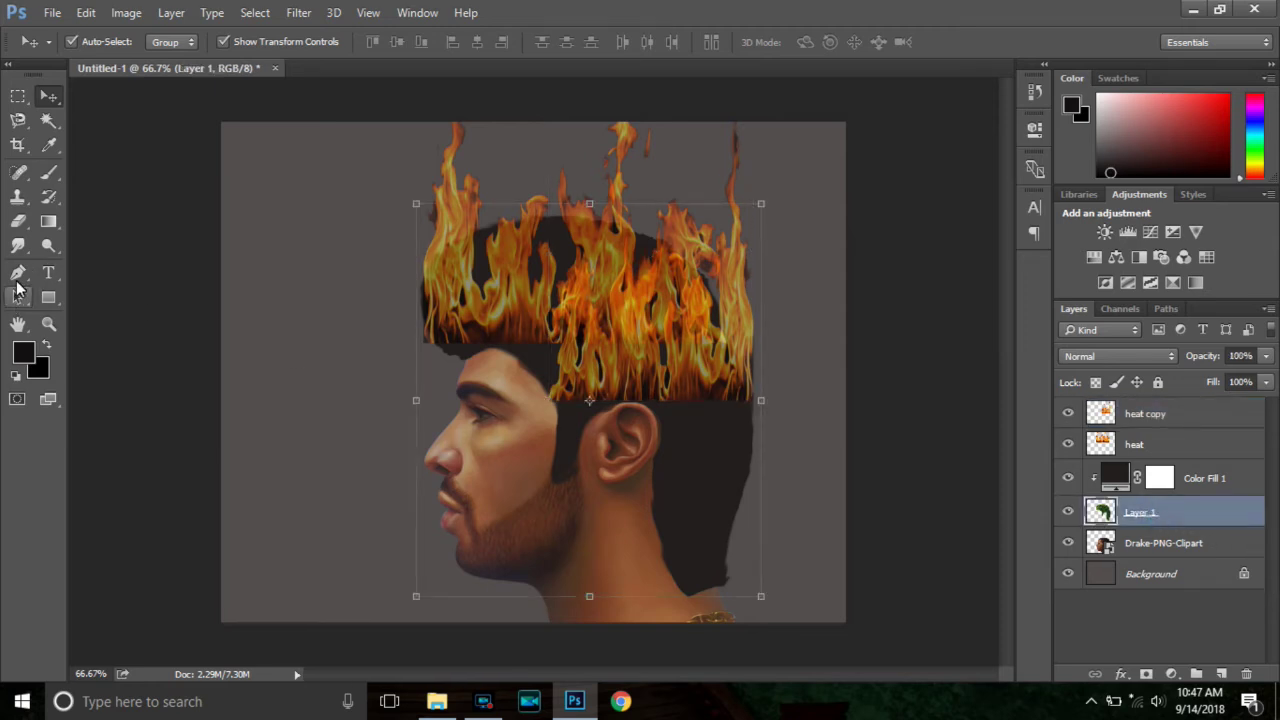
Smudge the heat layer's flame bottom into the hair above the ear
left_click(17, 245)
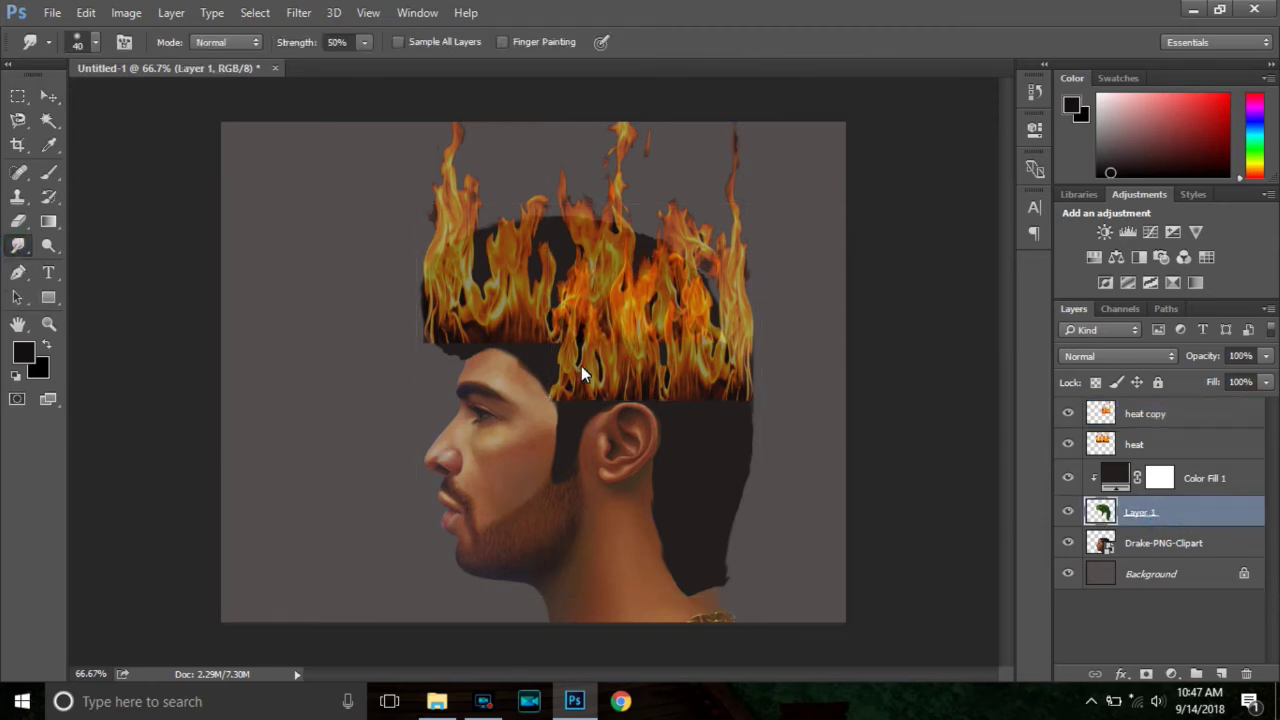
left_click(1138, 446)
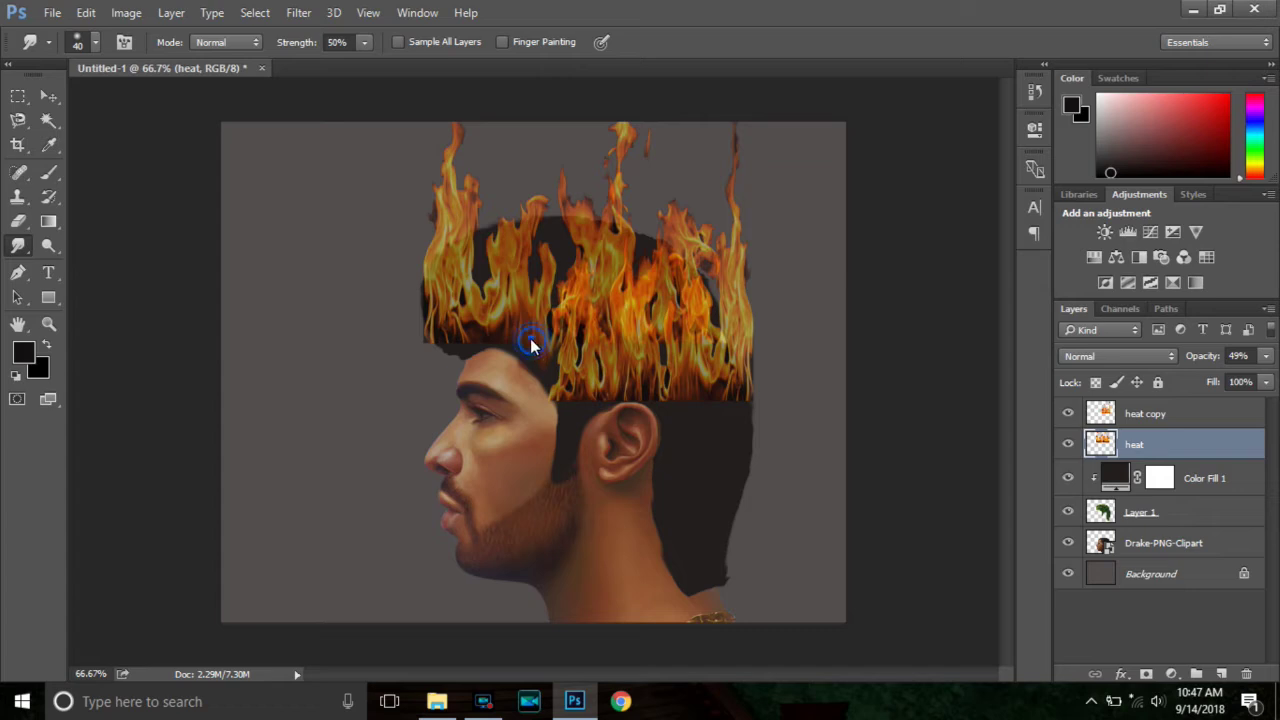
left_click_drag(518, 334, 468, 340)
left_click_drag(525, 336, 573, 359)
Smudge the heat copy flames' lower edge upward, blending it into the hair at the back of the head
left_click(1162, 415)
left_click_drag(694, 400, 705, 388)
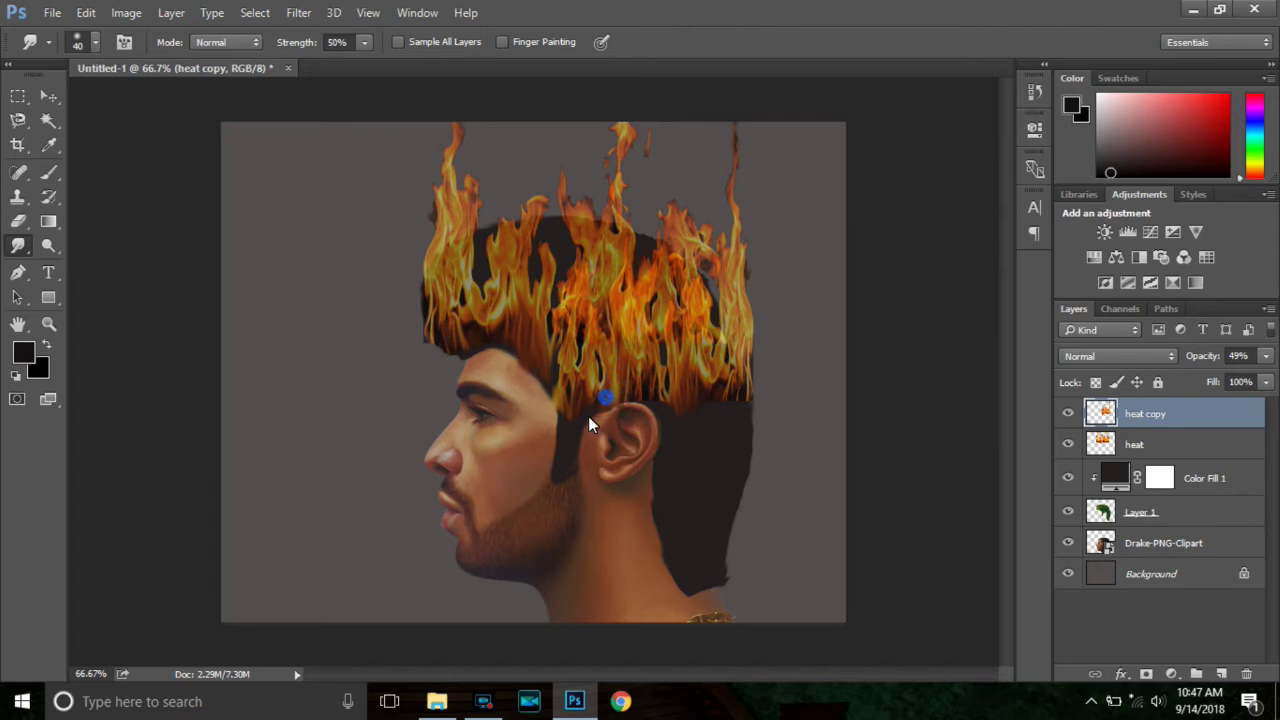
left_click(680, 410)
left_click(727, 392)
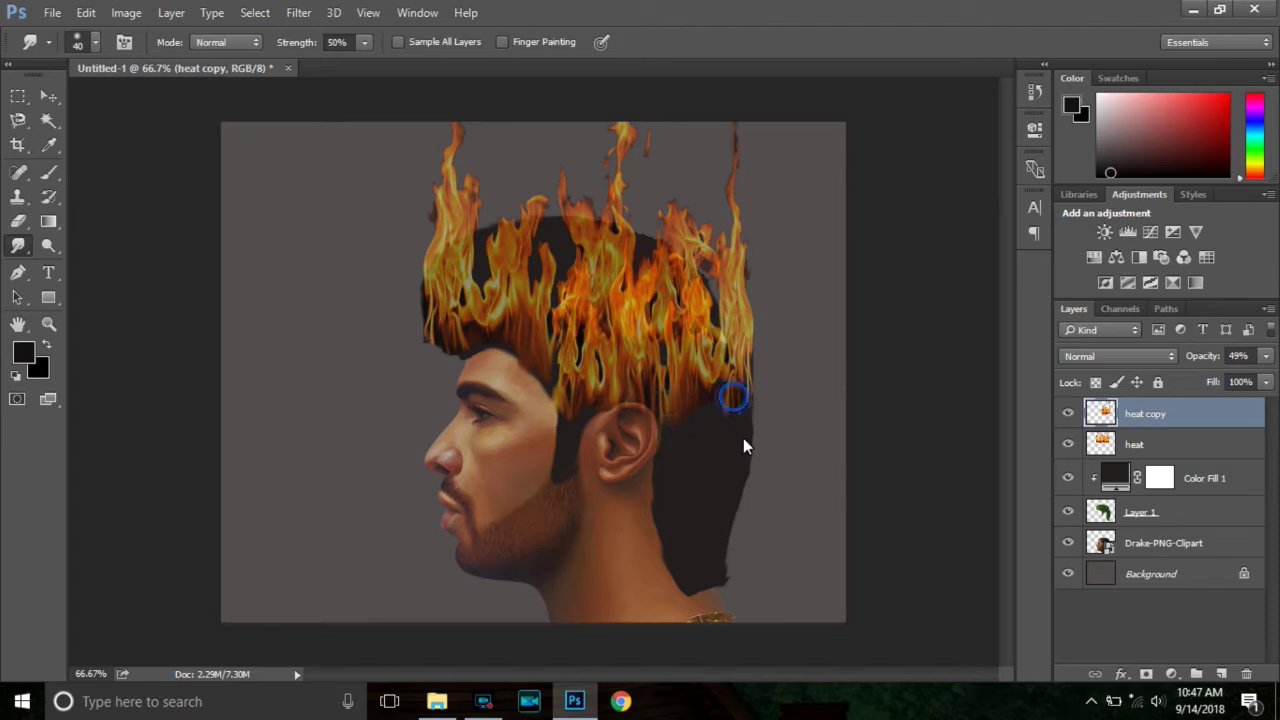
left_click(742, 397)
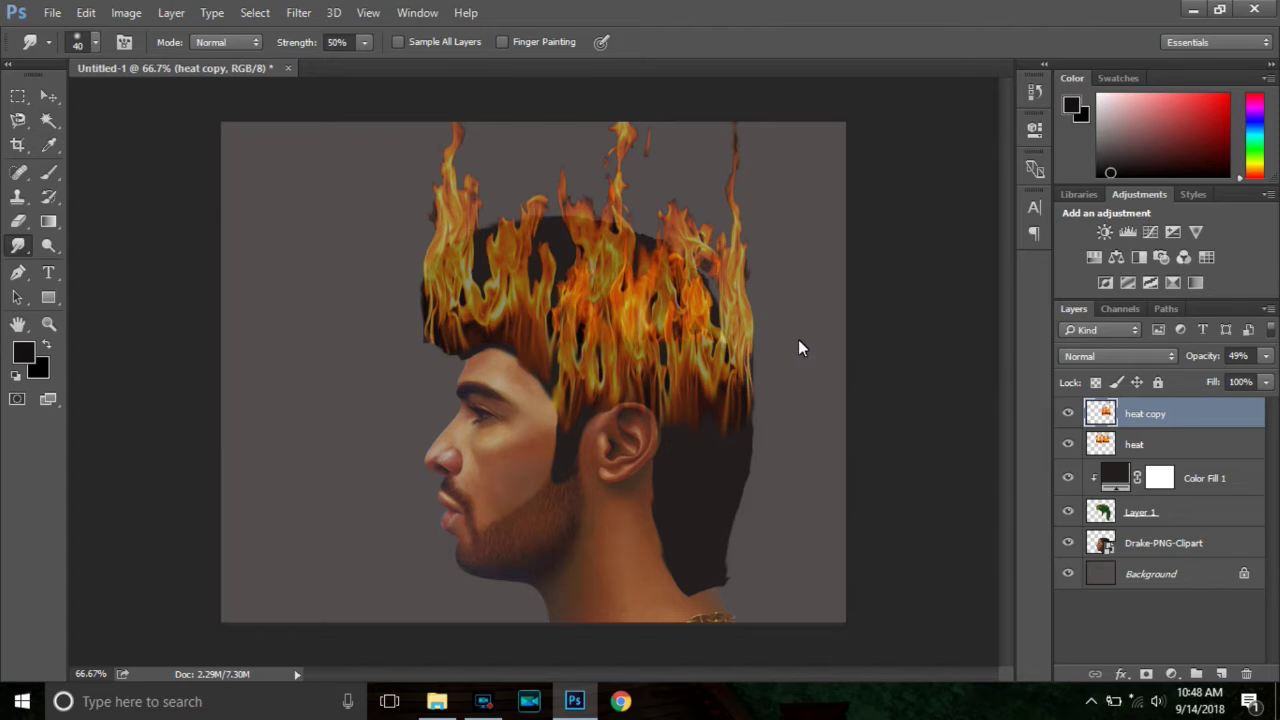
left_click_drag(738, 470, 737, 394)
left_click_drag(680, 440, 690, 385)
left_click_drag(546, 438, 568, 367)
left_click_drag(517, 386, 526, 322)
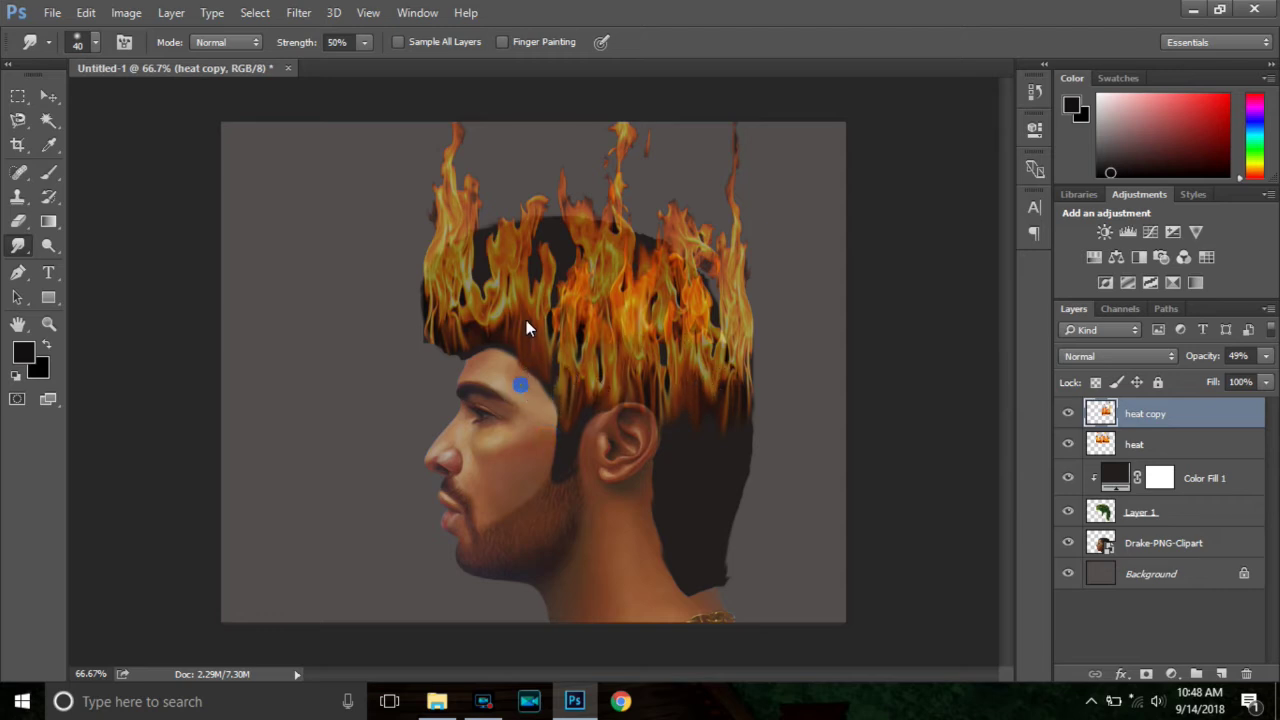
Return to the heat layer, switch to the Move tool and deselect the flames
left_click(1150, 444)
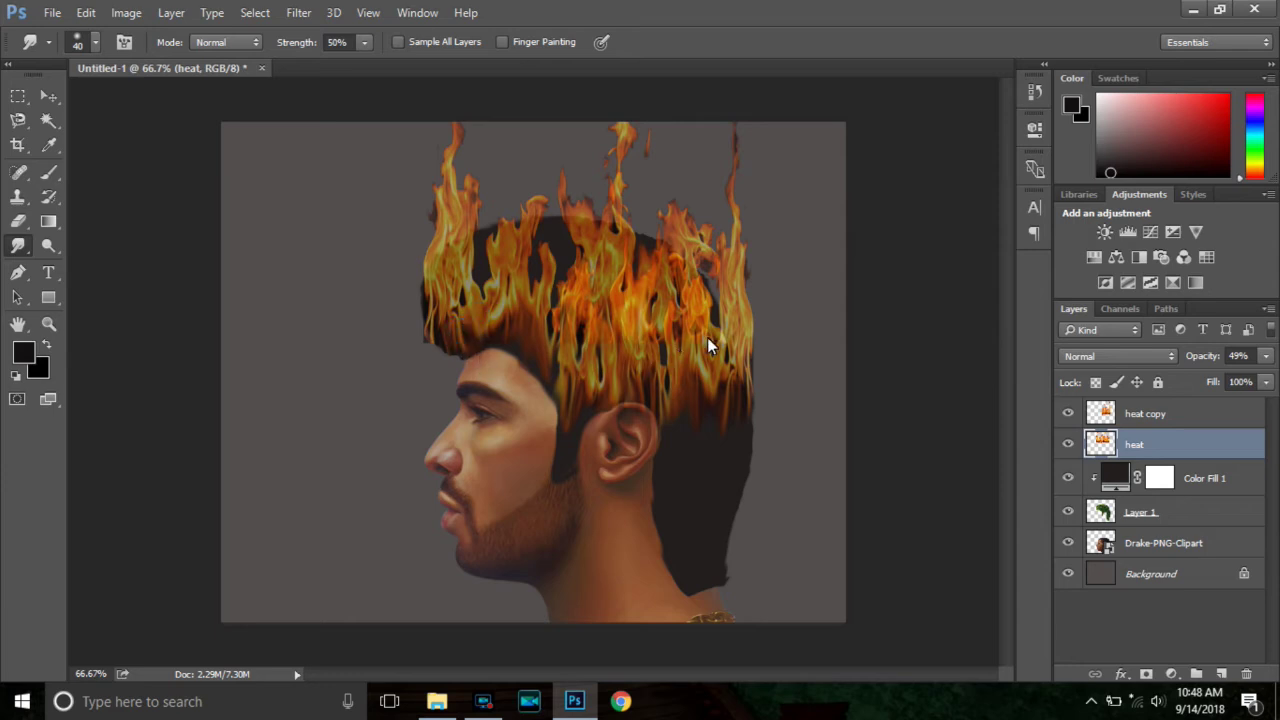
left_click(1135, 415)
left_click(52, 95)
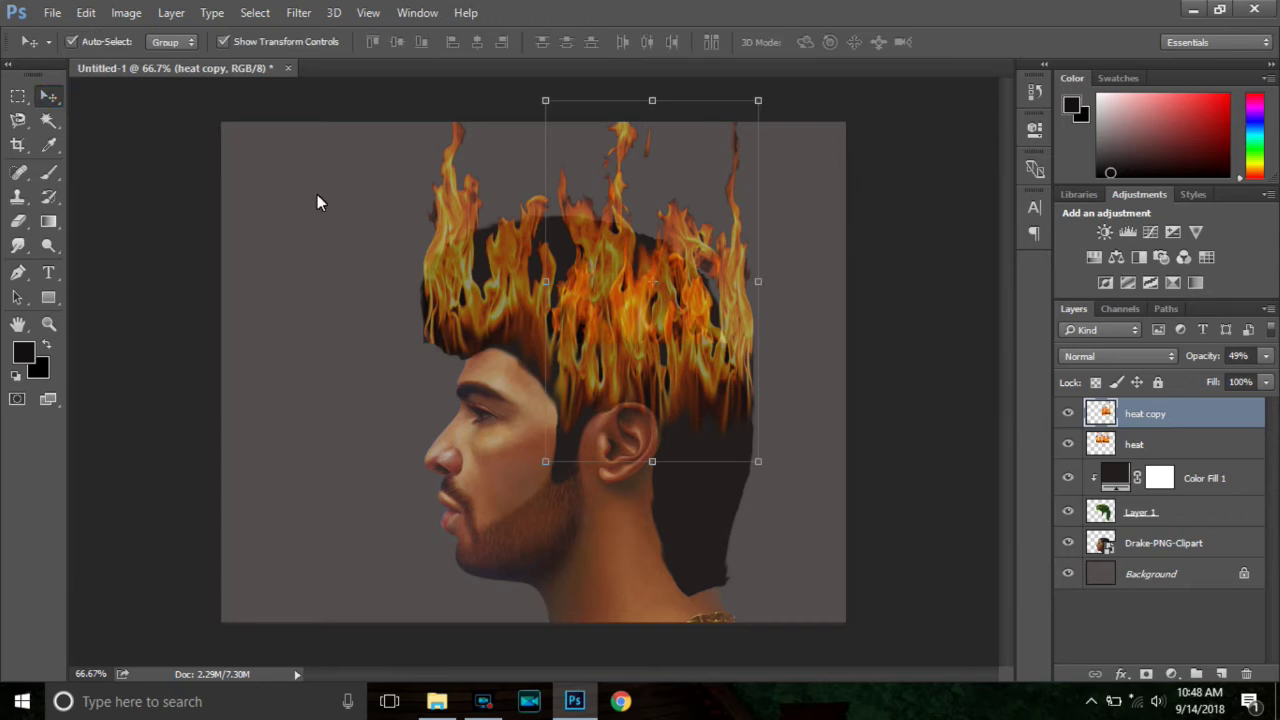
left_click(369, 226)
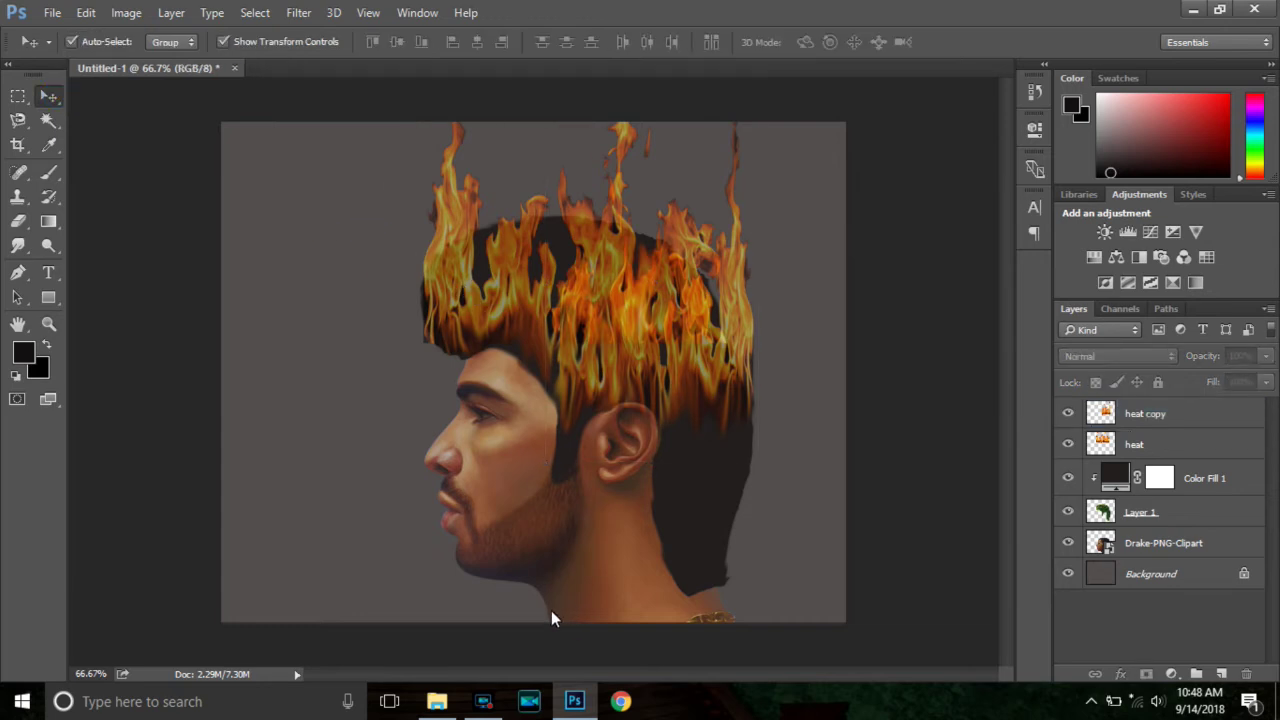
Drag the hose-carrying firefighter PNG from File Explorer onto the Photoshop portrait canvas
left_click(437, 701)
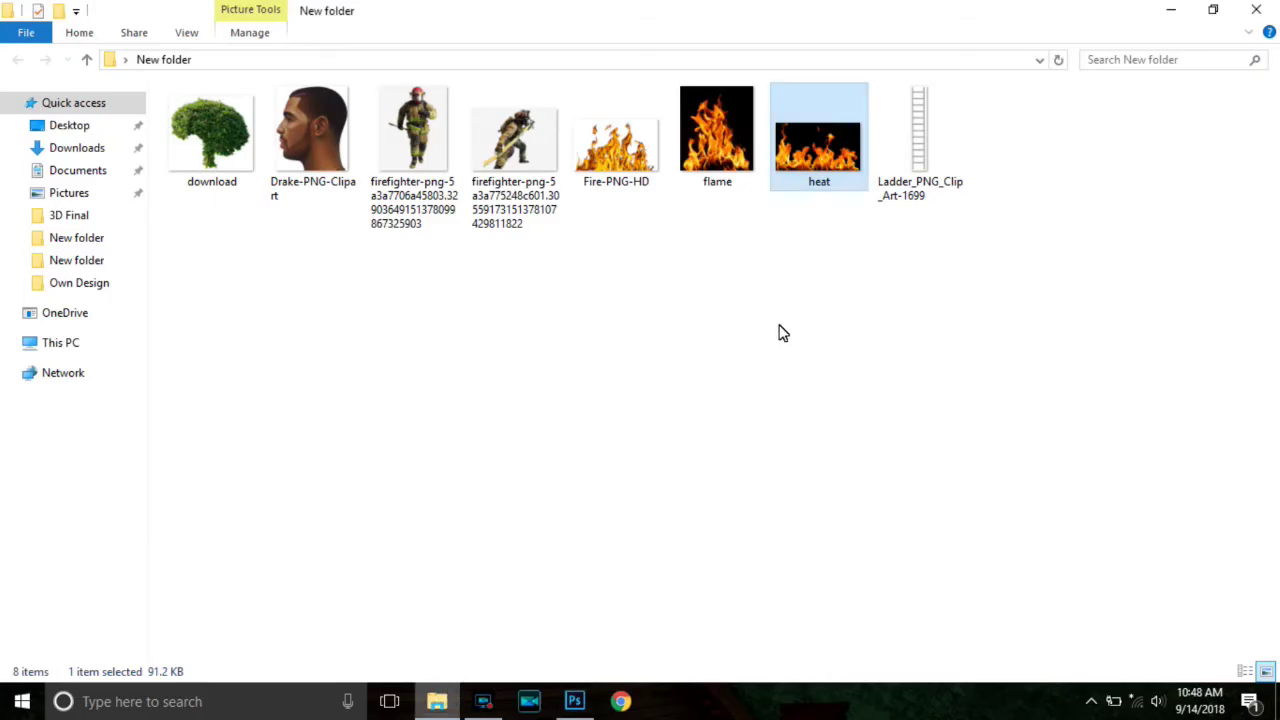
left_click(519, 150)
left_click_drag(522, 155, 573, 701)
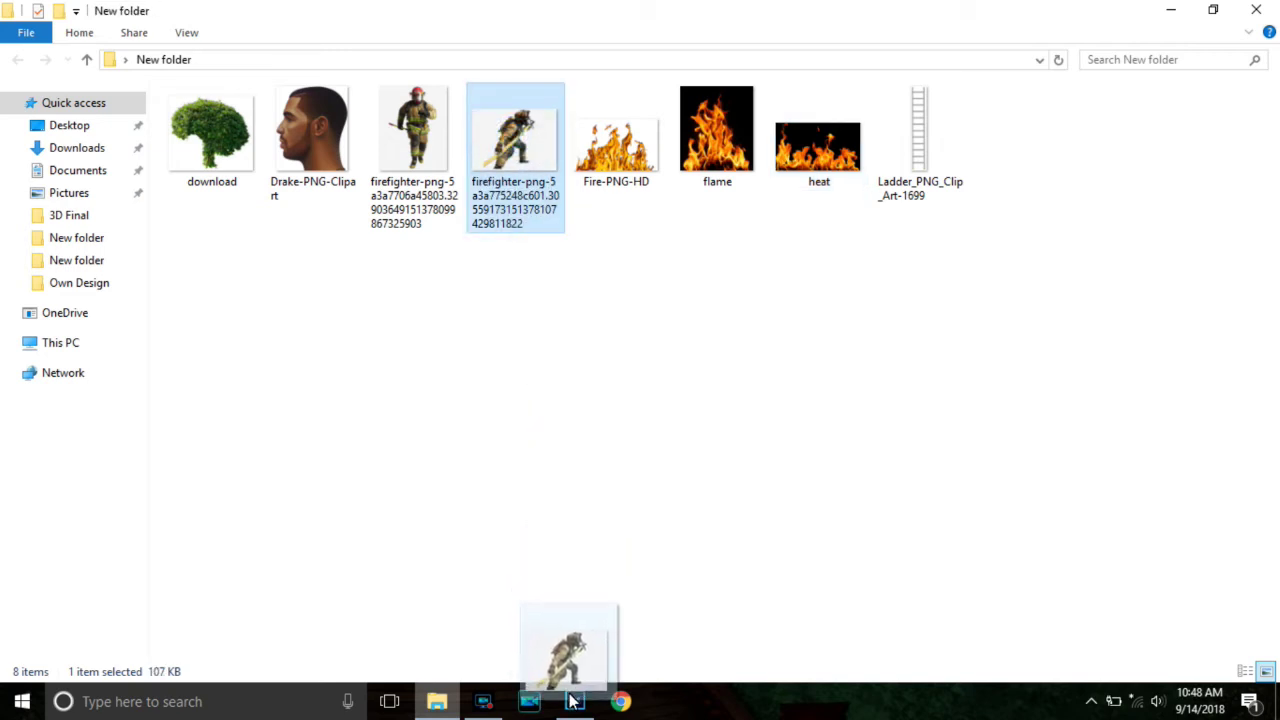
left_click_drag(573, 701, 489, 597)
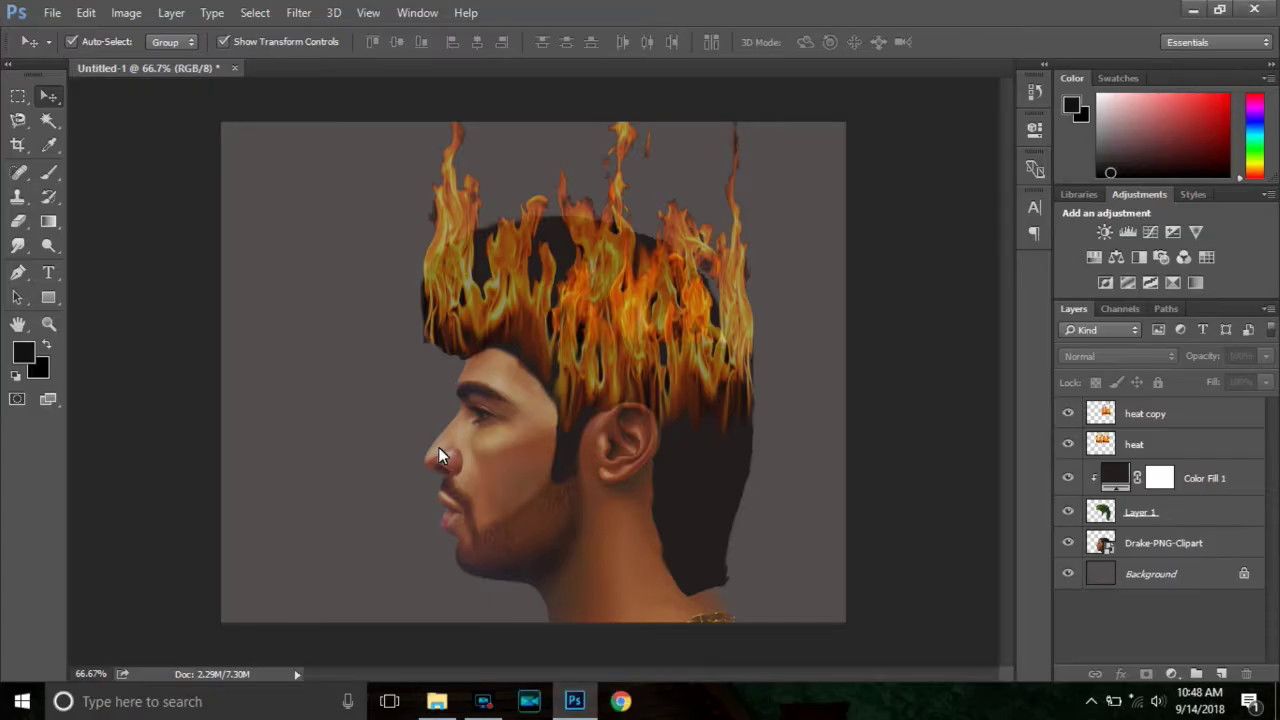
left_click_drag(331, 497, 440, 451)
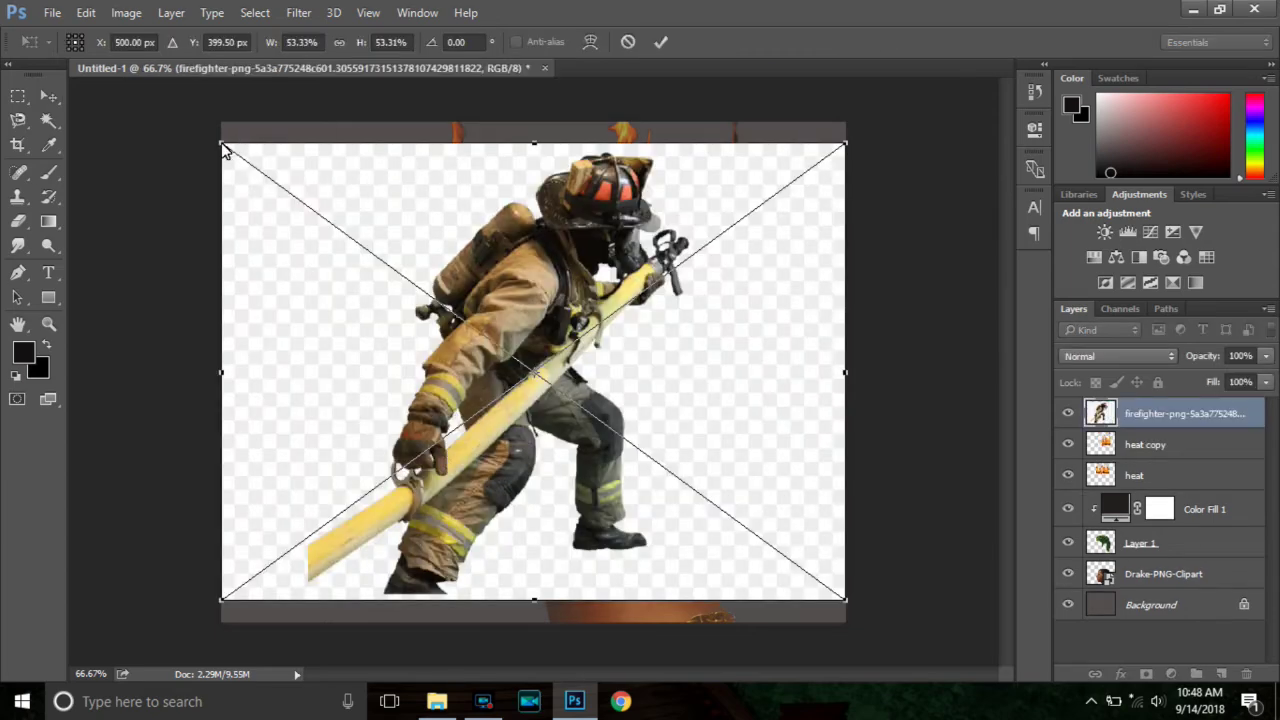
Scale the hose-carrying firefighter to about 11% and place it in the lower-left corner
mouse_move(223, 145)
left_mouse_down()
mouse_move(541, 400)
mouse_move(656, 473)
left_mouse_up()
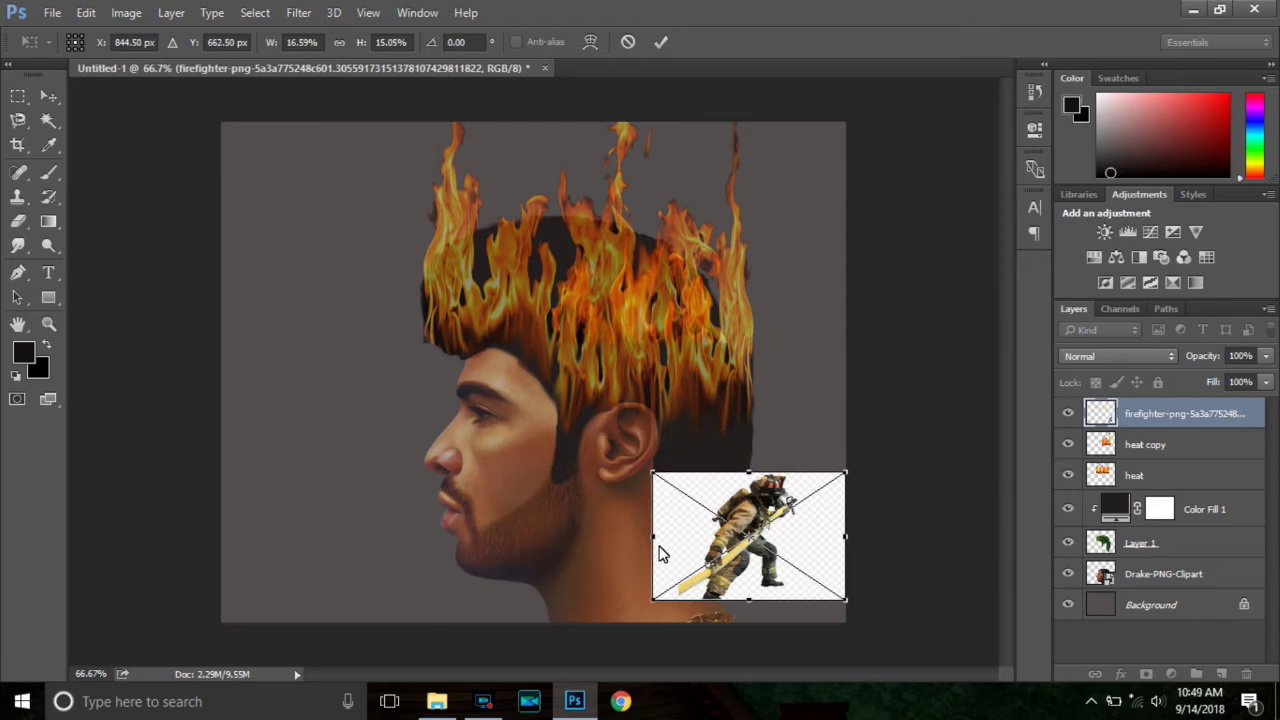
left_click_drag(653, 536, 680, 552)
mouse_move(748, 515)
left_mouse_down()
mouse_move(318, 530)
mouse_move(318, 496)
mouse_move(354, 494)
mouse_move(323, 521)
left_mouse_up()
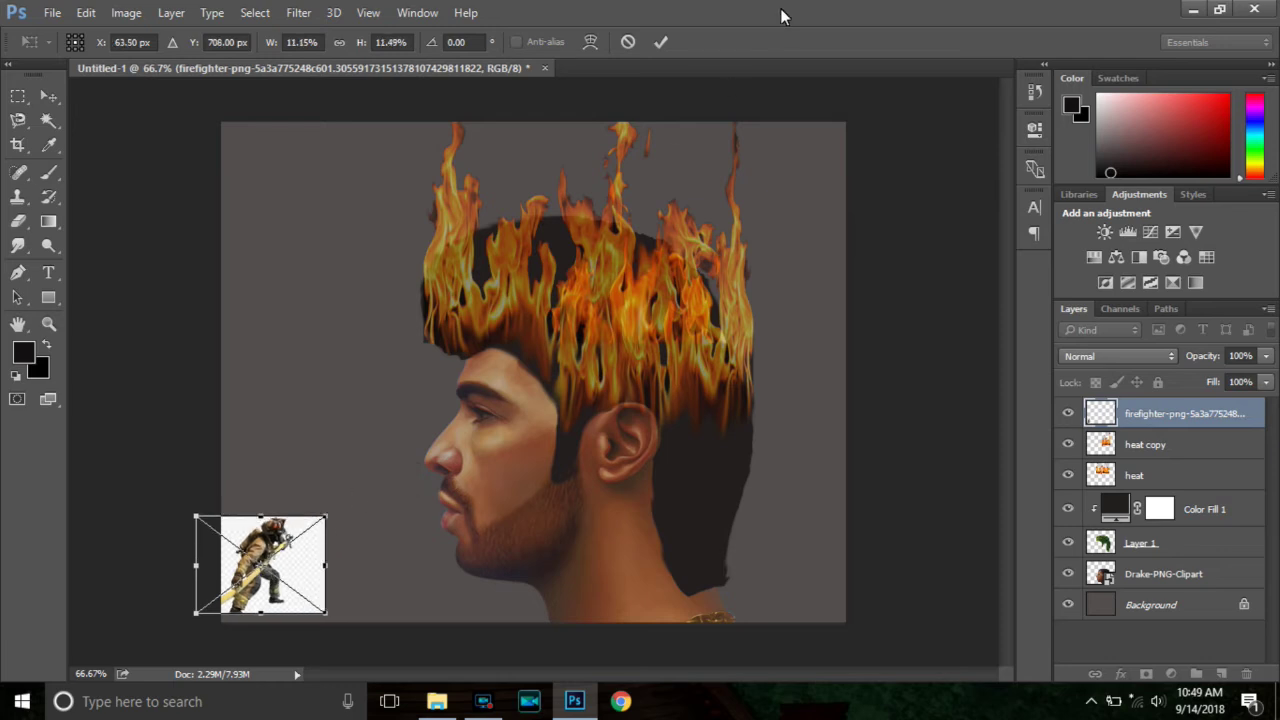
left_click(659, 41)
Rasterize the small firefighter layer, delete its white background with the Magic Wand, and deselect
key("w")
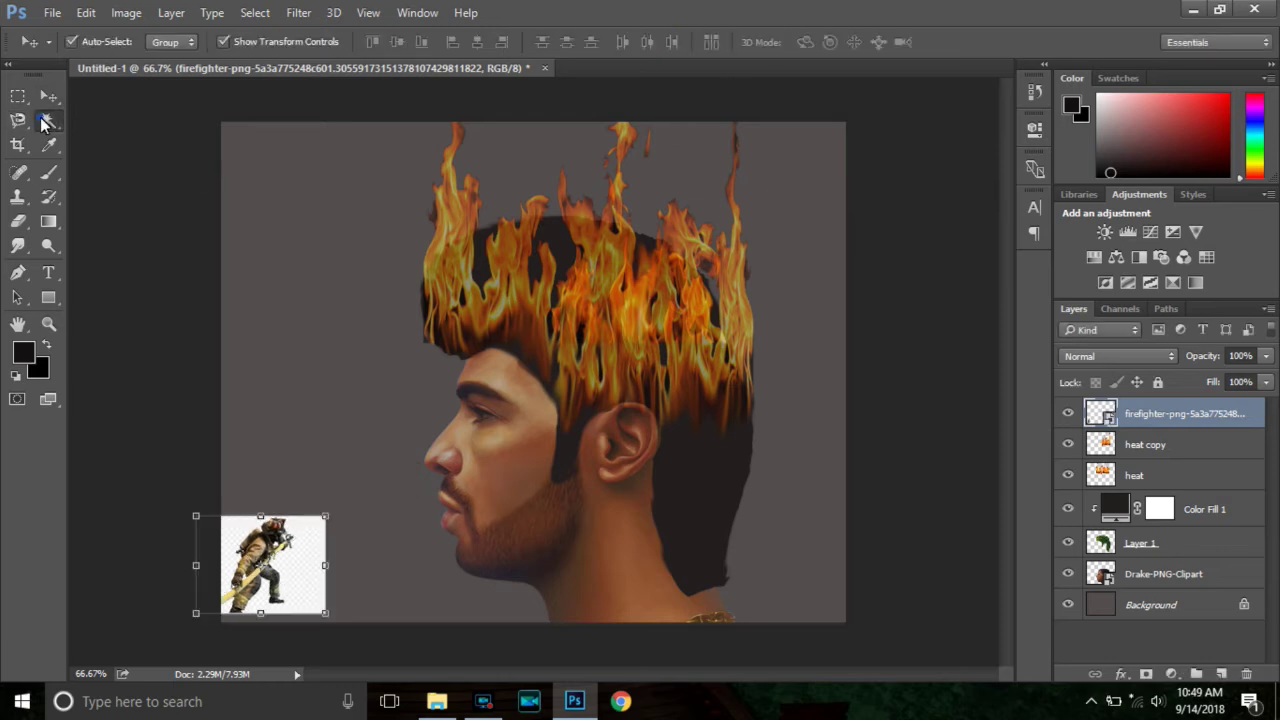
left_click(307, 577)
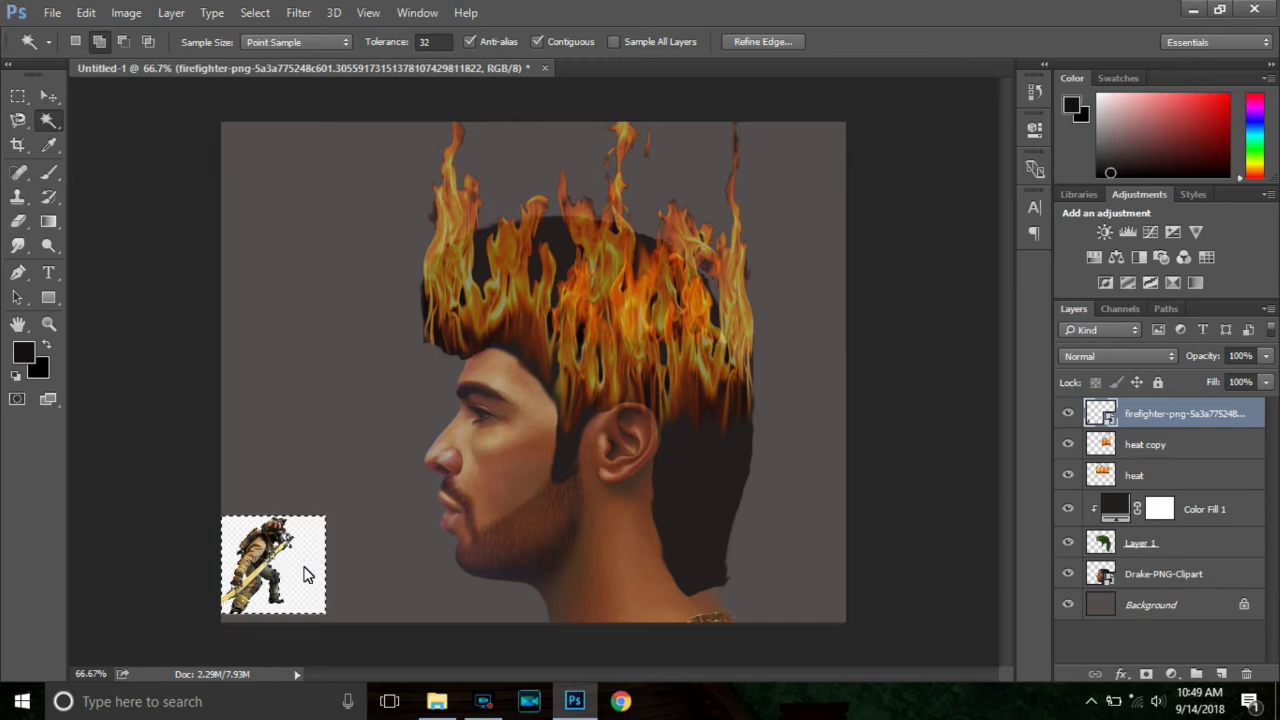
right_click(1158, 410)
left_click(782, 413)
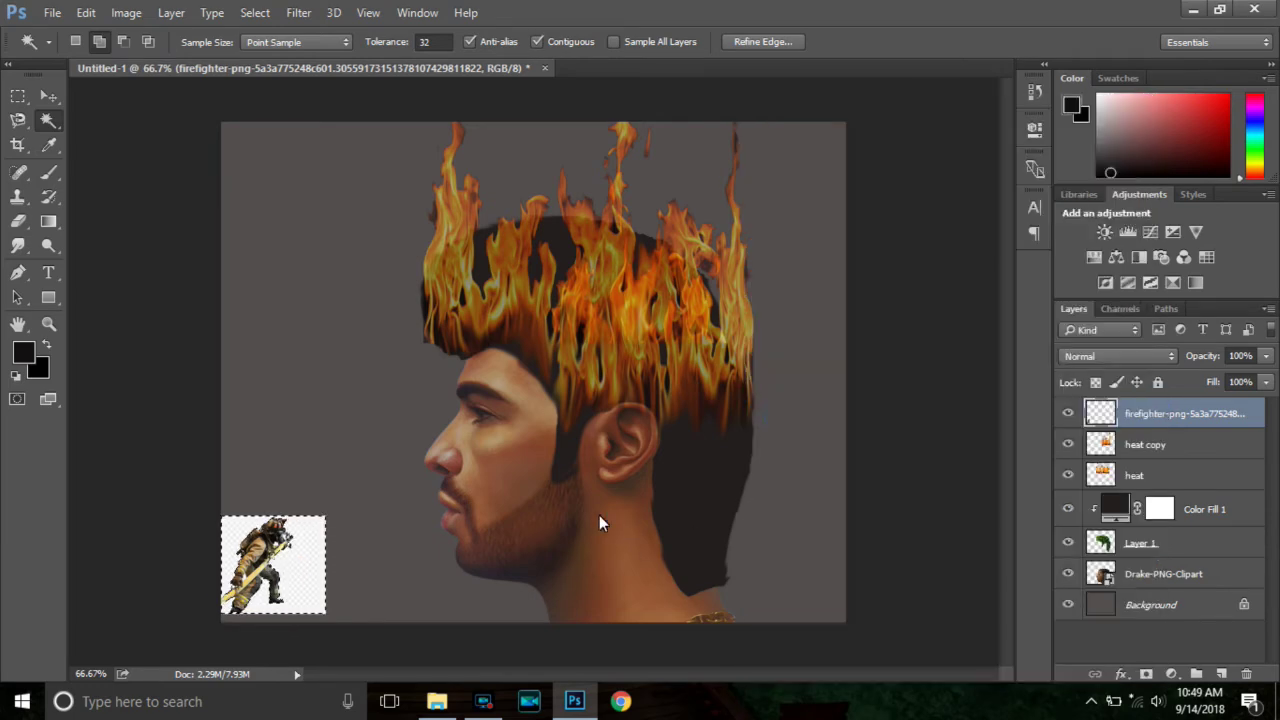
key("Delete")
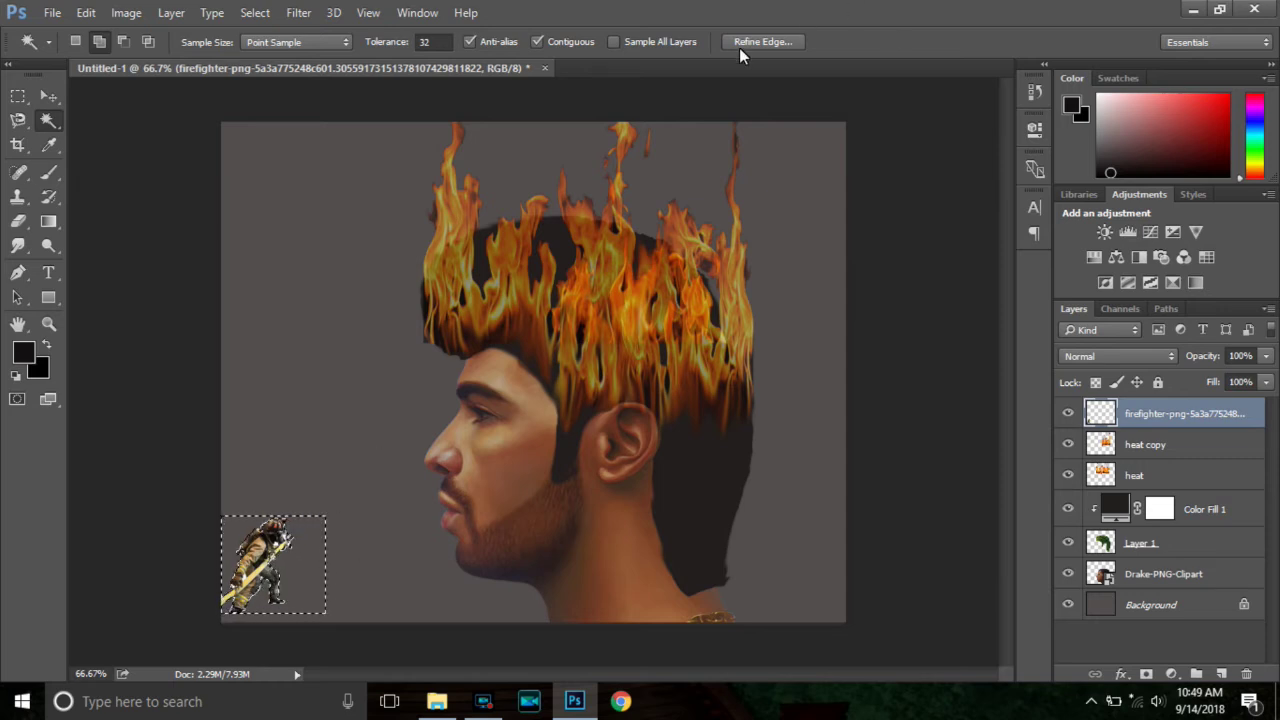
left_click(255, 12)
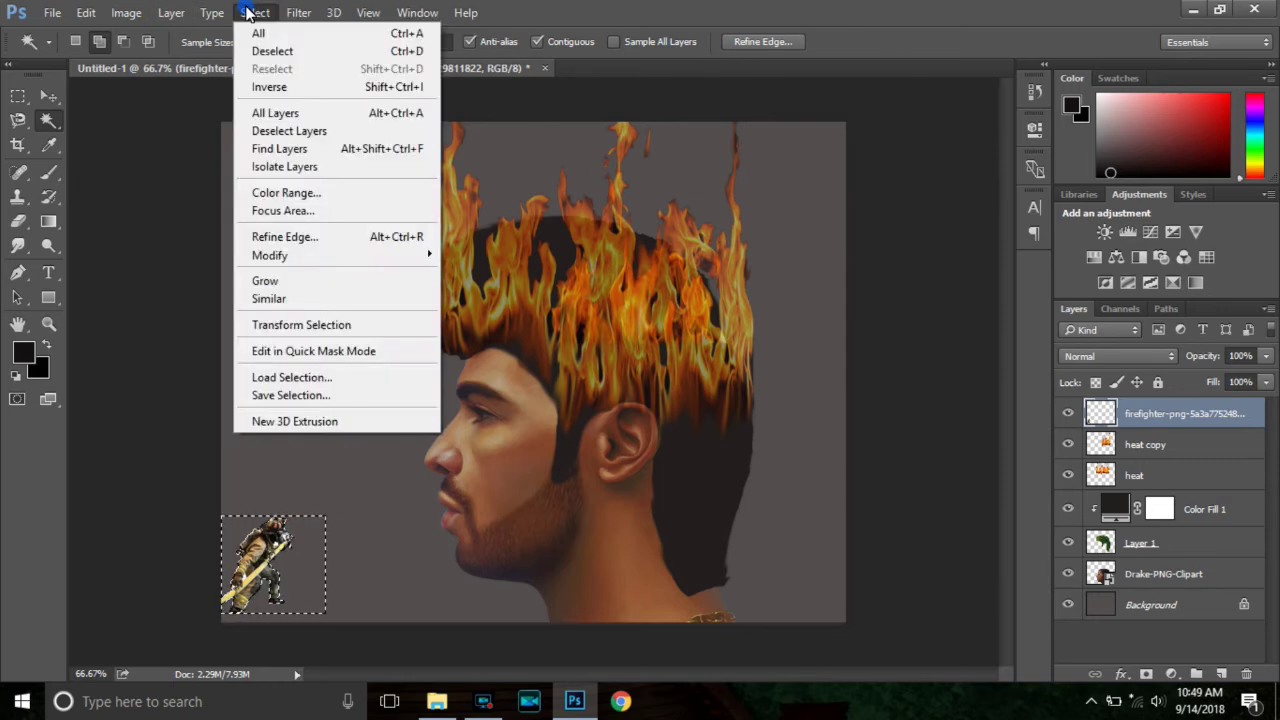
left_click(266, 50)
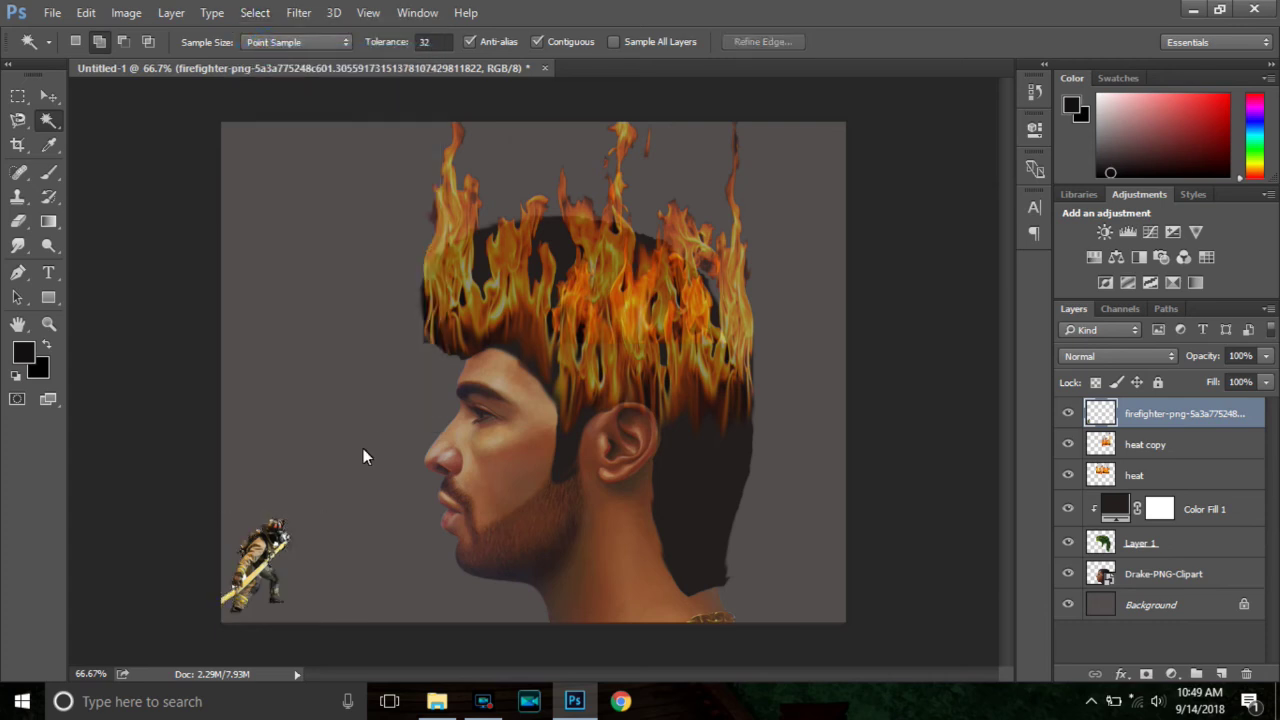
Nudge the firefighter down onto the canvas's bottom edge at lower left
left_click(52, 94)
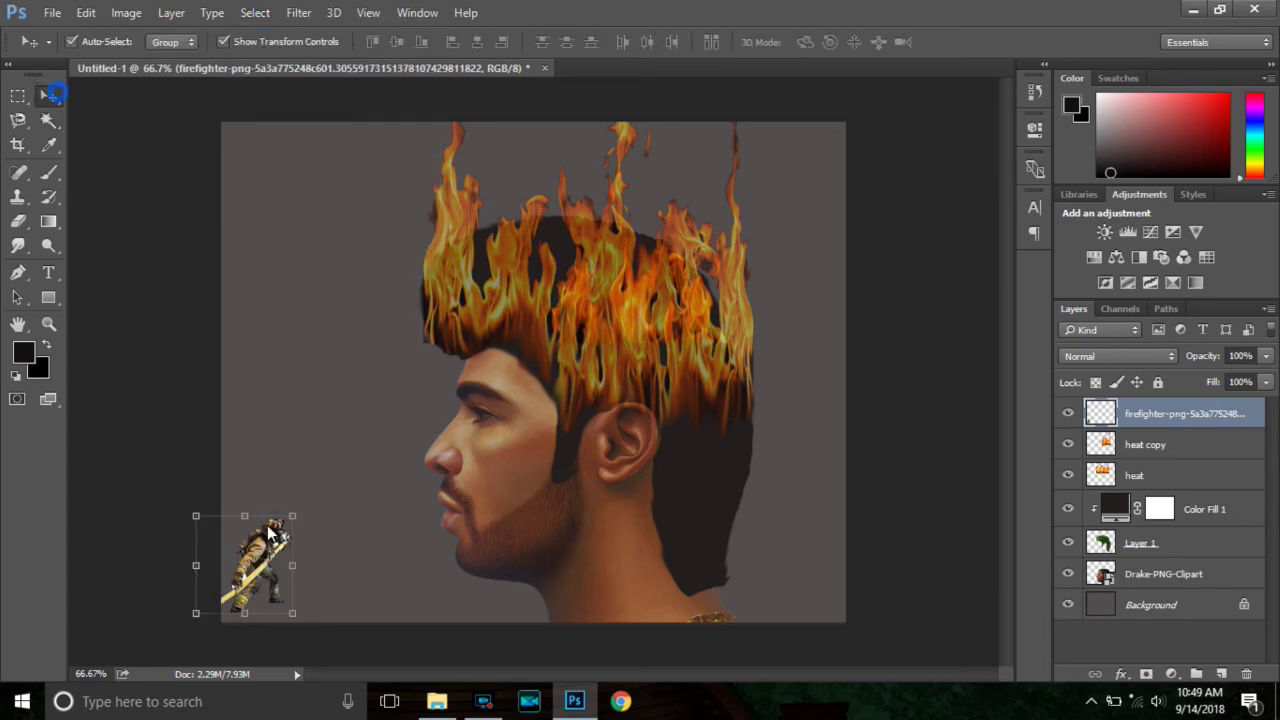
left_click_drag(270, 535, 254, 558)
left_click(264, 362)
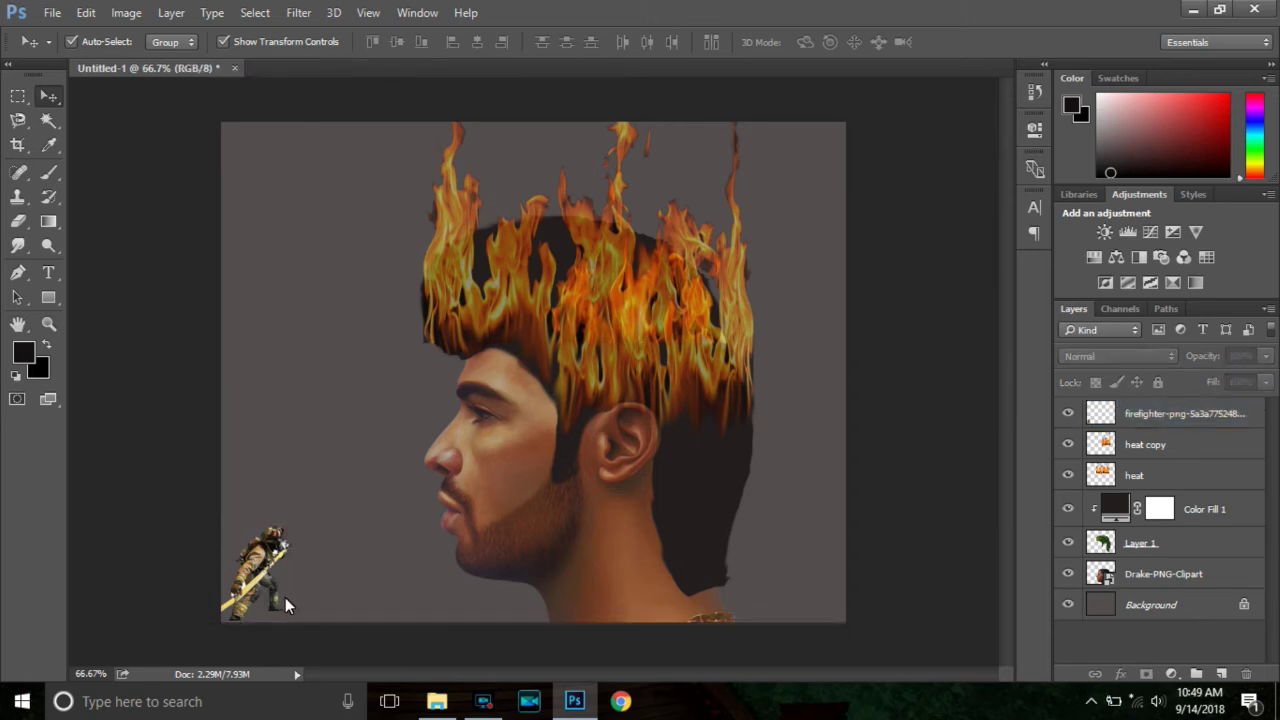
Drag the red-helmeted firefighter PNG from File Explorer into Photoshop as a new layer
left_click(444, 702)
left_click(405, 131)
left_click_drag(405, 131, 550, 628)
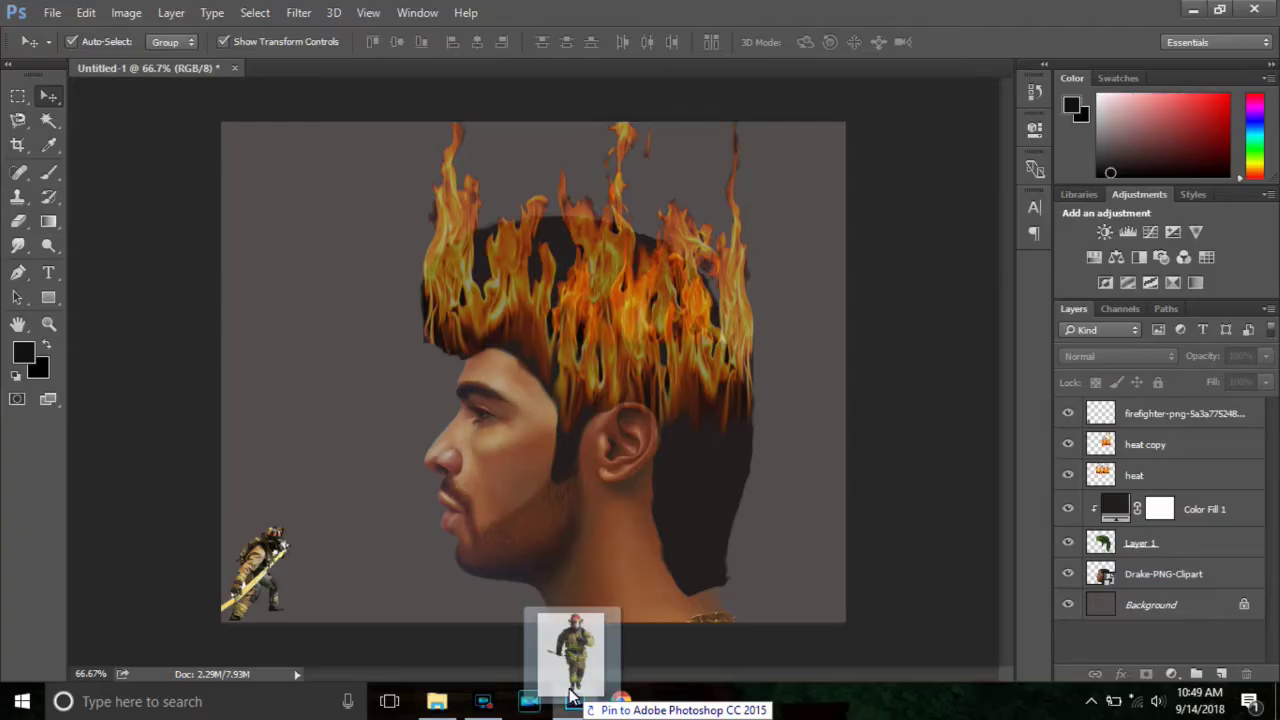
left_click_drag(550, 628, 351, 407)
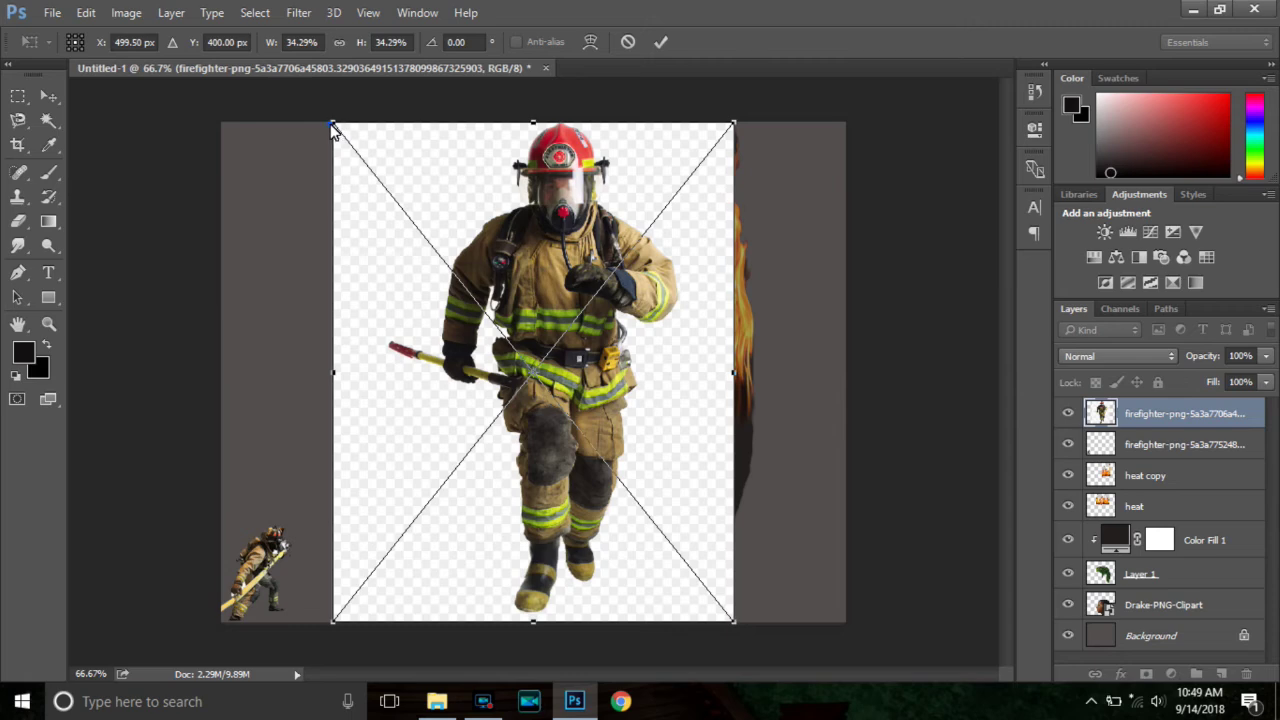
Shrink the red-helmeted firefighter to a small figure near the neck and commit
left_click_drag(337, 128, 570, 443)
left_click_drag(635, 516, 653, 526)
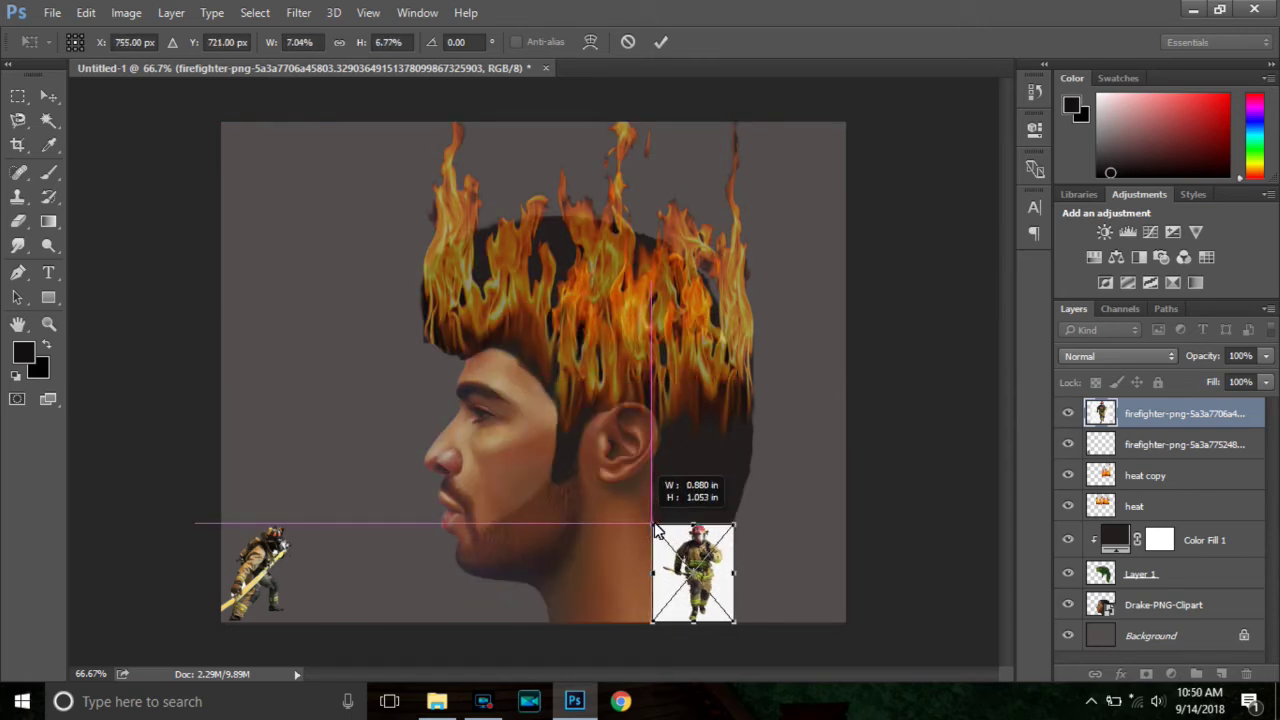
left_click_drag(653, 527, 653, 526)
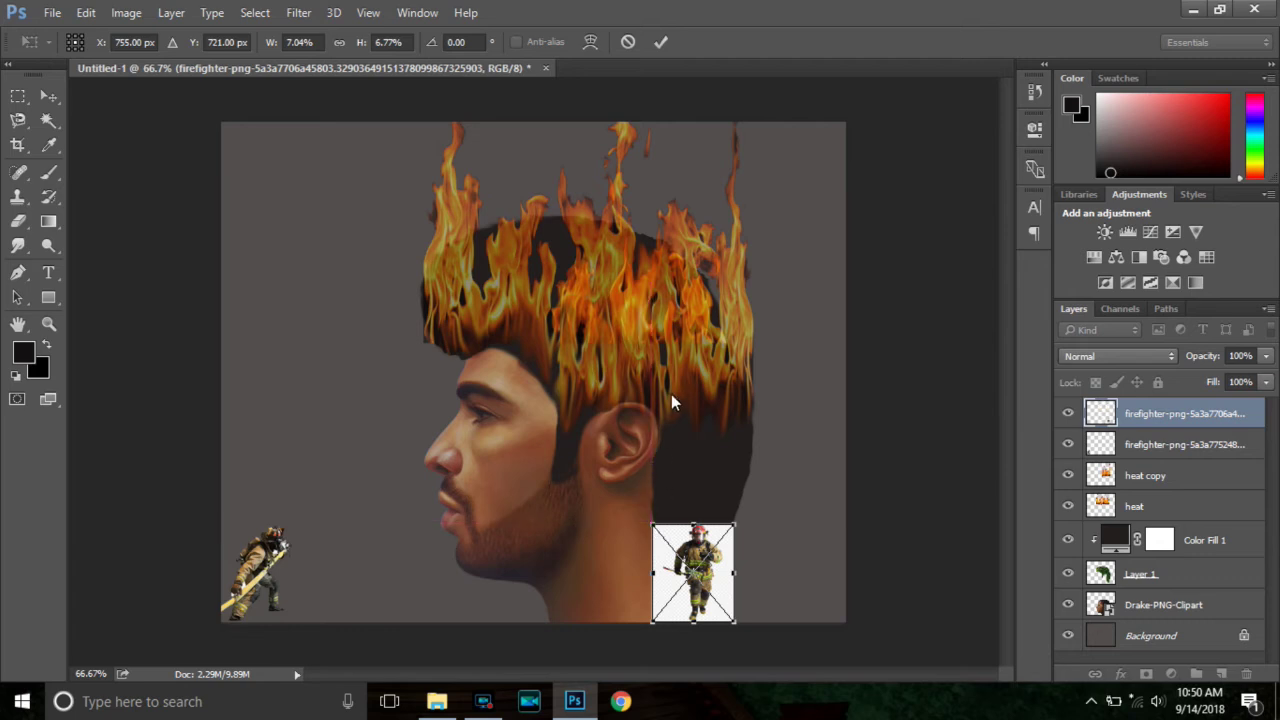
left_click(661, 44)
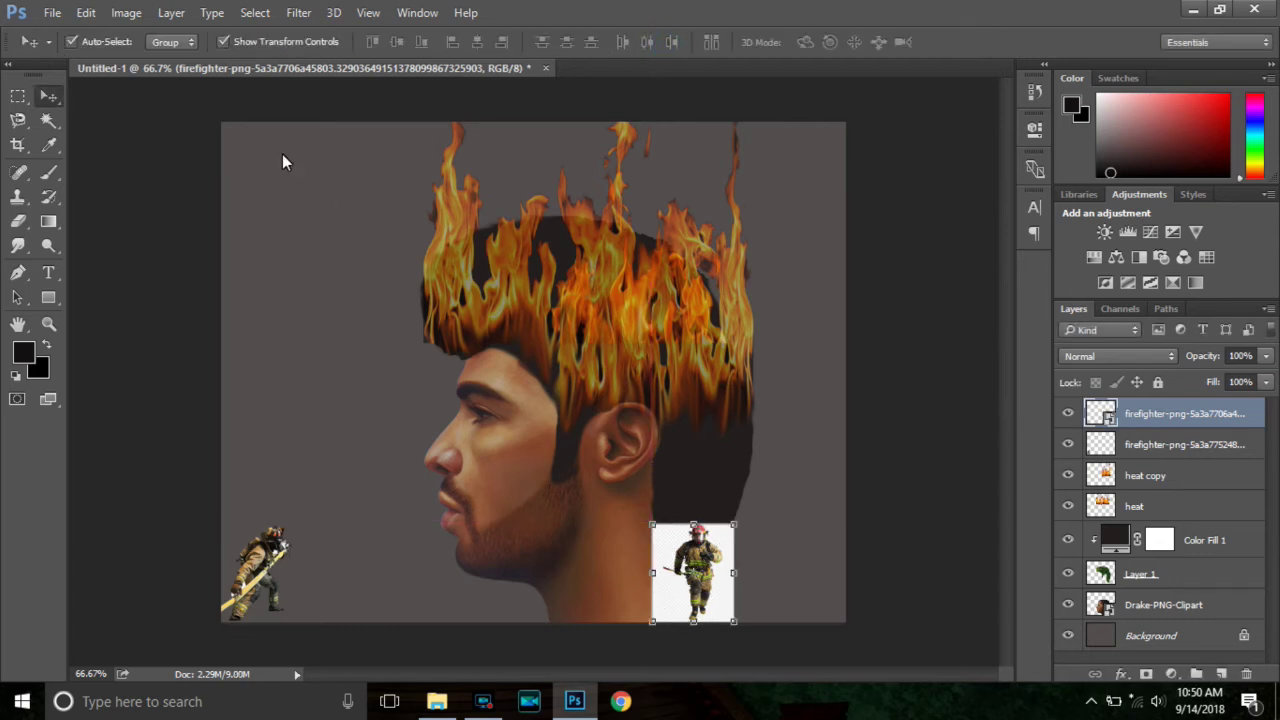
Rasterize the firefighter, delete his white background, deselect, and drag him toward the face
left_click(54, 119)
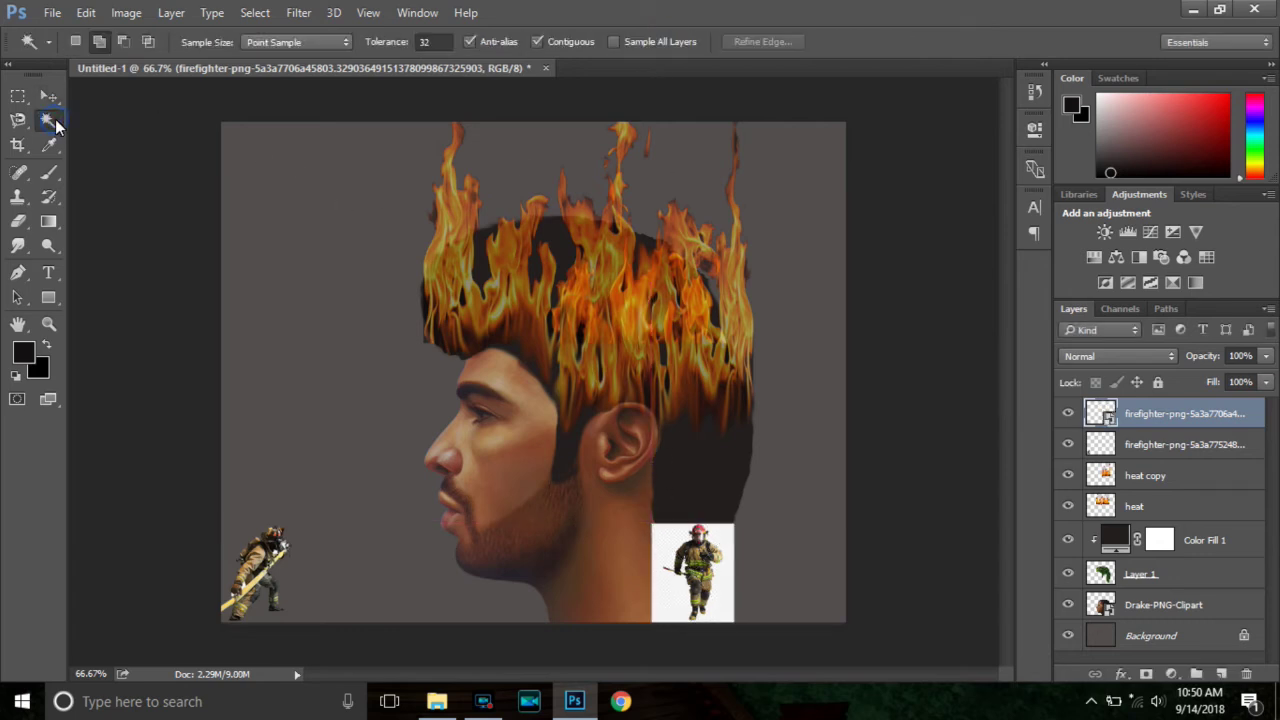
right_click(1155, 412)
left_click(812, 421)
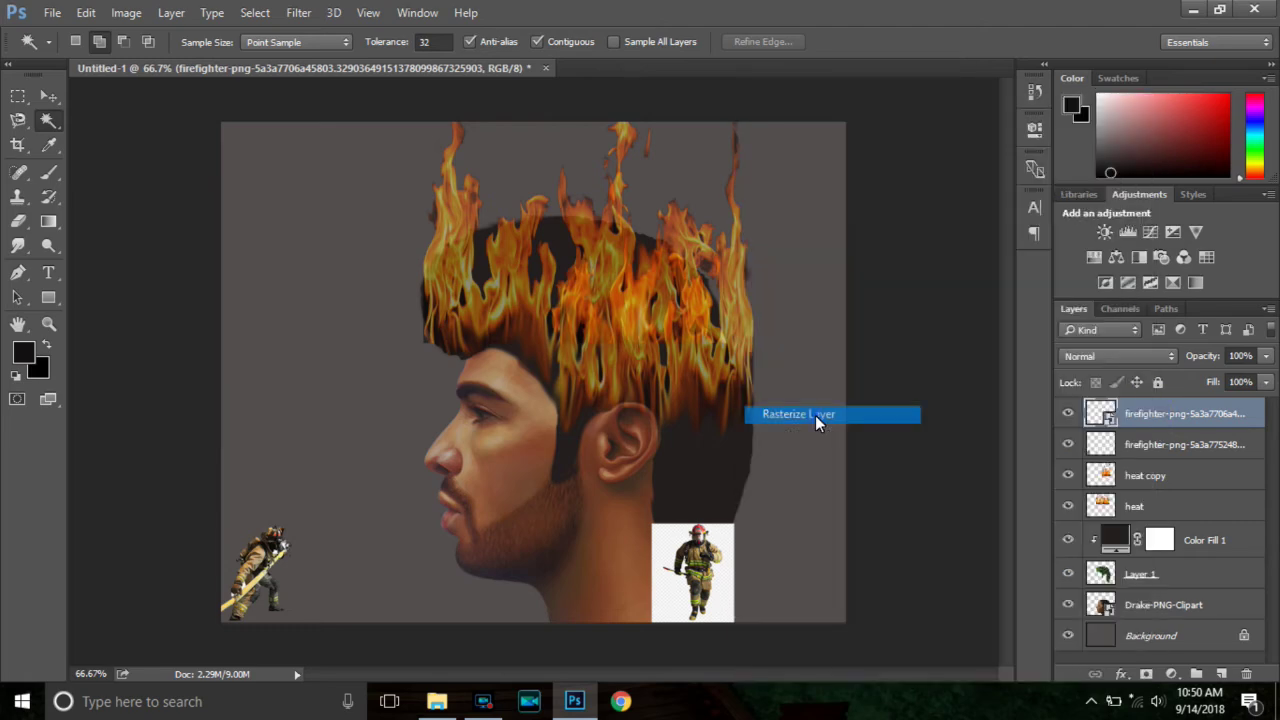
left_click(672, 541)
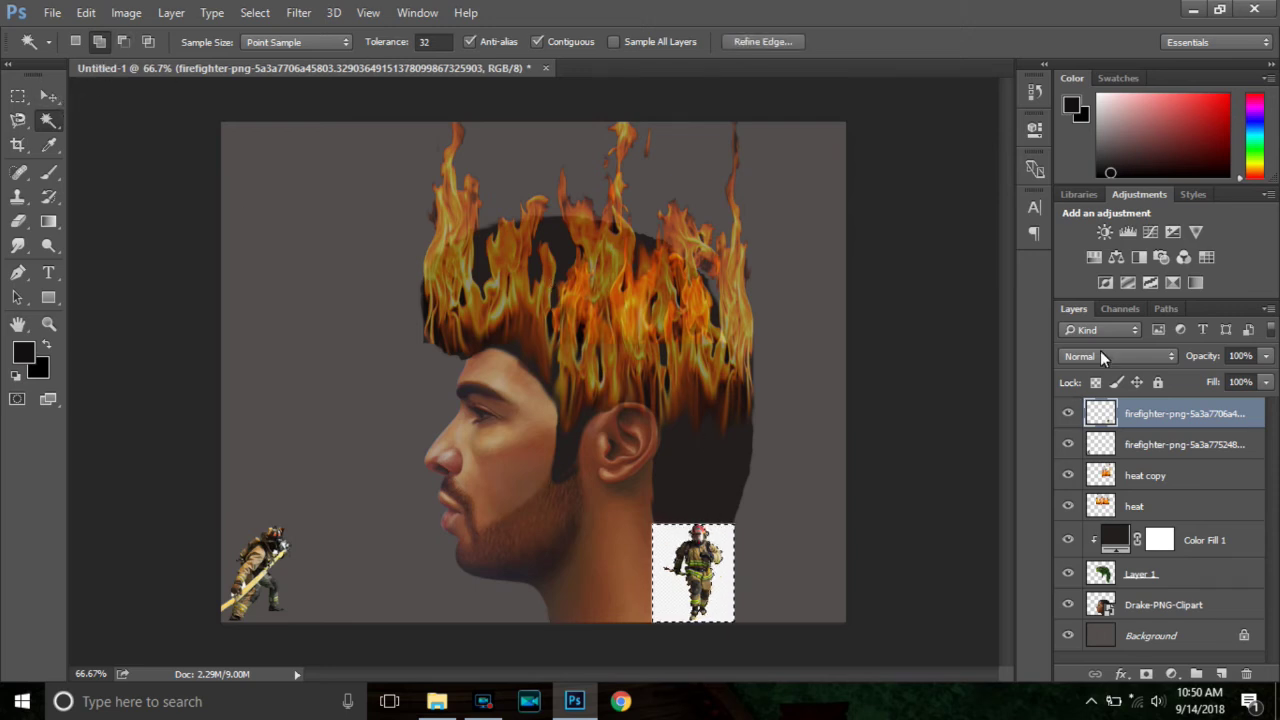
left_click(675, 594)
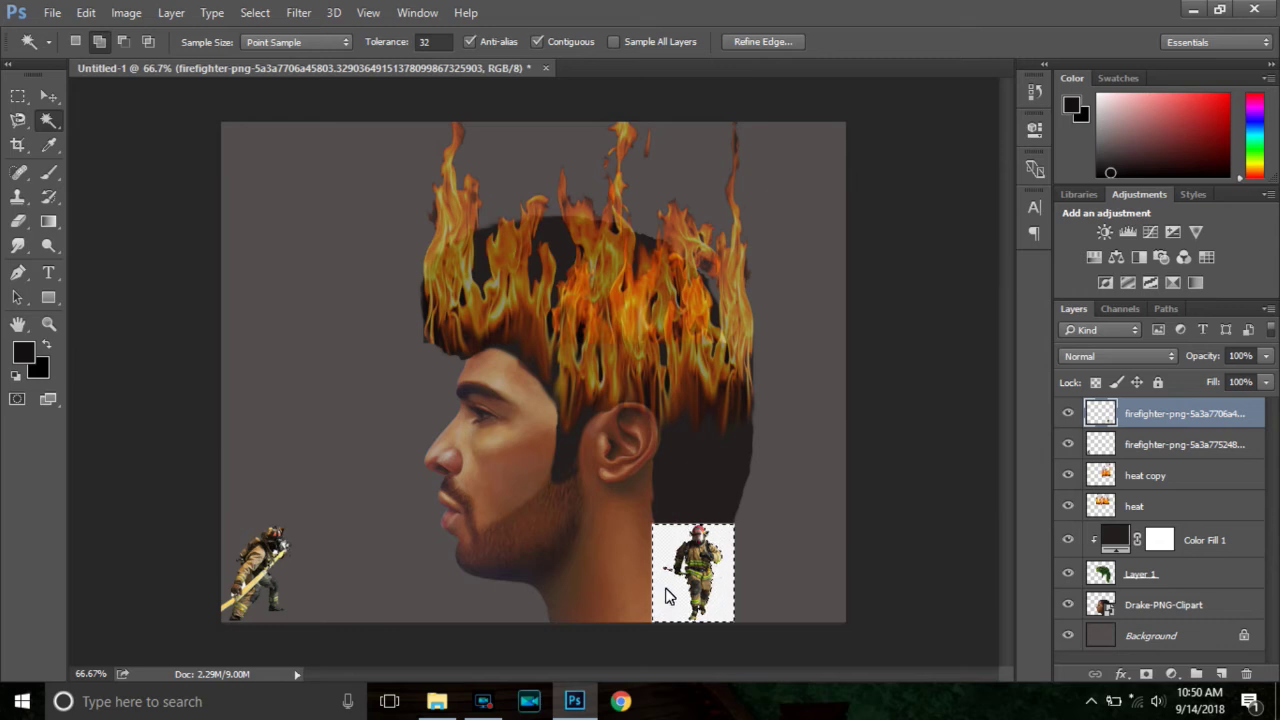
key("Delete")
left_click(684, 574)
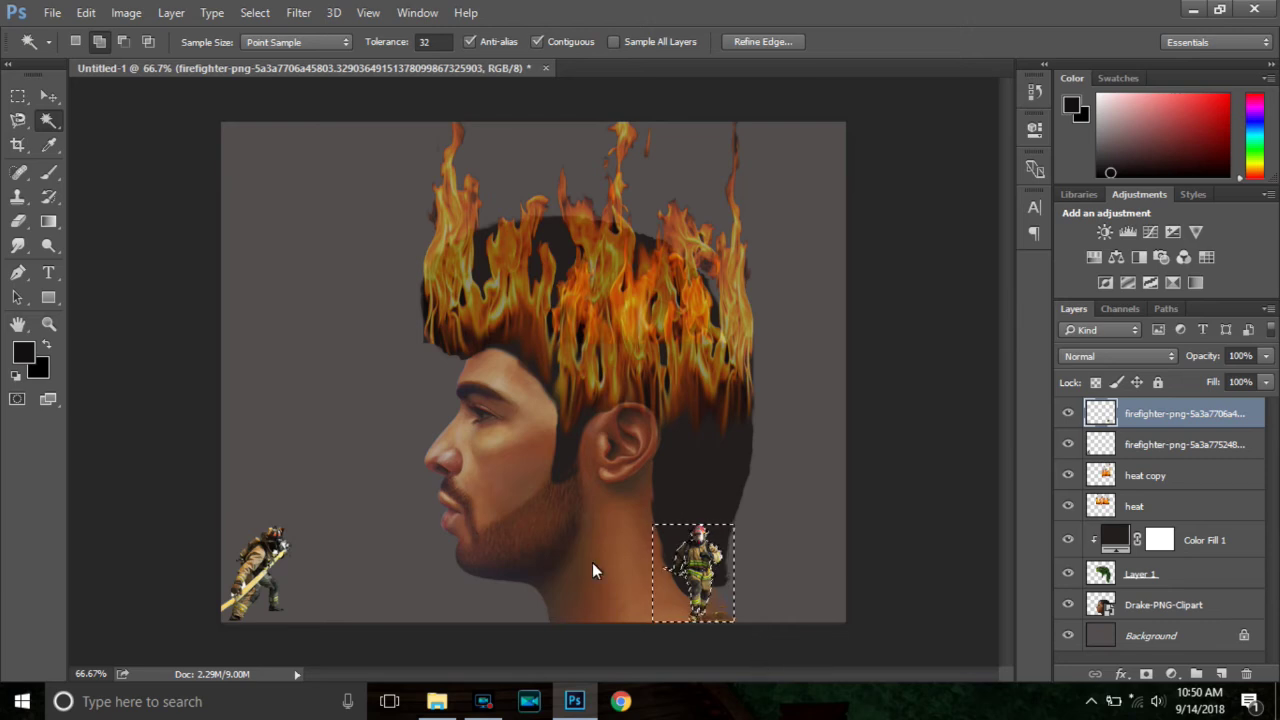
left_click(255, 12)
left_click(284, 52)
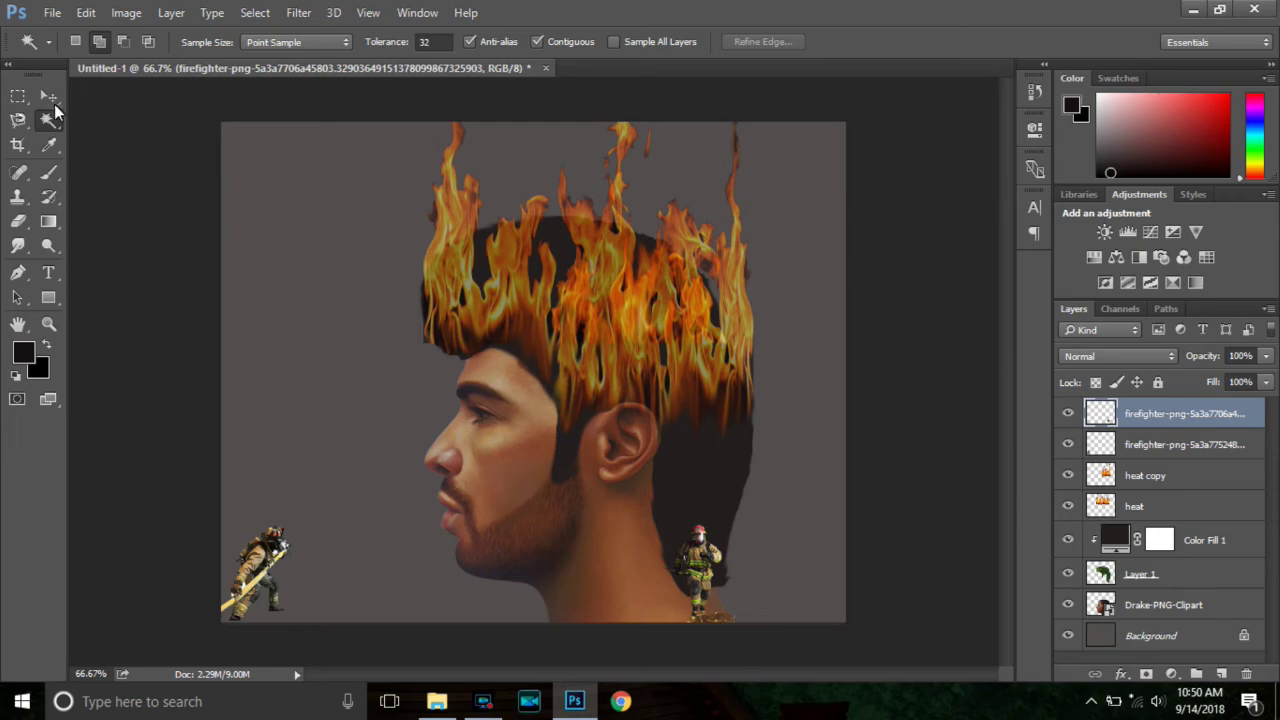
left_click(49, 97)
left_click_drag(698, 553, 345, 465)
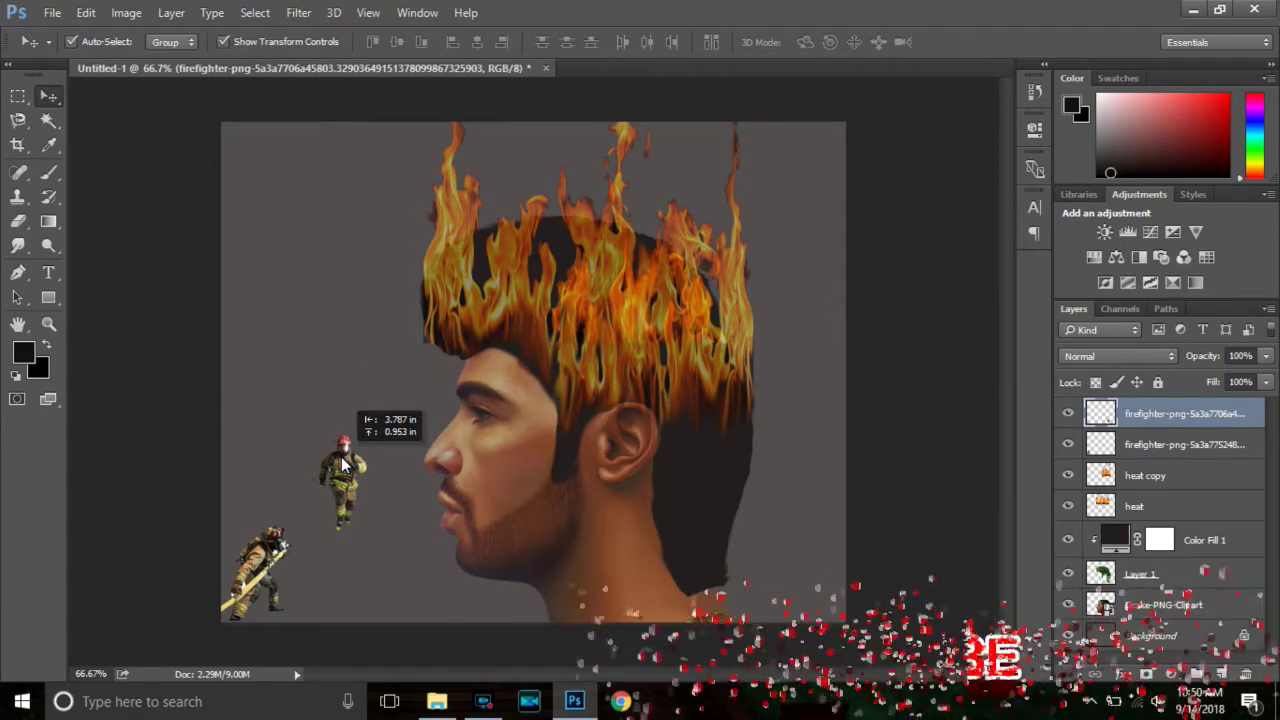
Fine-tune the red-helmeted firefighter's position just left of the man's mouth
left_click_drag(345, 465, 328, 482)
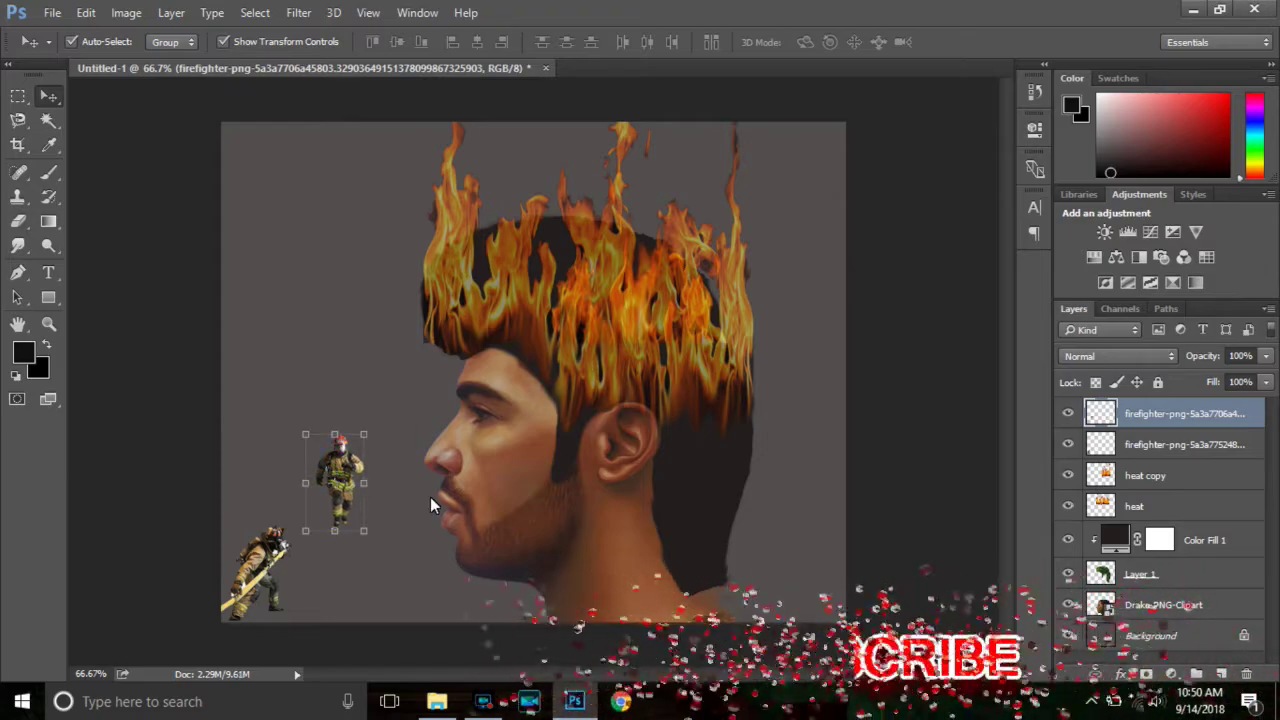
left_click_drag(339, 468, 350, 478)
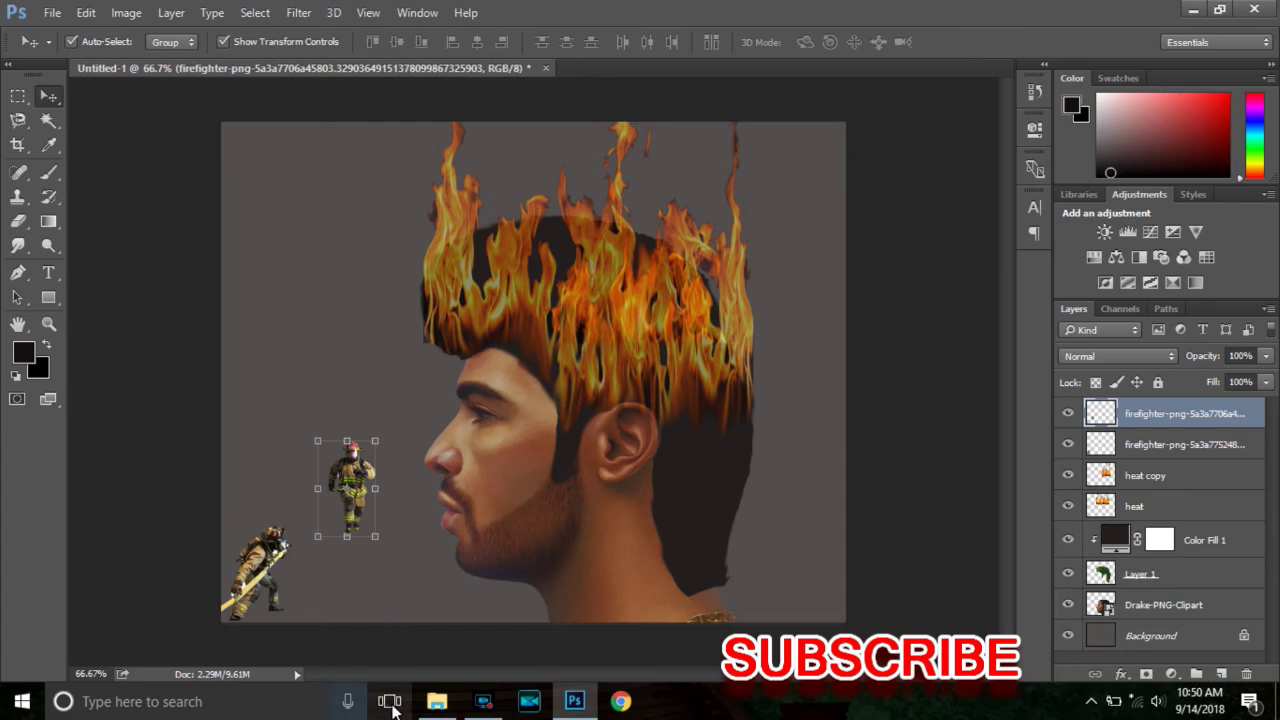
left_click(442, 700)
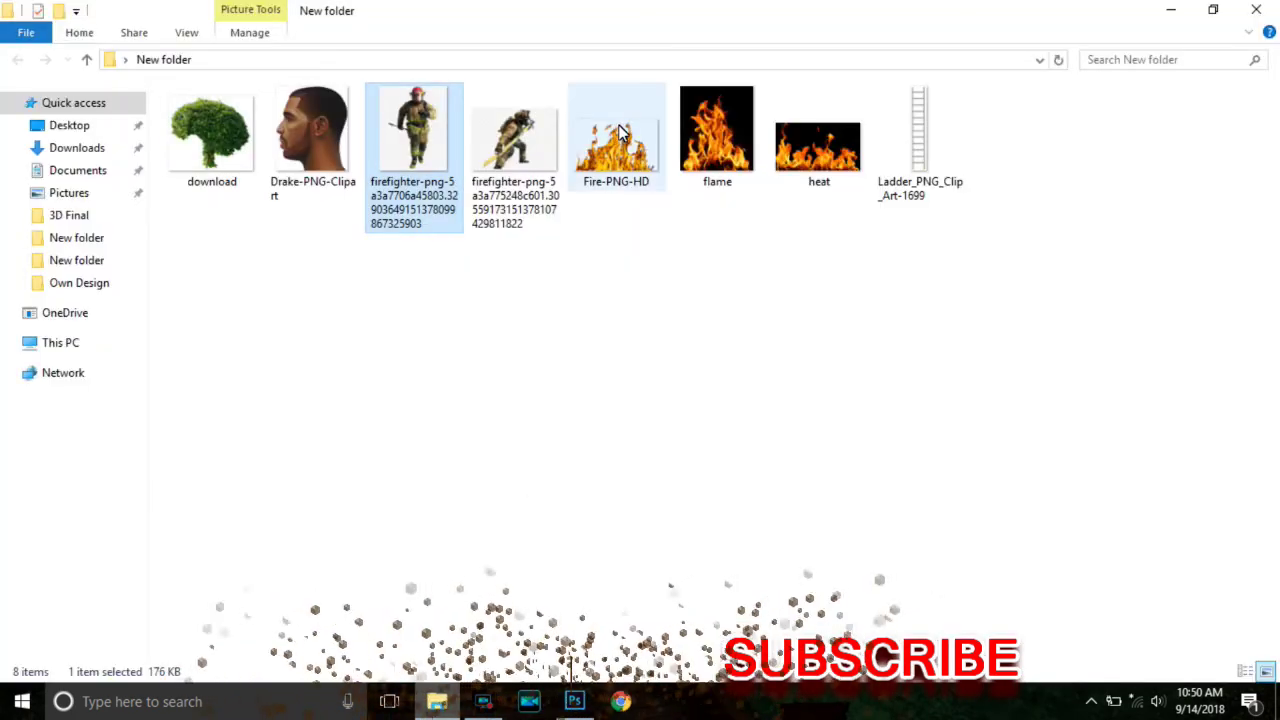
Drag Ladder_PNG_Clip_Art-1699 from File Explorer over to the Photoshop document
left_click_drag(920, 125, 560, 635)
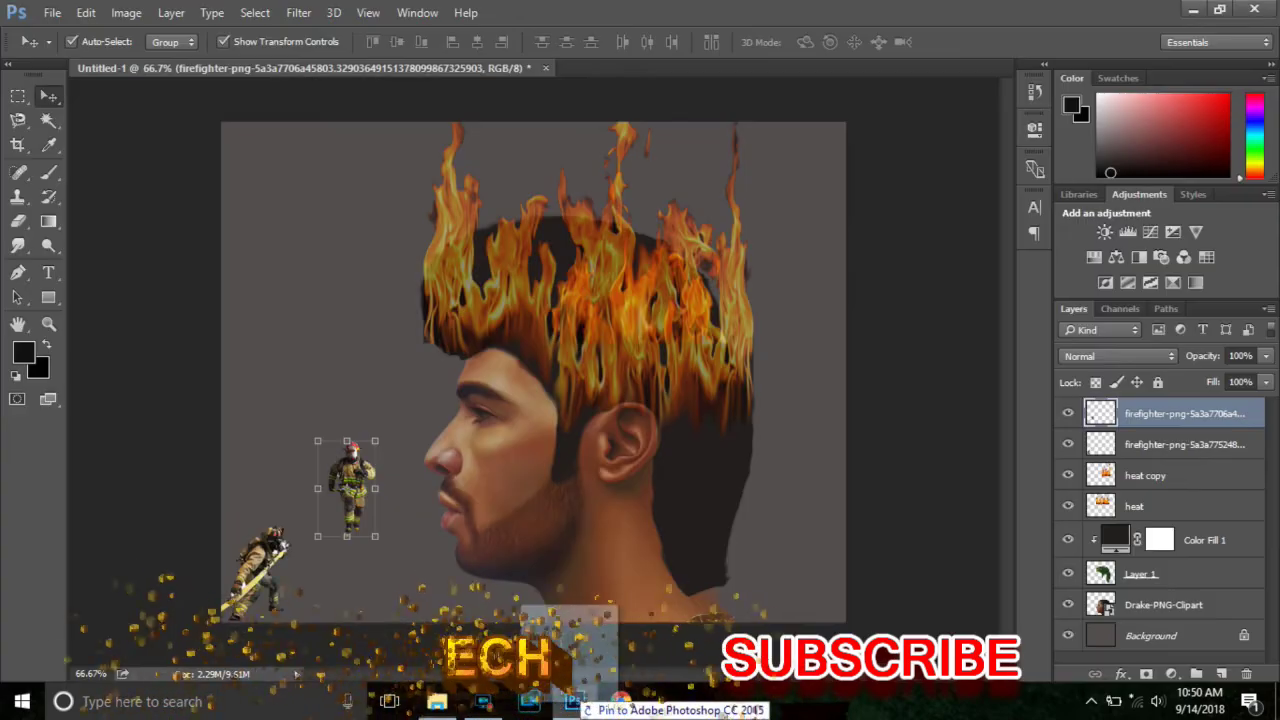
left_click_drag(560, 635, 425, 538)
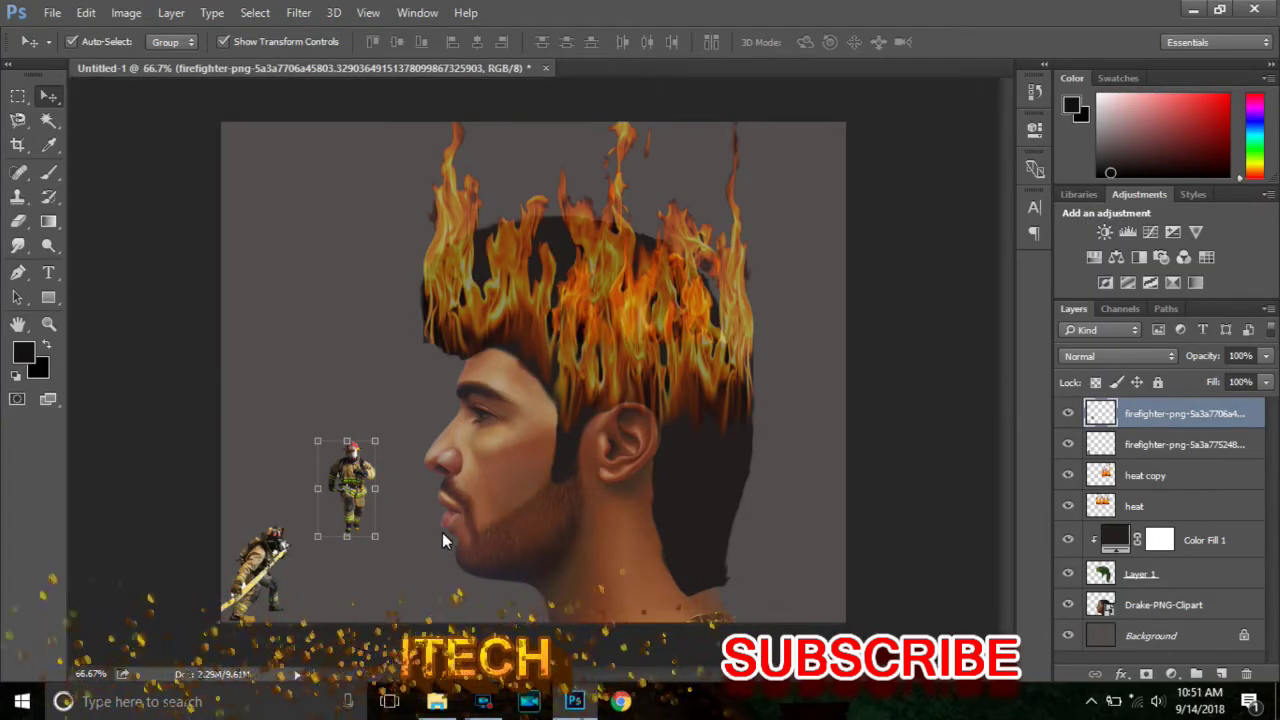
Place the ladder and scale it into a slim upright ladder beside the firefighter
left_click_drag(582, 399, 536, 420)
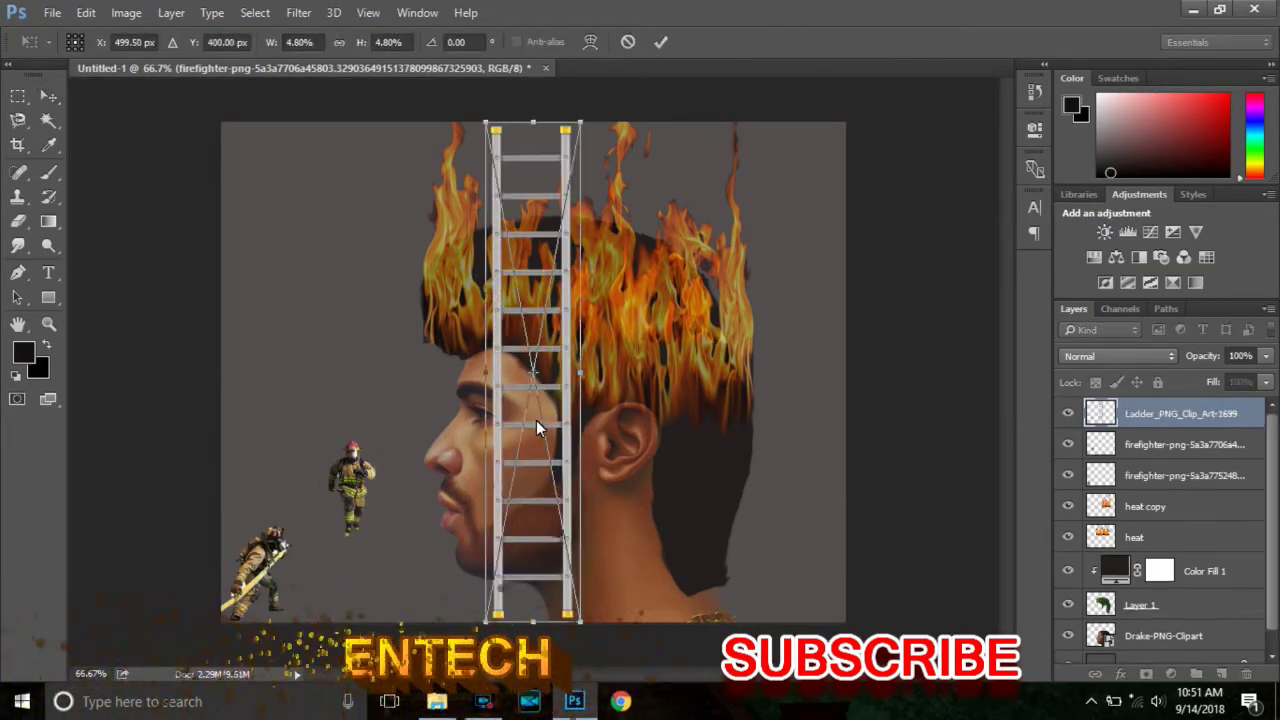
left_click_drag(484, 127, 553, 388)
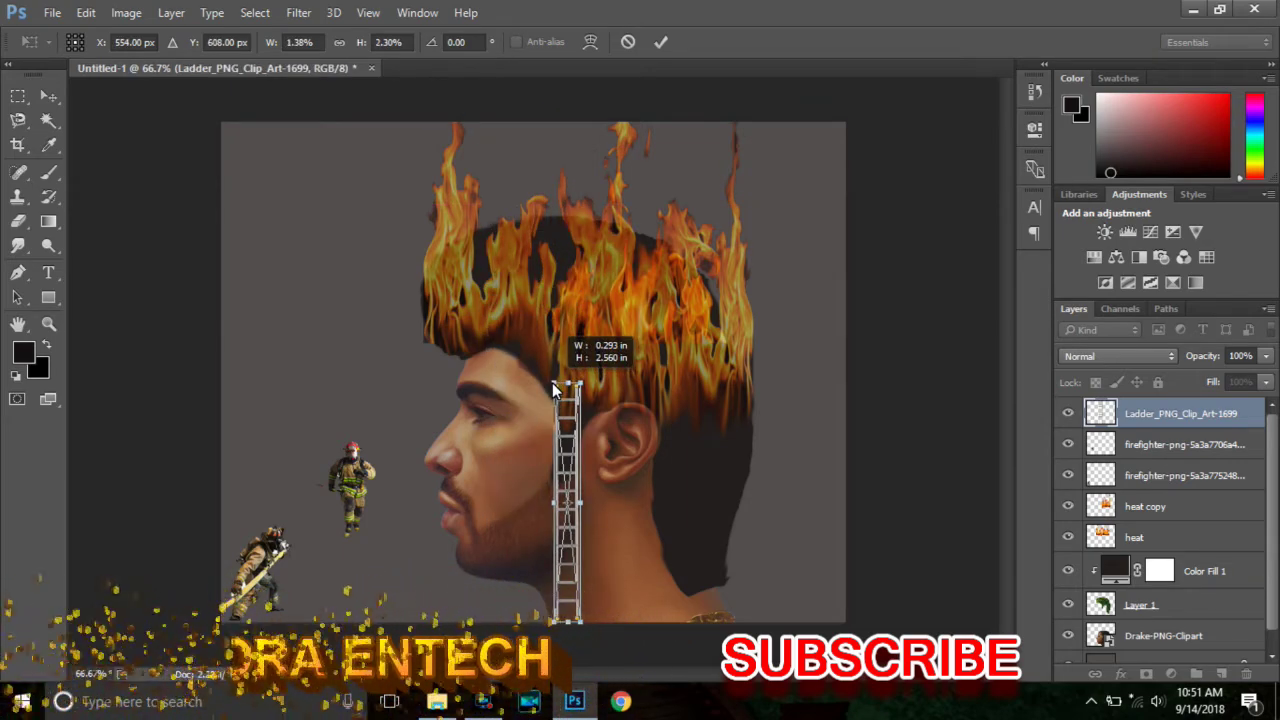
left_click_drag(552, 383, 552, 383)
left_click_drag(563, 478, 371, 433)
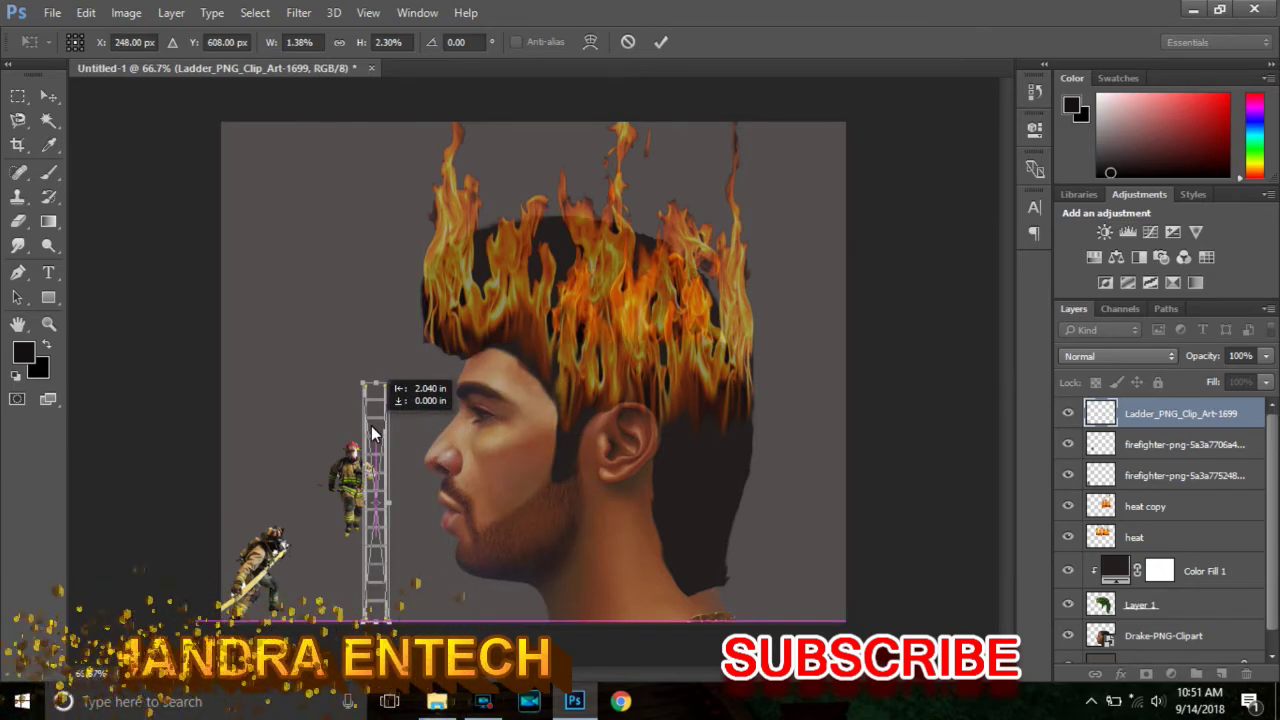
left_click_drag(371, 426, 371, 423)
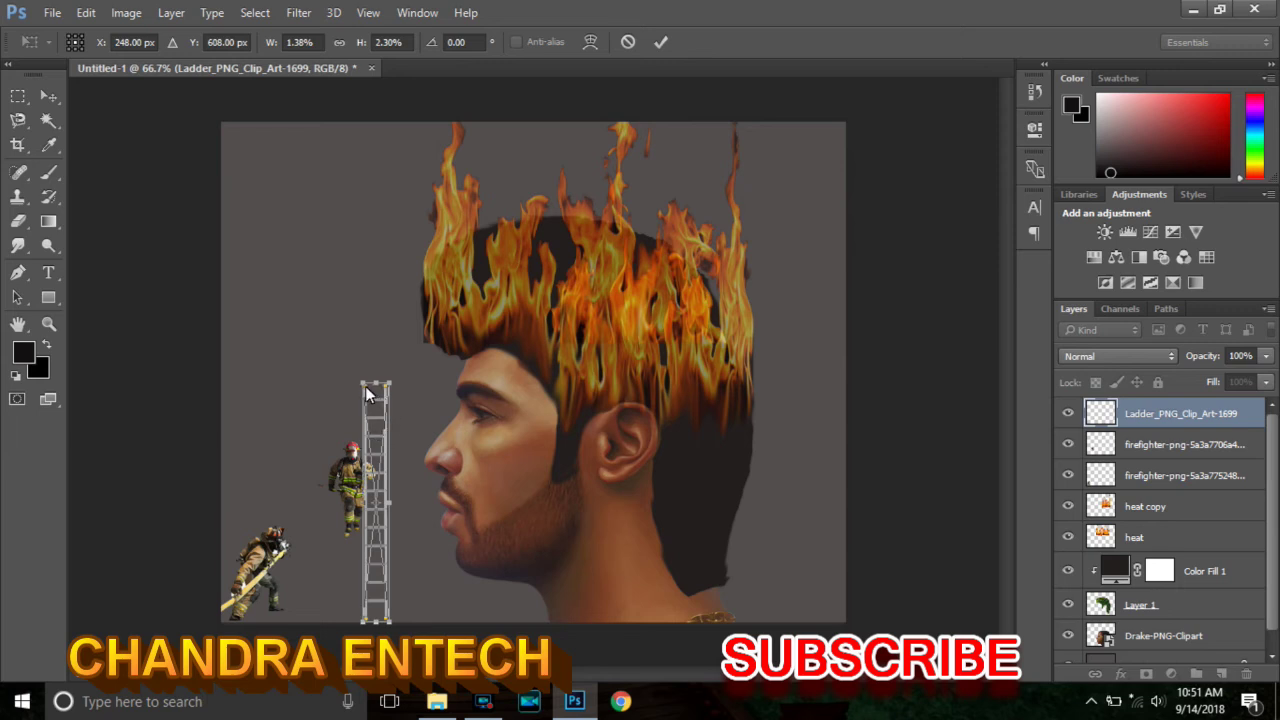
left_click_drag(363, 382, 350, 380)
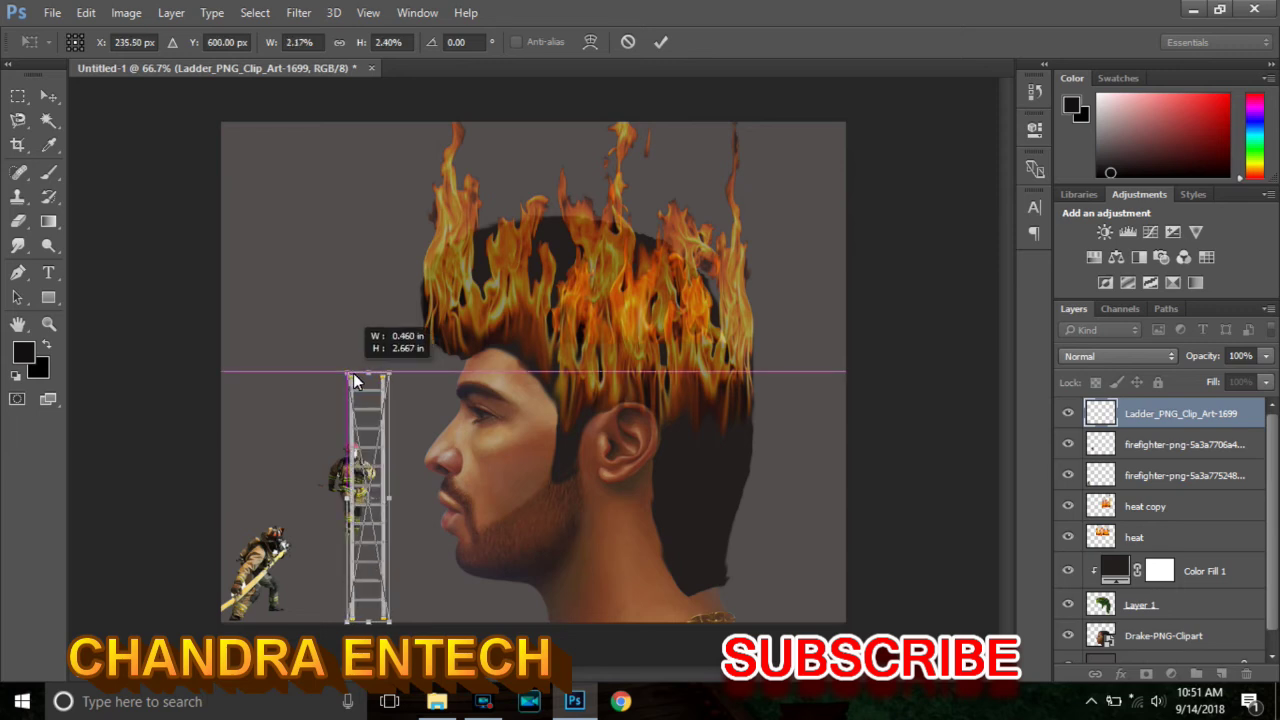
left_click_drag(350, 380, 361, 377)
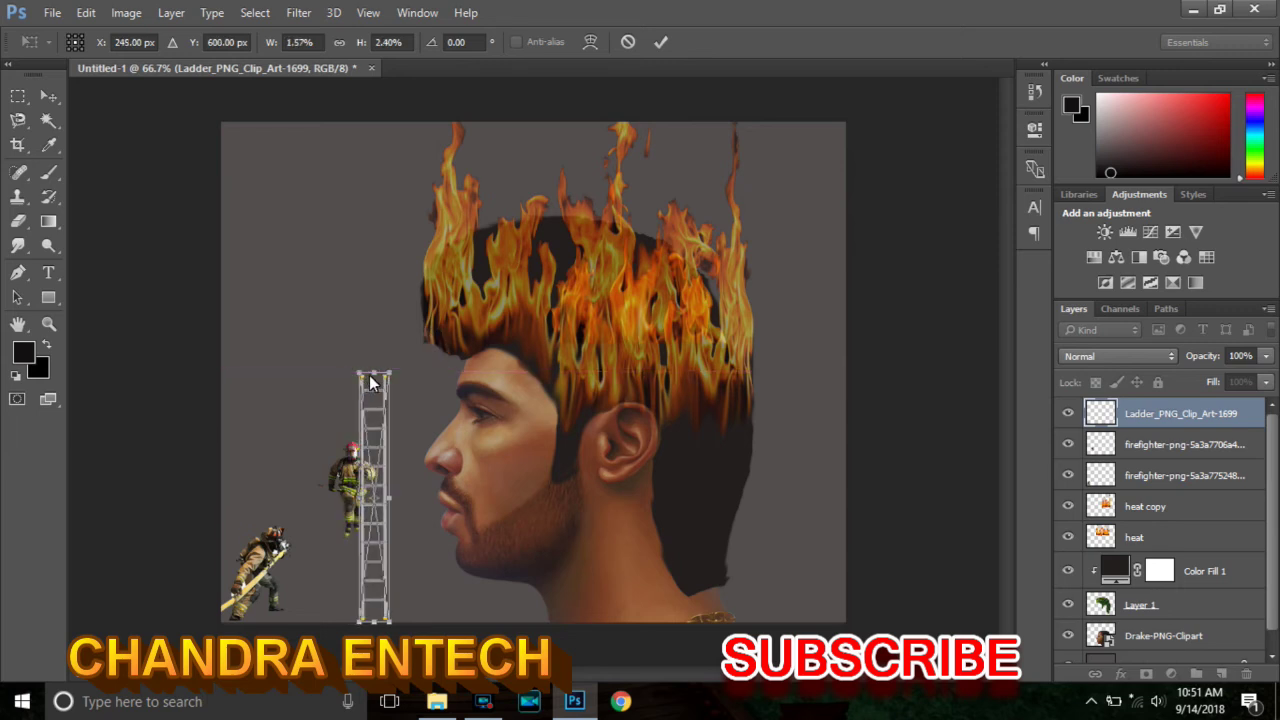
left_click(361, 376)
left_click(661, 43)
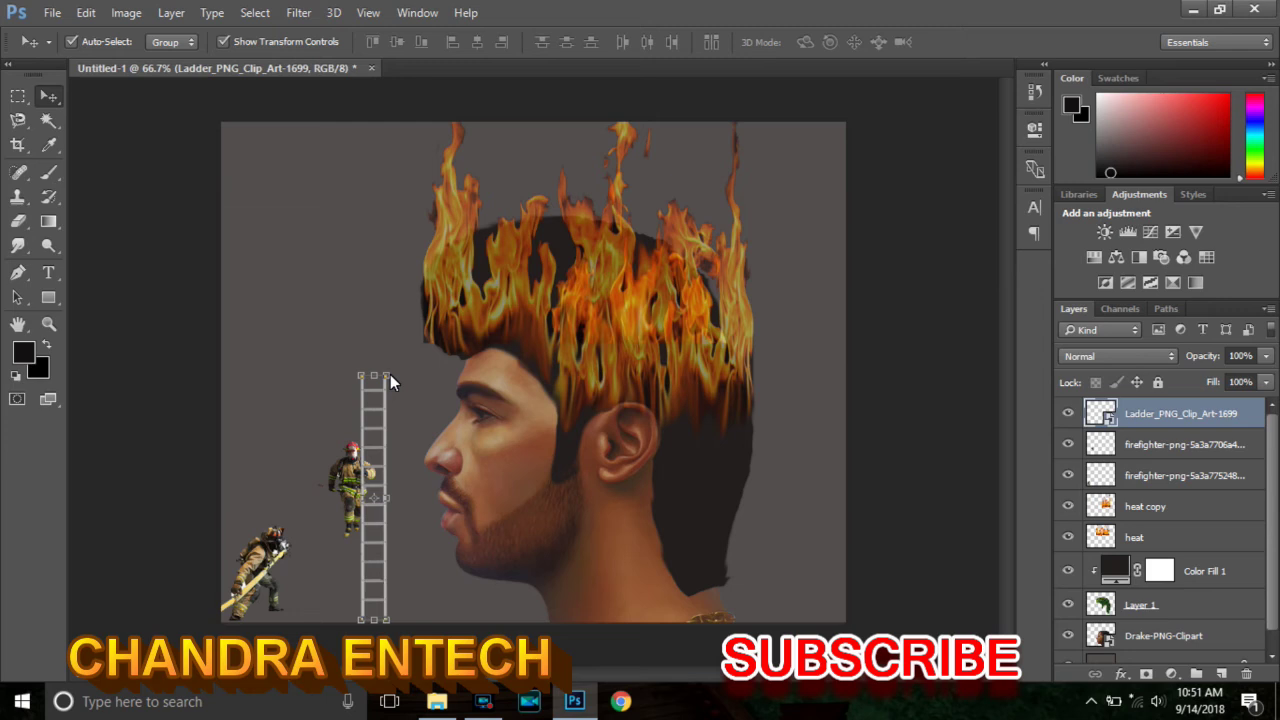
Skew the ladder with Ctrl+T so its top leans against the man's nose
key("ctrl")
key("ctrl+t")
left_click_drag(387, 376, 524, 367)
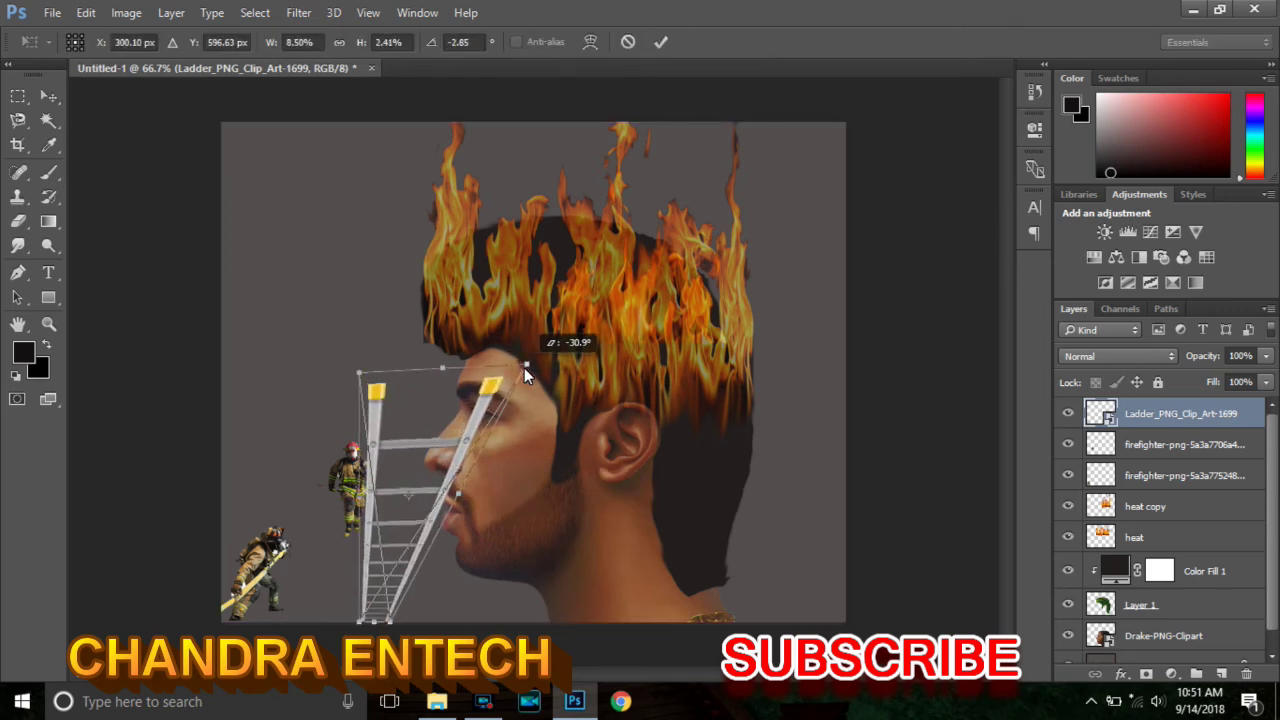
left_click_drag(361, 374, 498, 360)
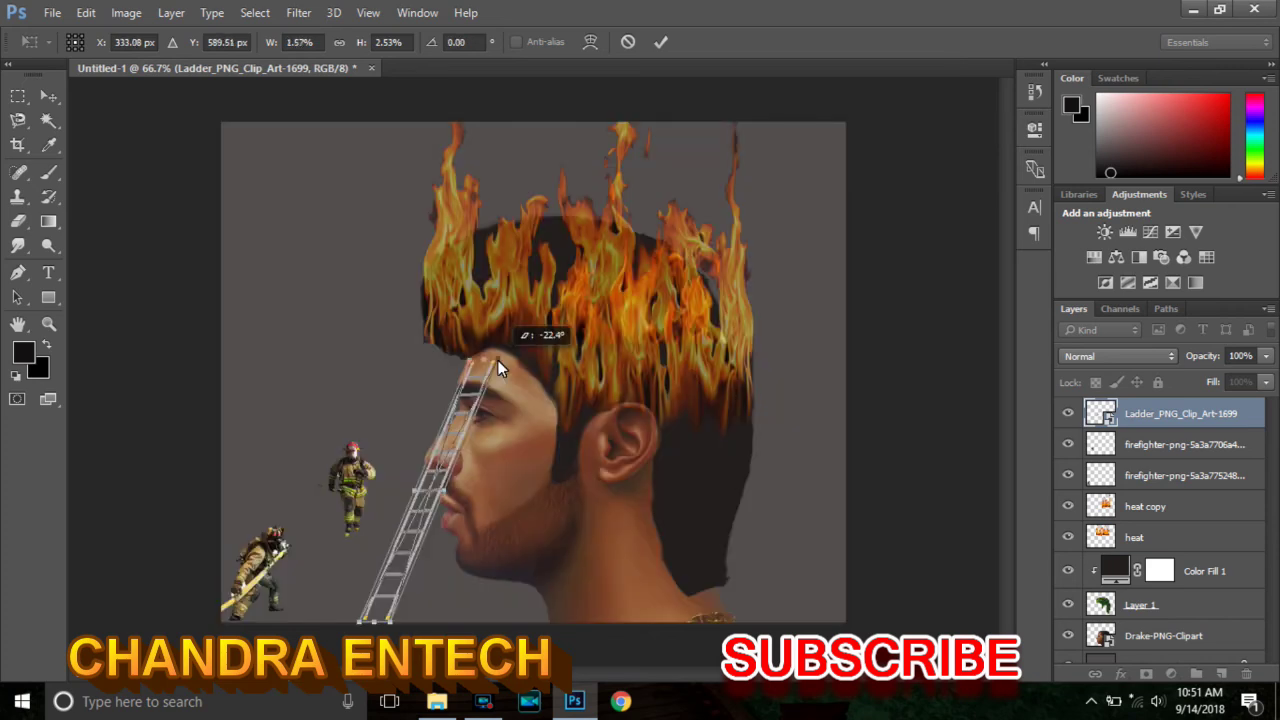
left_click_drag(498, 360, 494, 360)
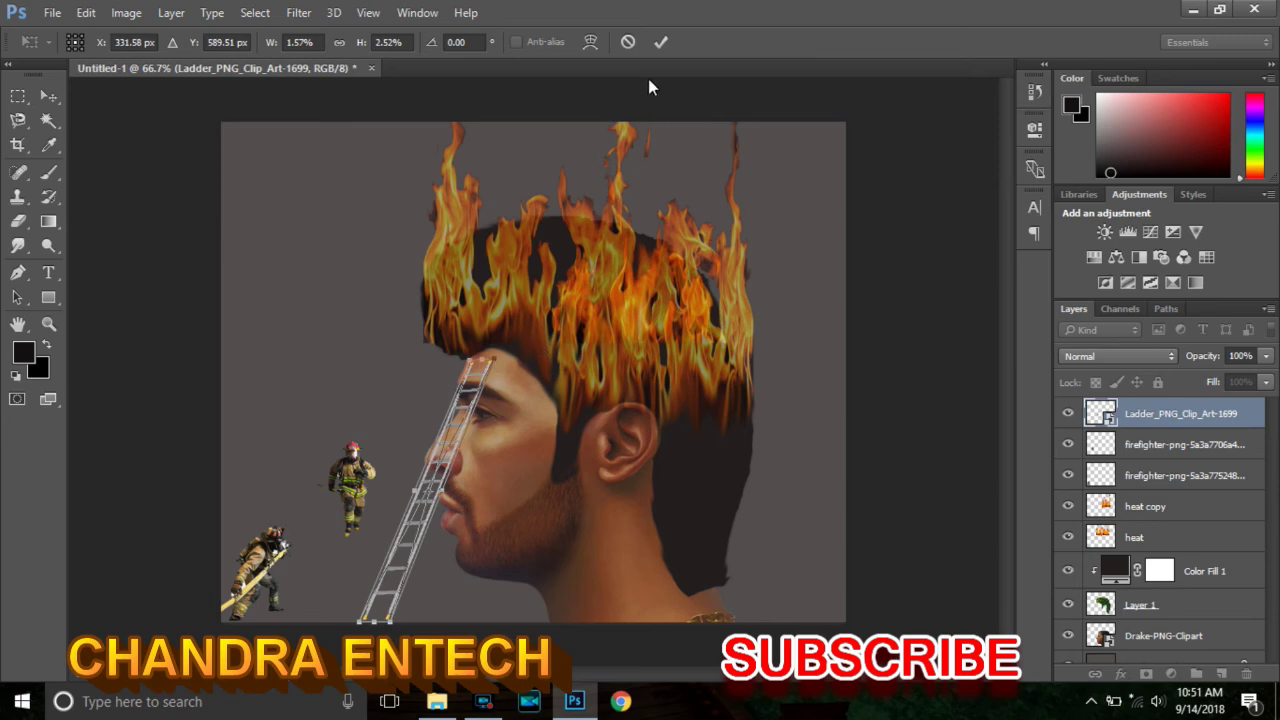
left_click(662, 42)
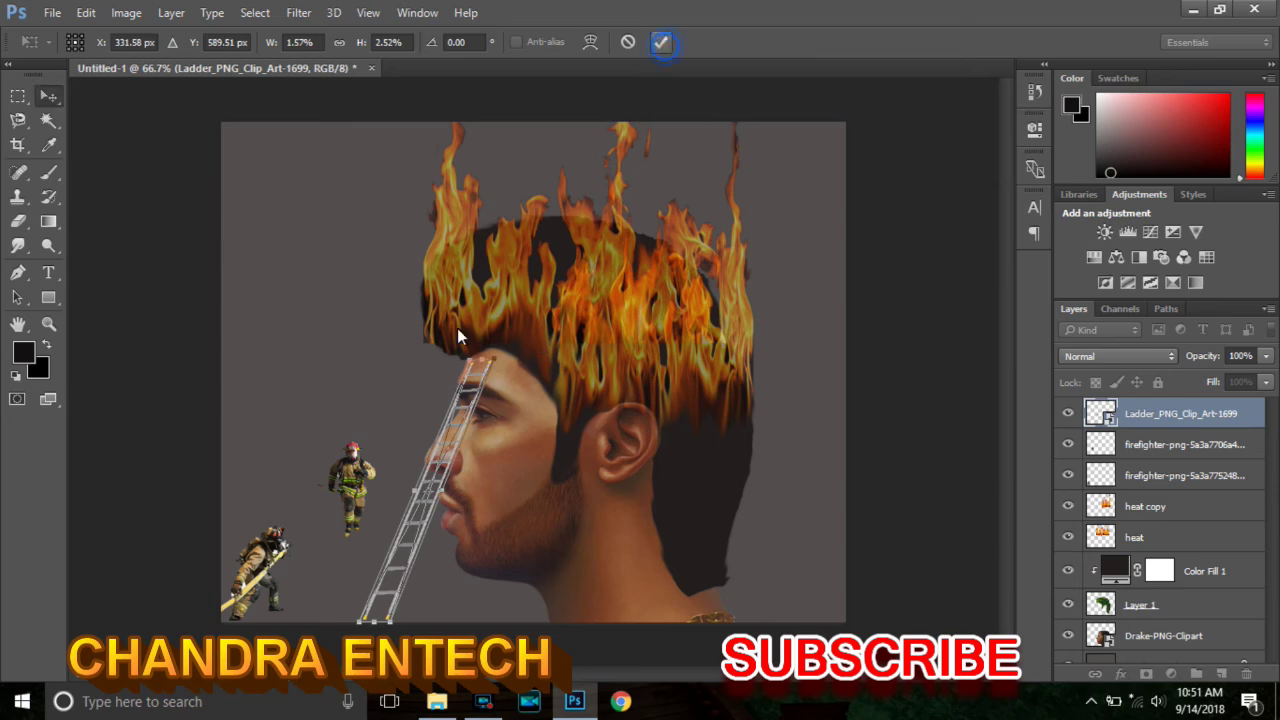
left_click(355, 298)
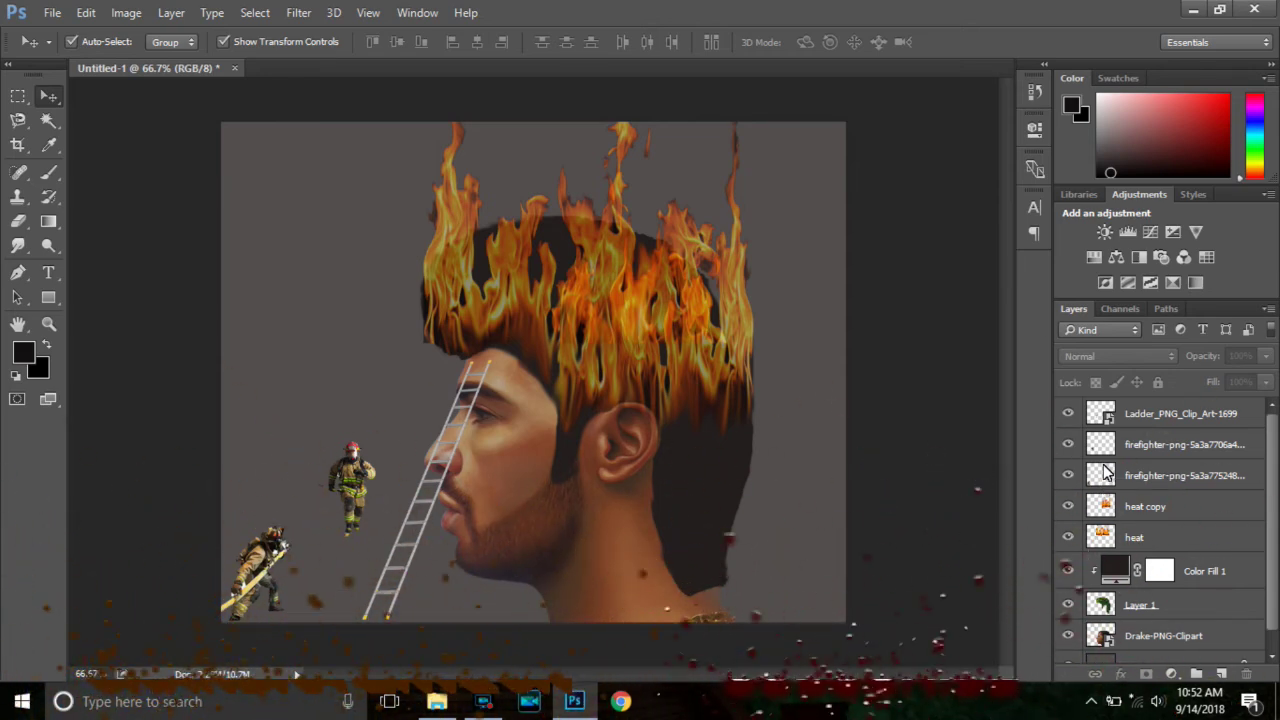
left_click(1159, 516)
left_click(1130, 537)
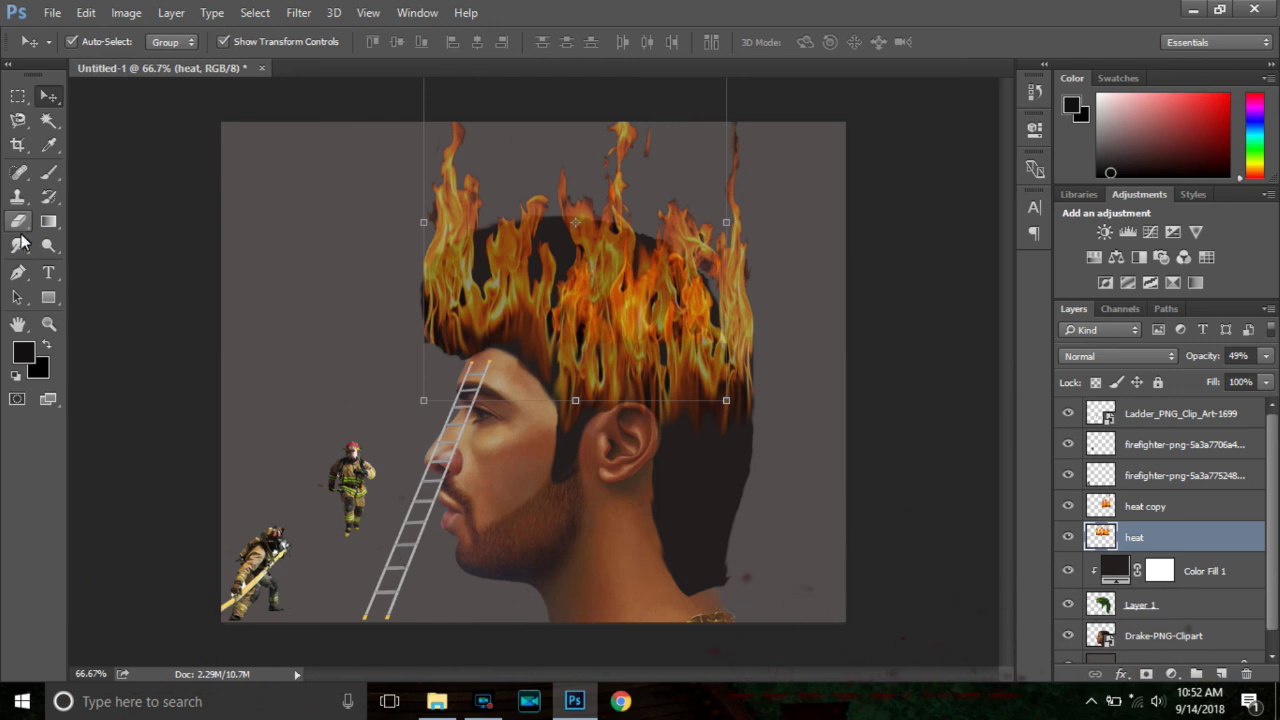
left_click(18, 246)
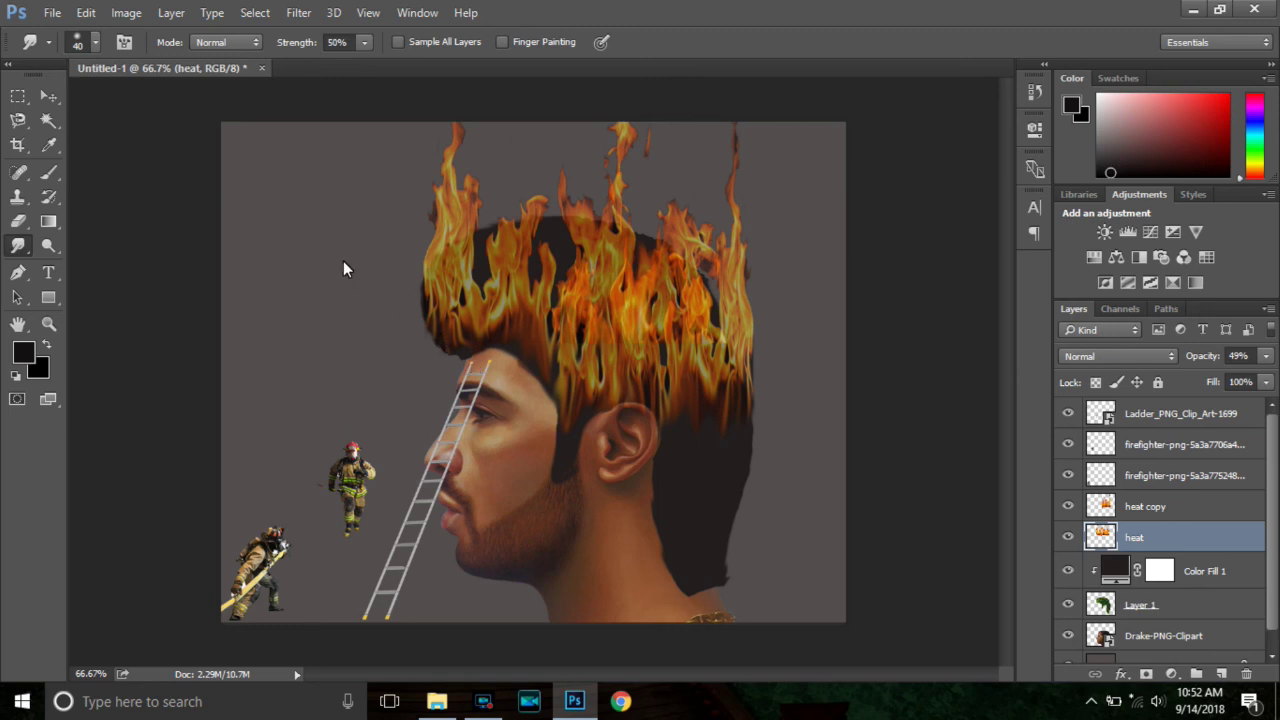
left_click(48, 96)
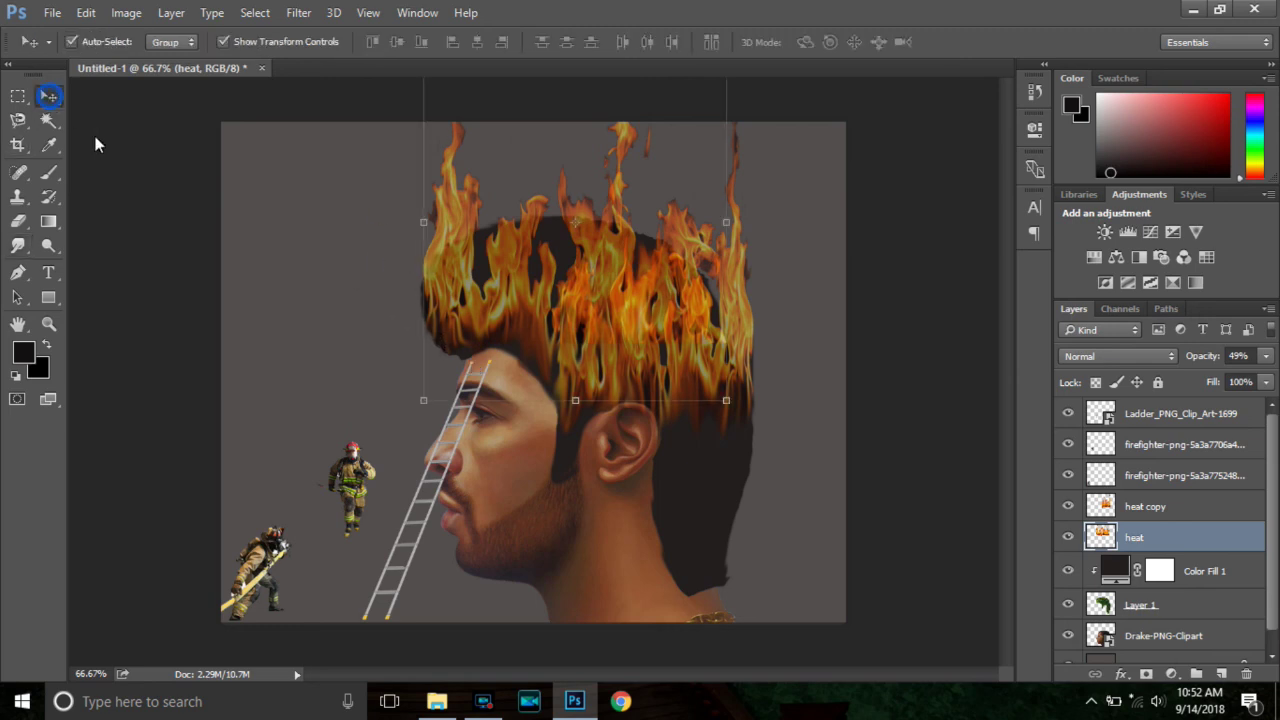
left_click(306, 135)
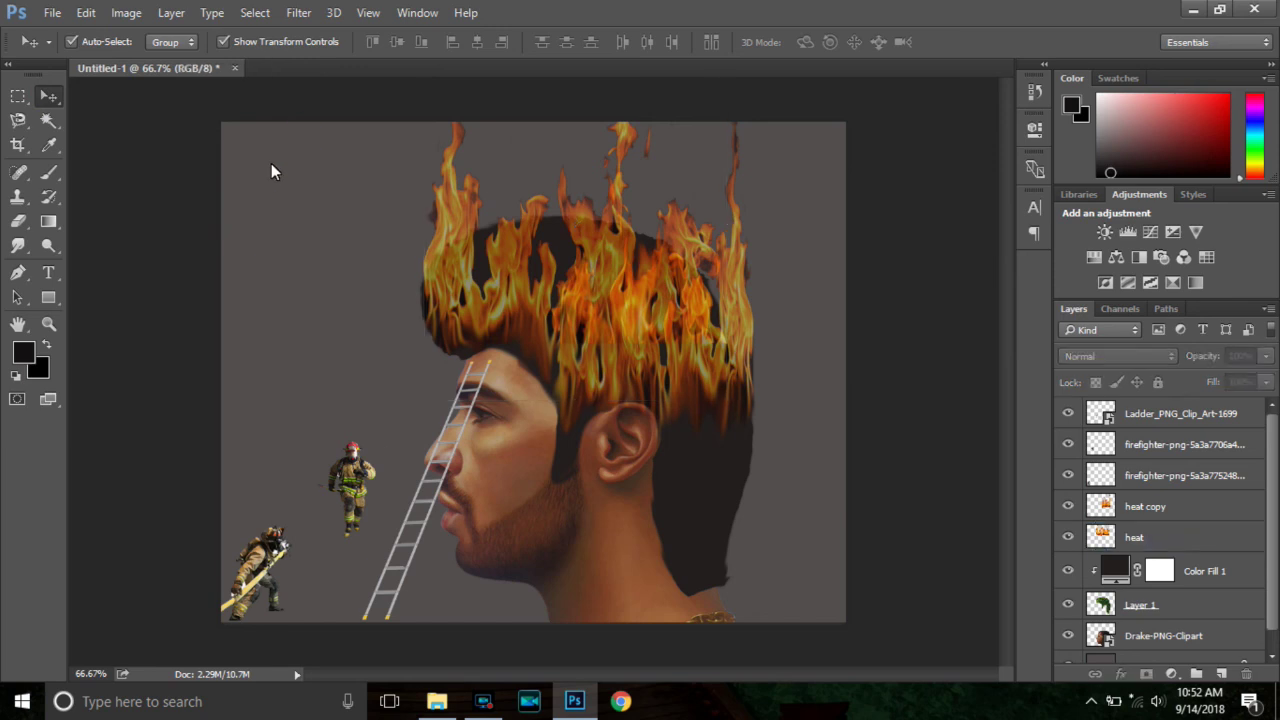